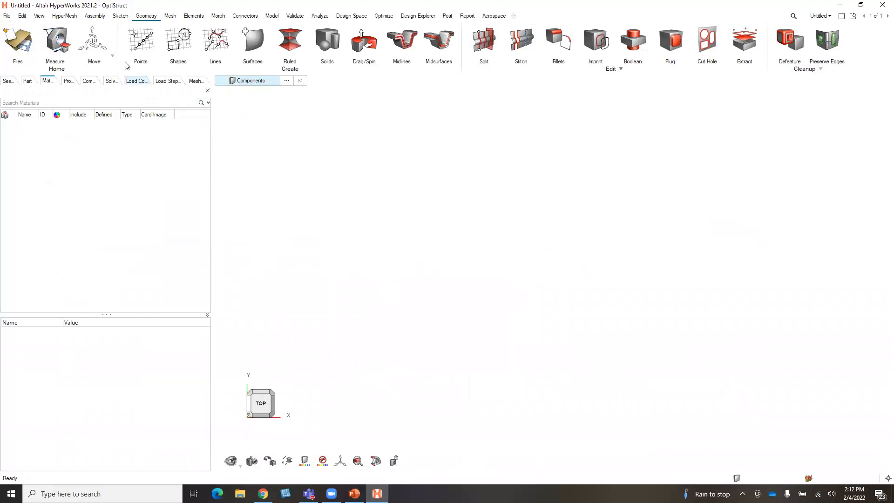
Show the classic Panels area and close it again
left_click(41, 15)
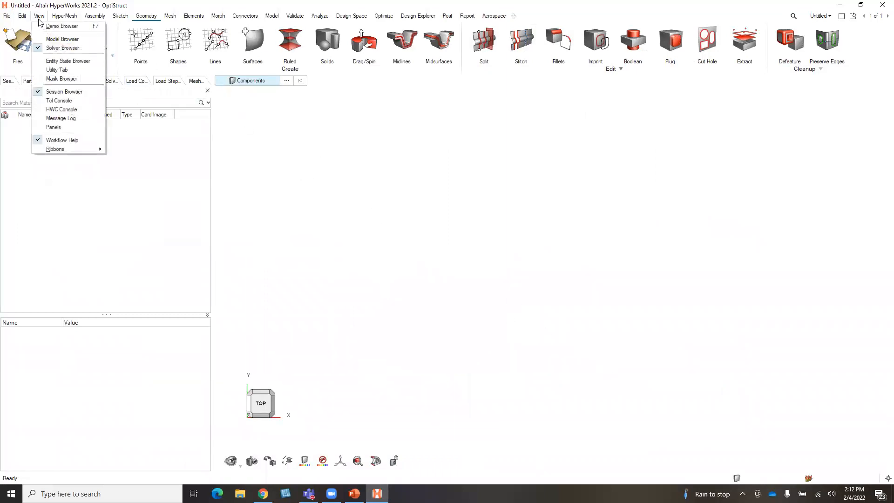
left_click(74, 127)
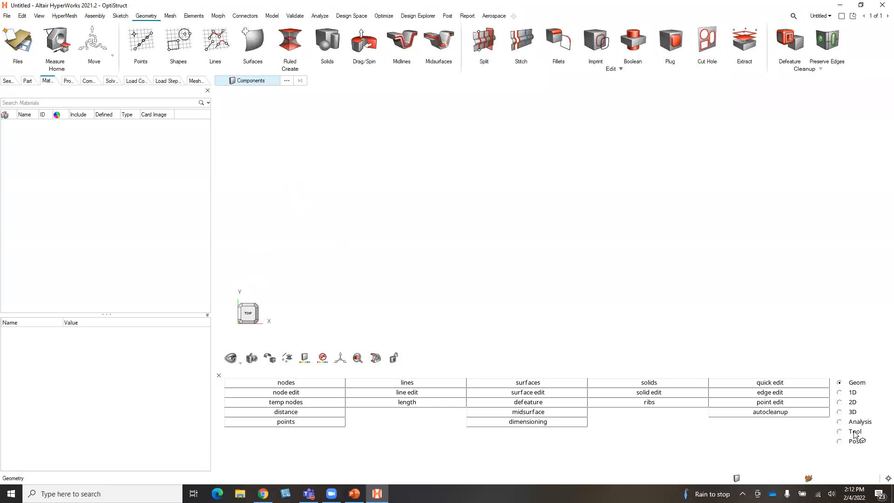
left_click(218, 376)
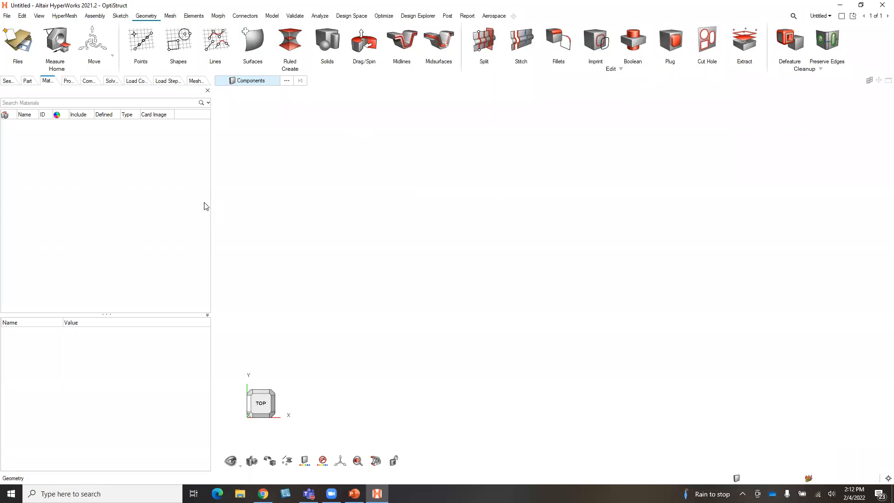
Examine the CAD file formats available for importing a geometry model, without importing a file
left_click(7, 16)
mouse_move(25, 90)
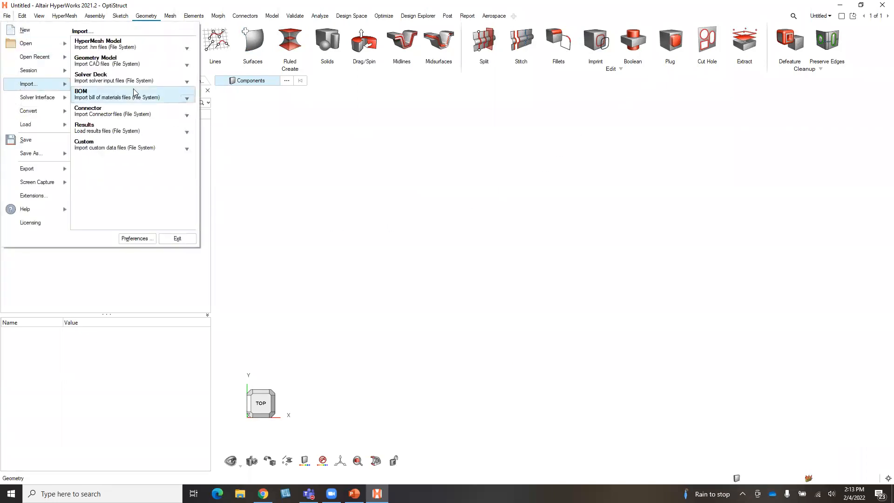
left_click(130, 69)
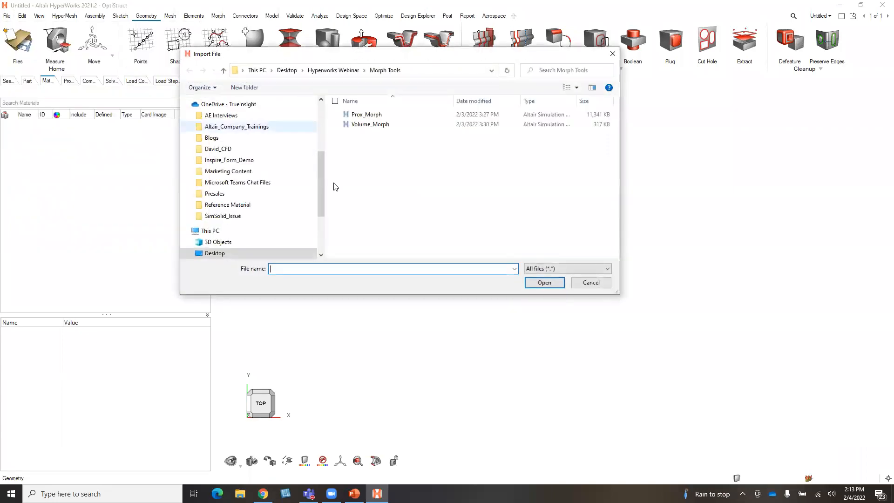
left_click(564, 268)
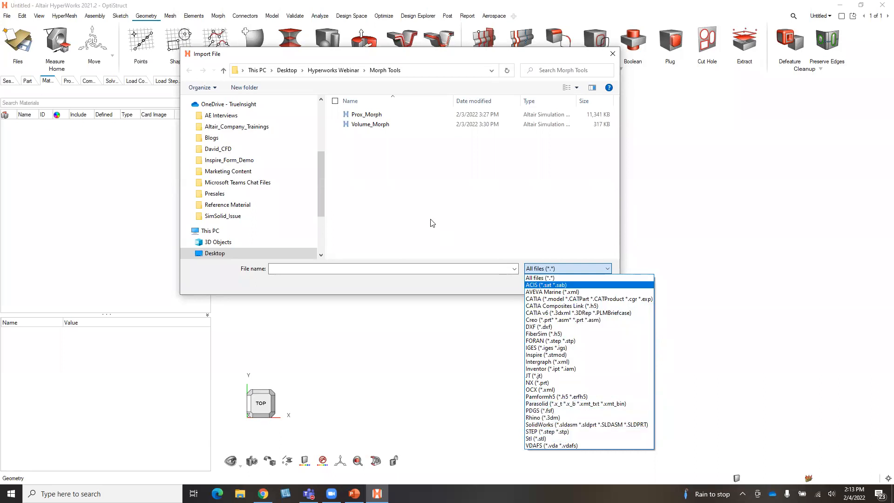
left_click(412, 213)
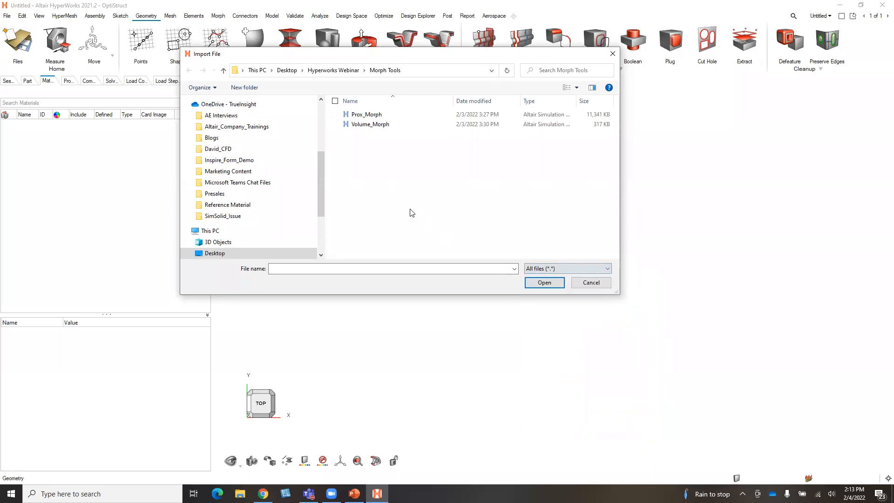
left_click(612, 54)
Examine the solver file formats available for exporting a solver deck, without exporting a file
left_click(7, 17)
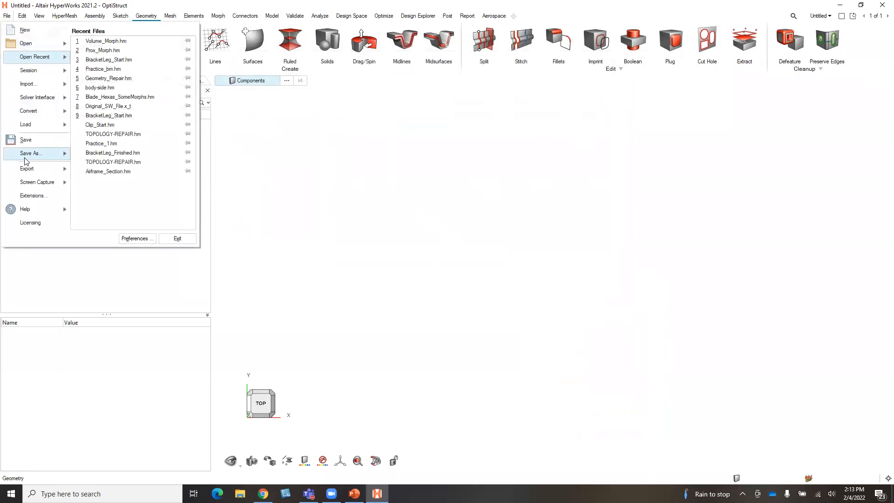
mouse_move(46, 170)
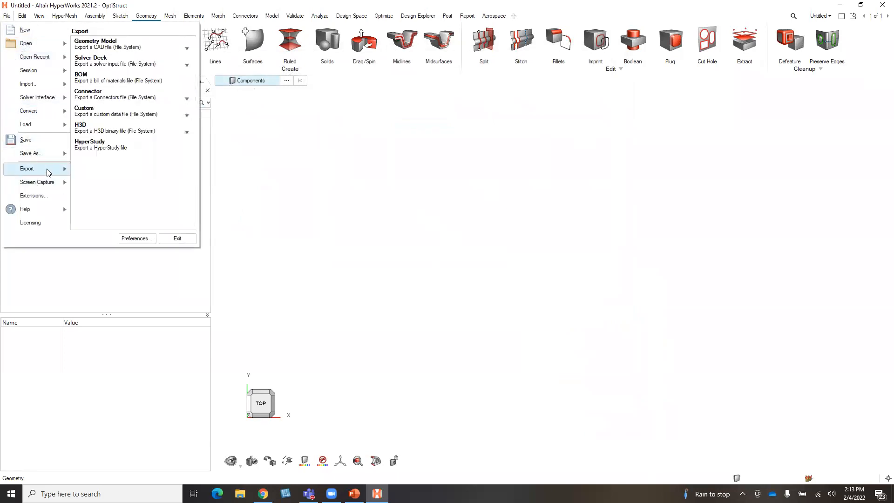
left_click(125, 63)
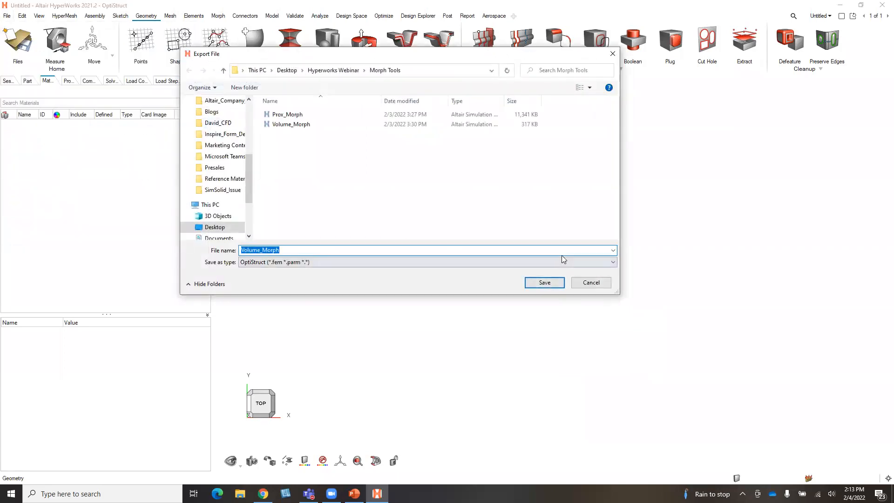
left_click(560, 262)
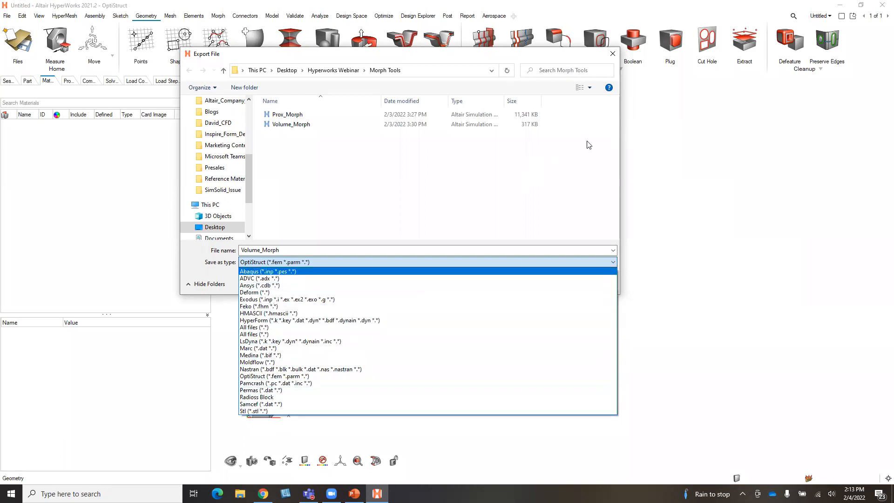
left_click(613, 55)
left_click(613, 54)
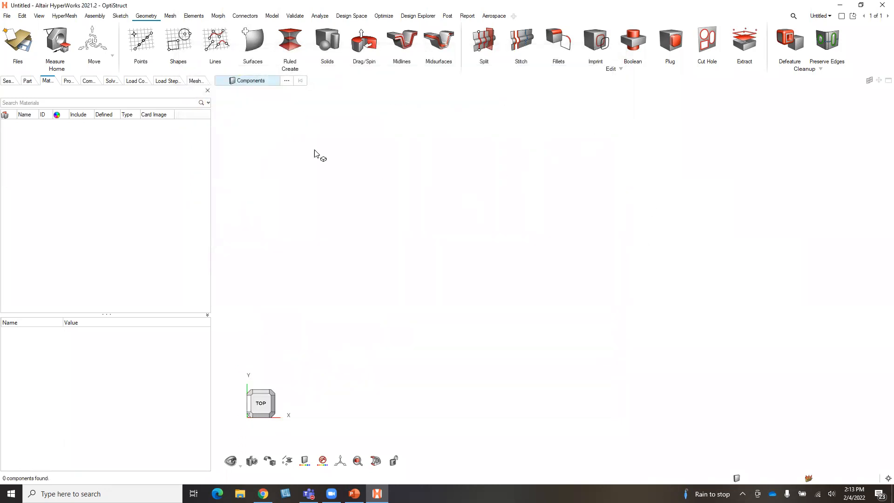
Start a new sketch on the vertical XZ plane with zero offset
left_click(119, 17)
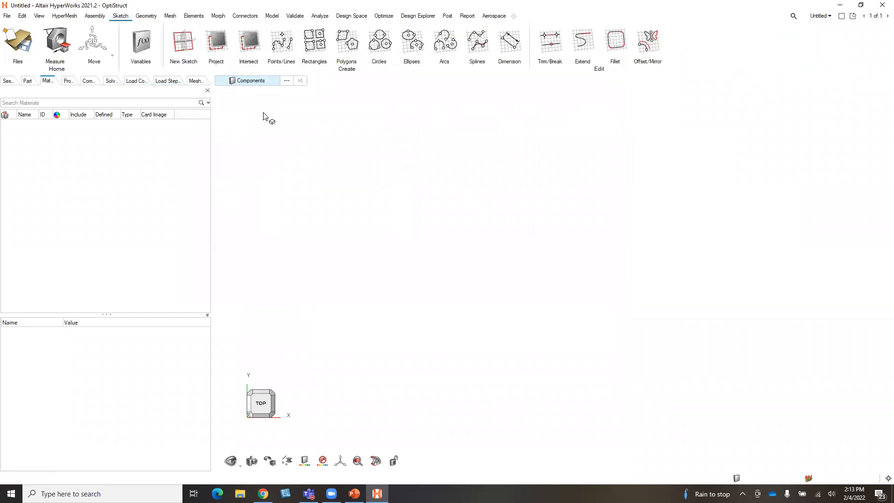
left_click(184, 47)
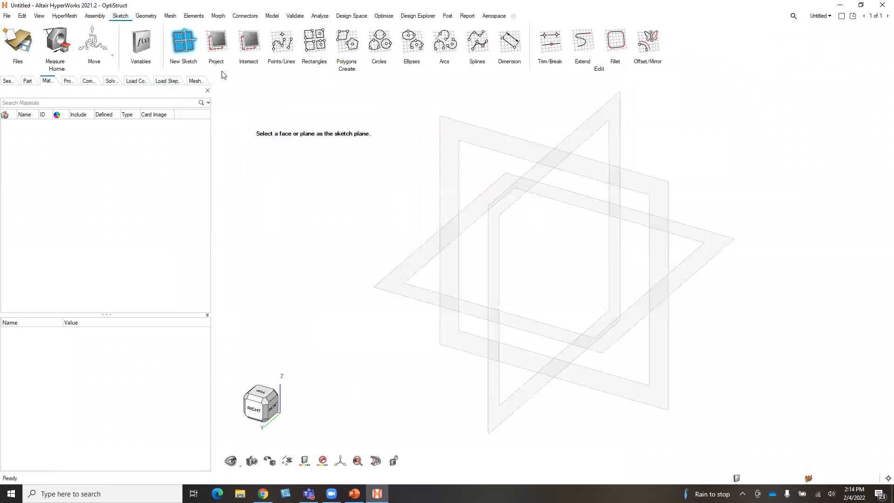
left_click(659, 190)
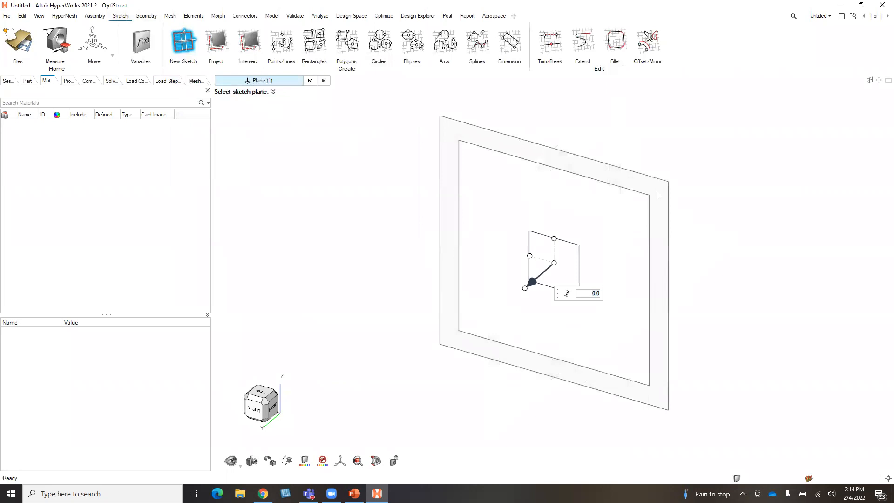
middle_click(602, 275)
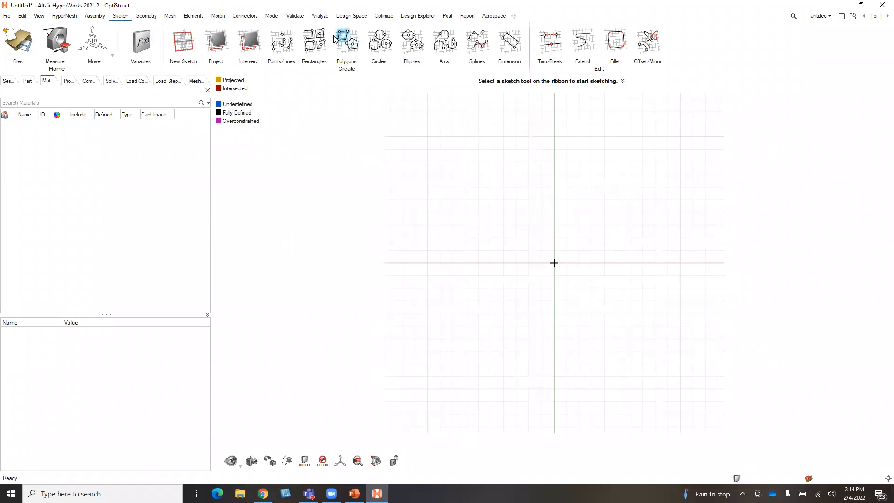
Sketch a center rectangle about 0.24 wide and 0.14 high, centered on the sketch origin
left_click(320, 35)
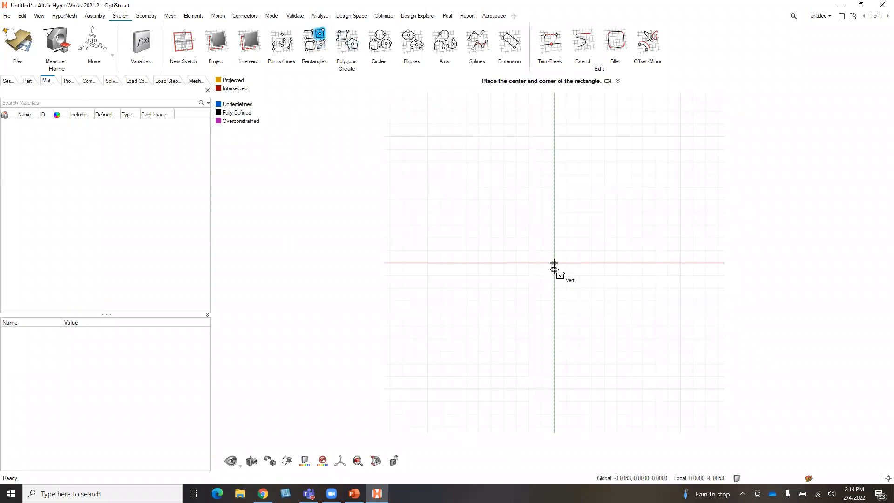
left_click(554, 263)
left_click(706, 175)
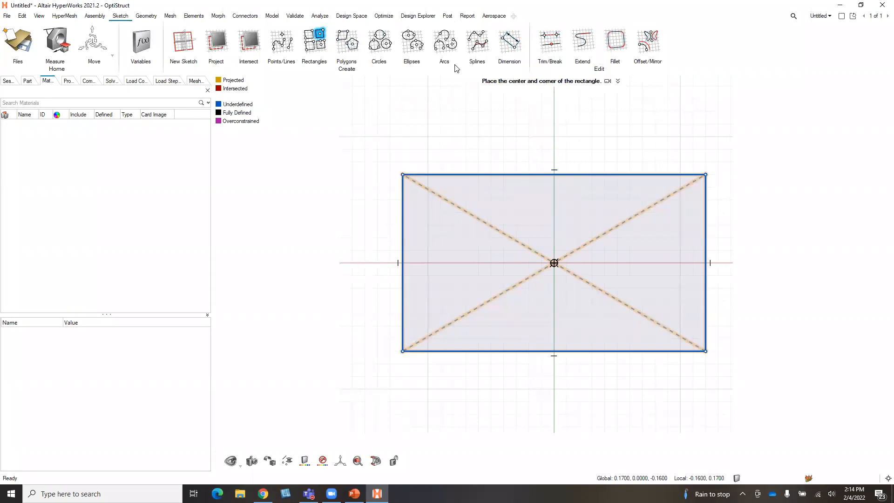
Dimension the rectangle's upper edge and set its width to 10
left_click(510, 43)
left_click(565, 175)
left_click(569, 159)
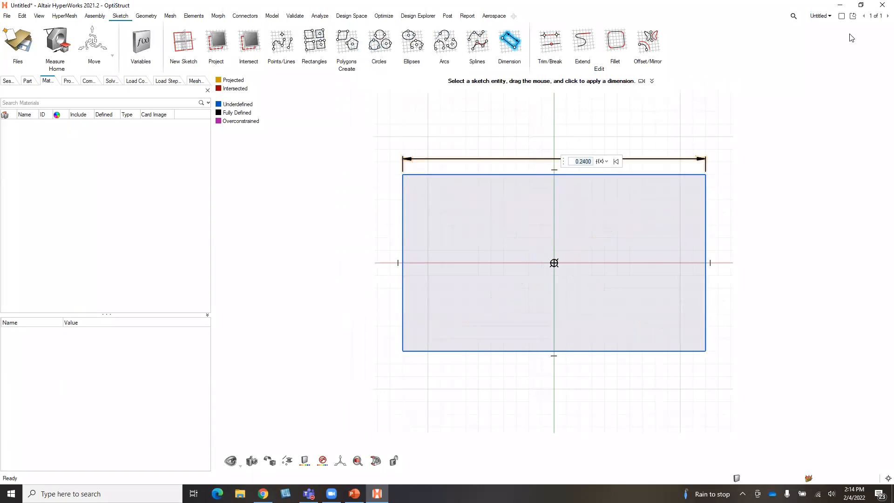
type("10")
key("Return")
Dimension the rectangle's short side and set its height to 5
scroll(593, 273, "down", 10)
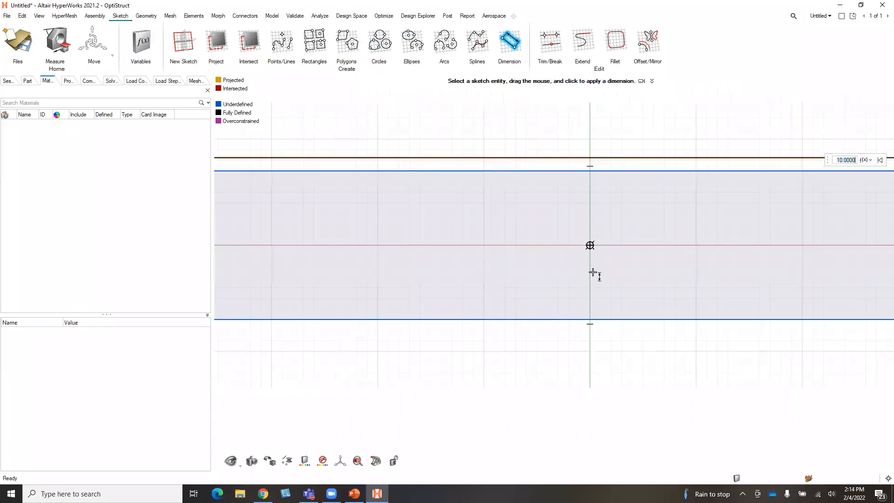
scroll(366, 291, "down", 2)
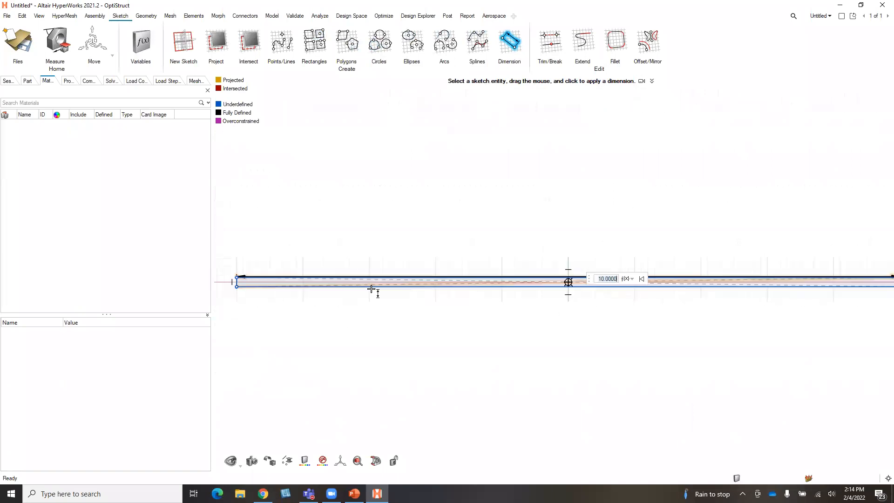
scroll(256, 282, "up", 8)
scroll(256, 279, "up", 4)
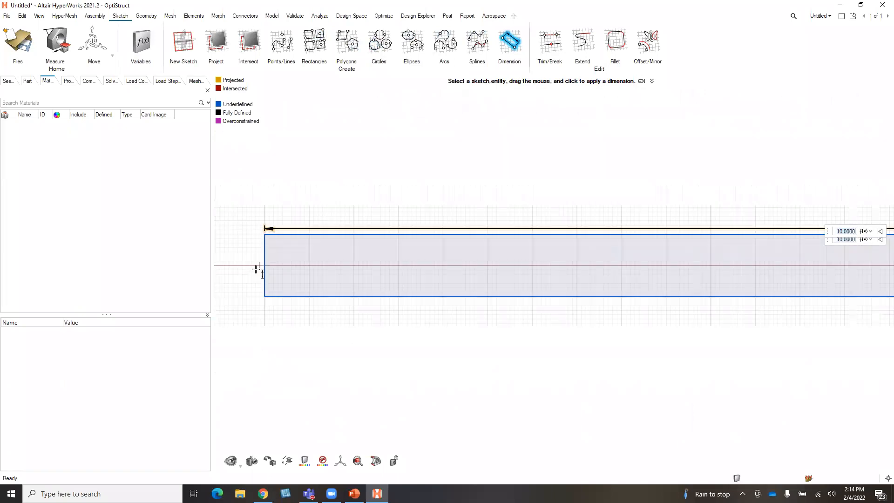
left_click(271, 286)
left_click(251, 281)
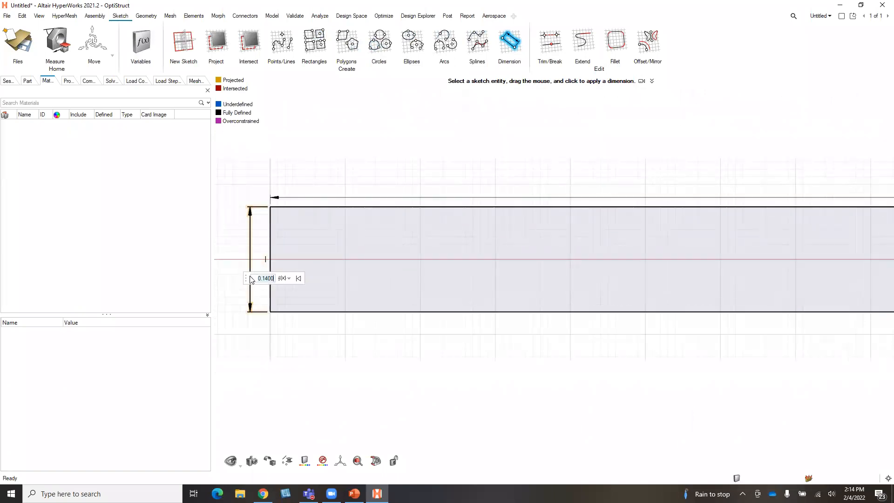
scroll(396, 273, "up", 5)
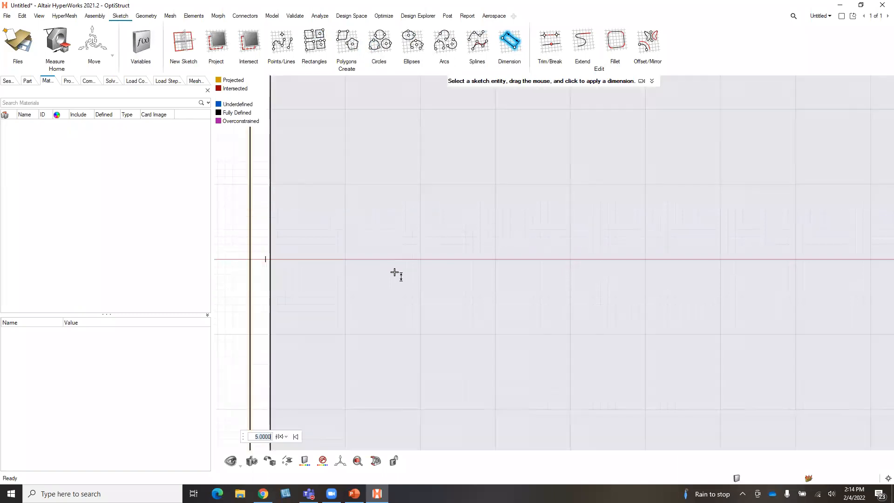
Sketch a circle centered on the origin inside the rectangle and set its diameter to 3
scroll(459, 261, "down", 8)
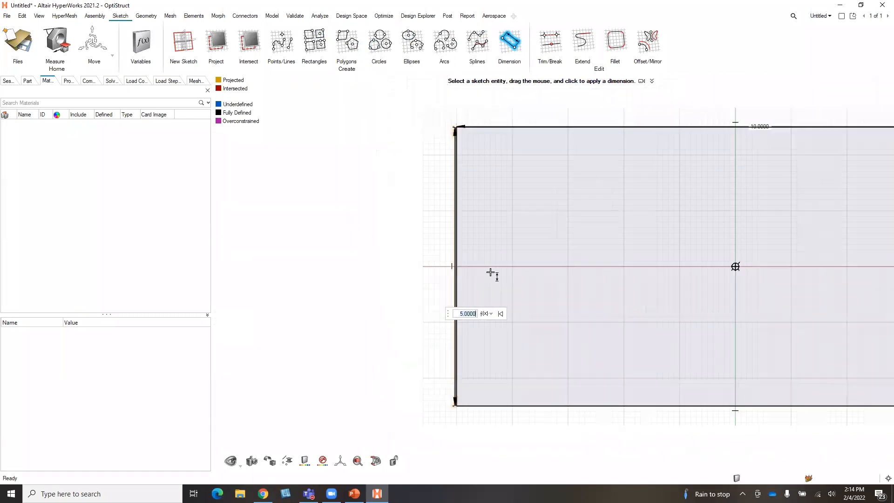
scroll(717, 256, "up", 4)
scroll(670, 265, "down", 2)
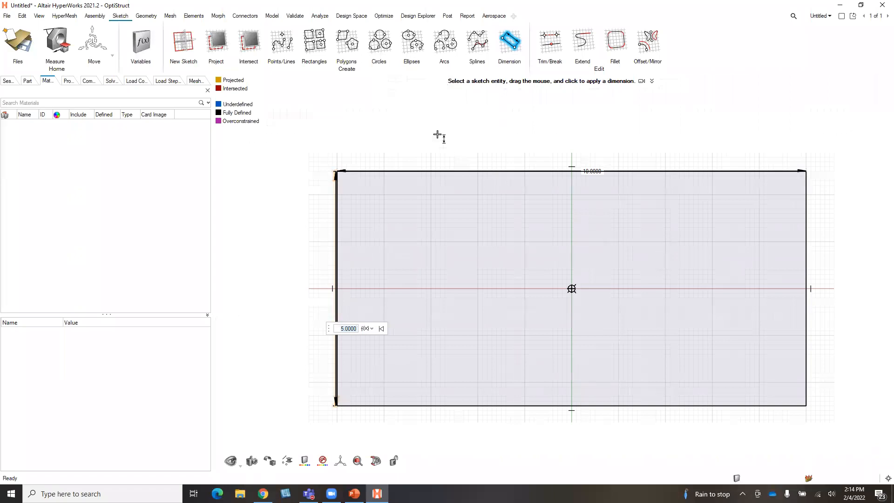
left_click(387, 43)
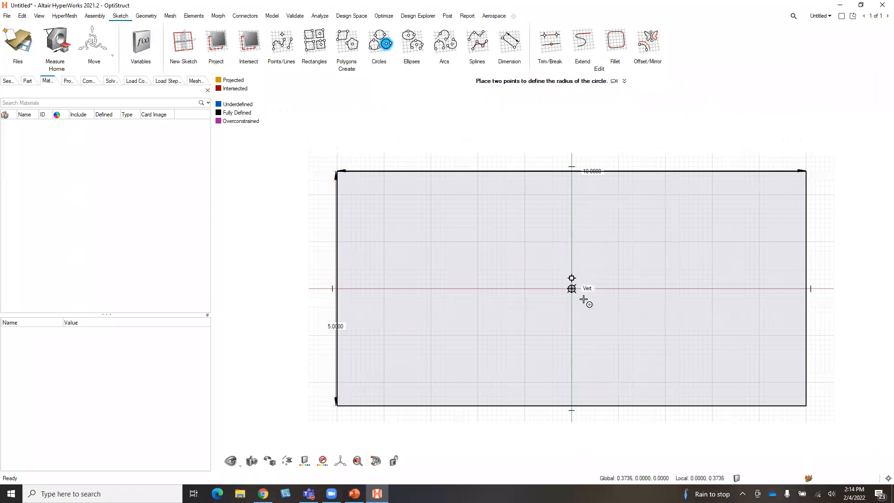
left_click(571, 288)
left_click(636, 271)
type("3")
key("Return")
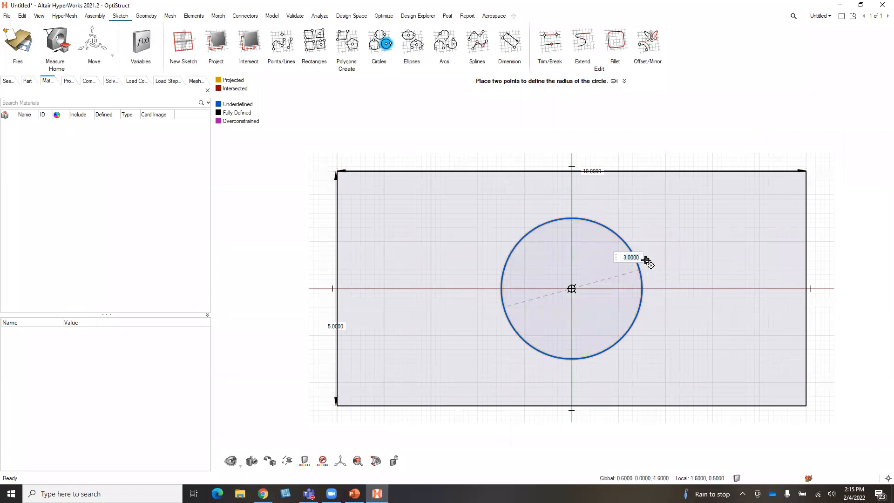
Leave the sketch and extrude the rectangular surface around the circle by 5 with Drag/Spin, forming a block with a through hole
left_click(146, 15)
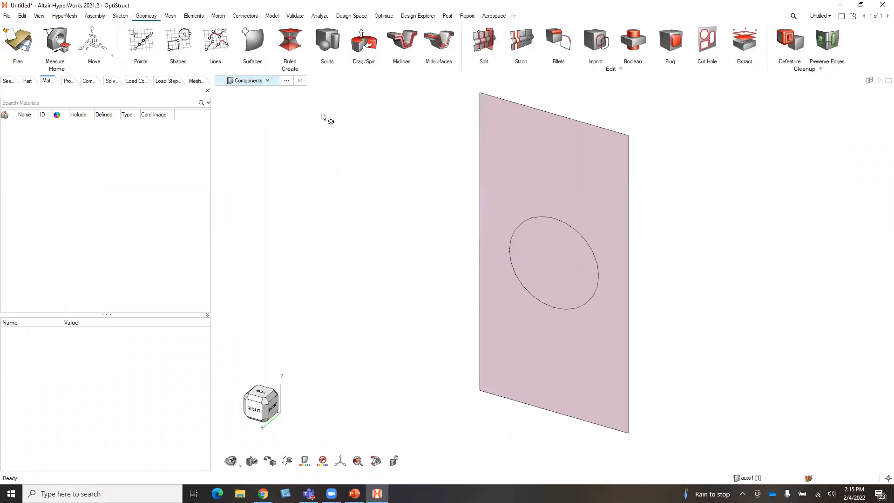
left_click(366, 38)
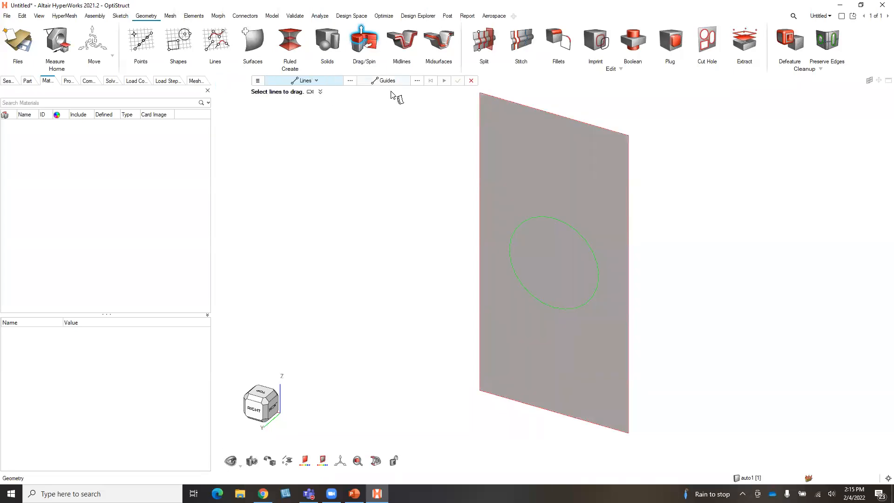
left_click(318, 81)
left_click(291, 111)
left_click(538, 180)
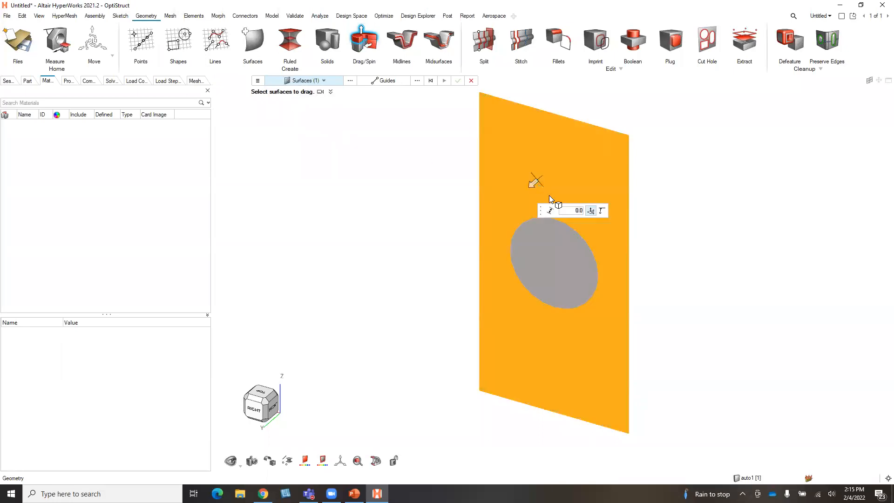
left_click_drag(534, 187, 434, 242)
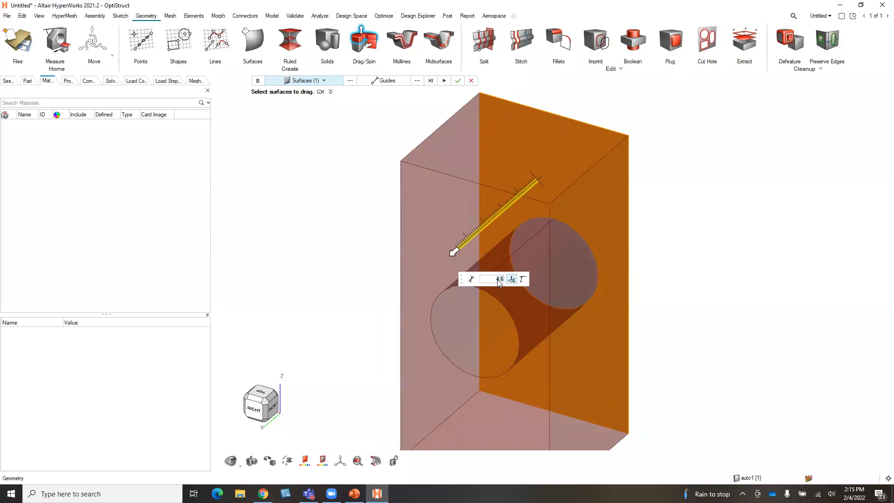
key("Return")
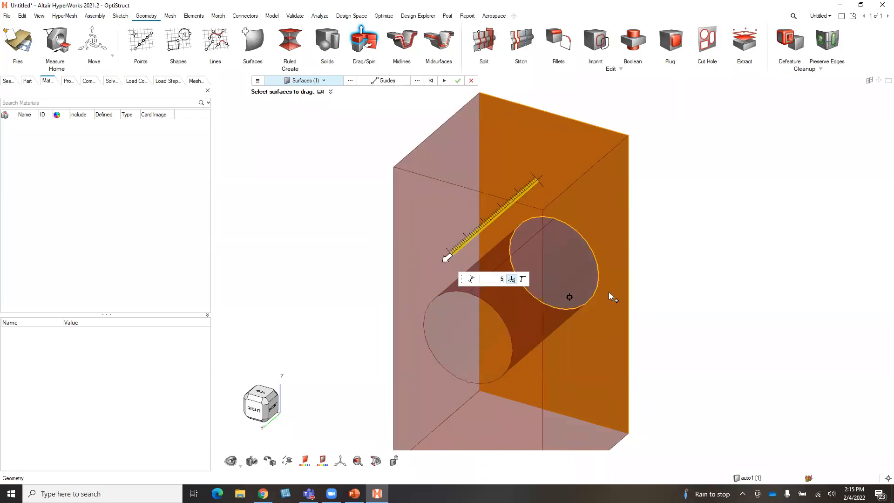
right_click(717, 228)
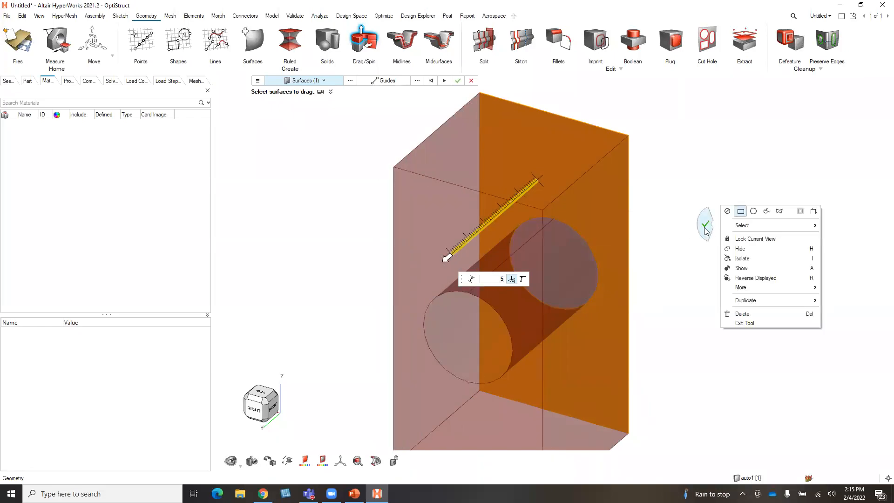
left_click(706, 231)
middle_click_drag(641, 247, 446, 156)
middle_click_drag(447, 200, 514, 247)
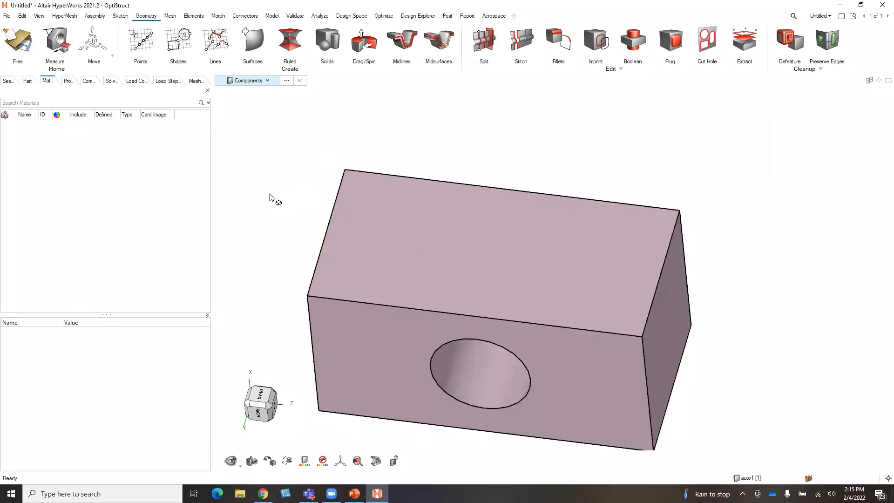
Create a solid cylinder about 0.74 in radius and 1.97 high near a corner of the block's top face
left_click(328, 47)
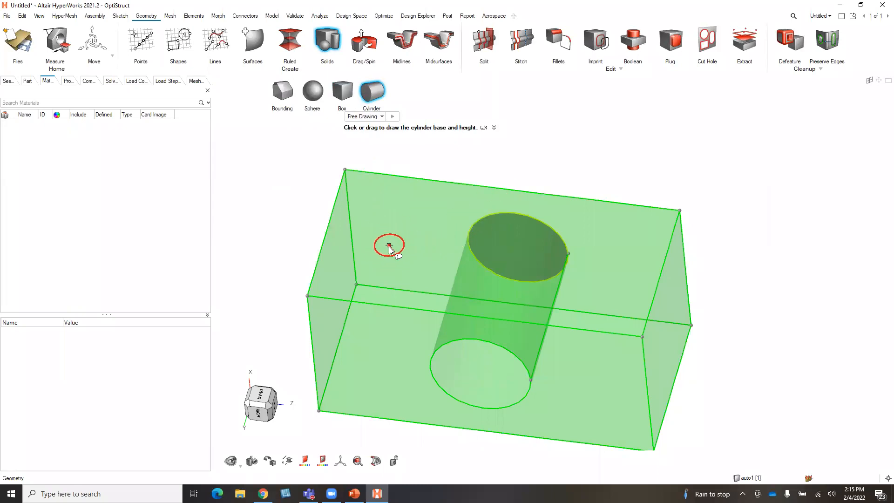
left_click(396, 227)
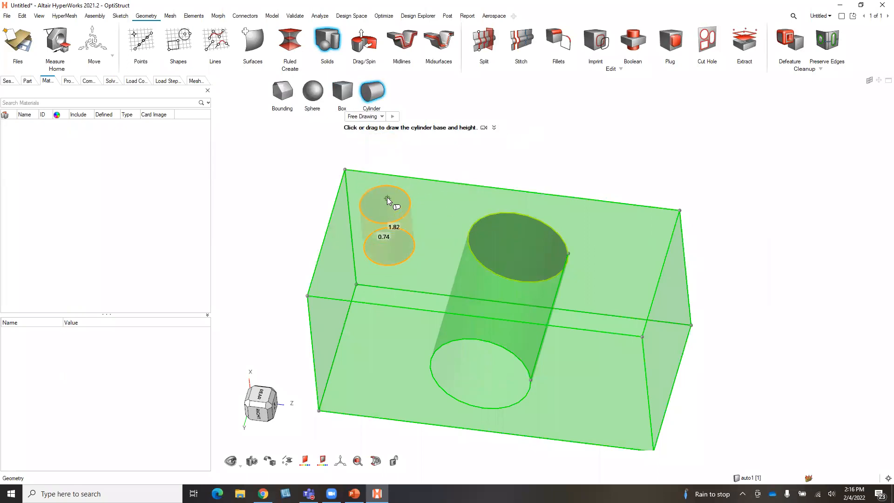
left_click(390, 194)
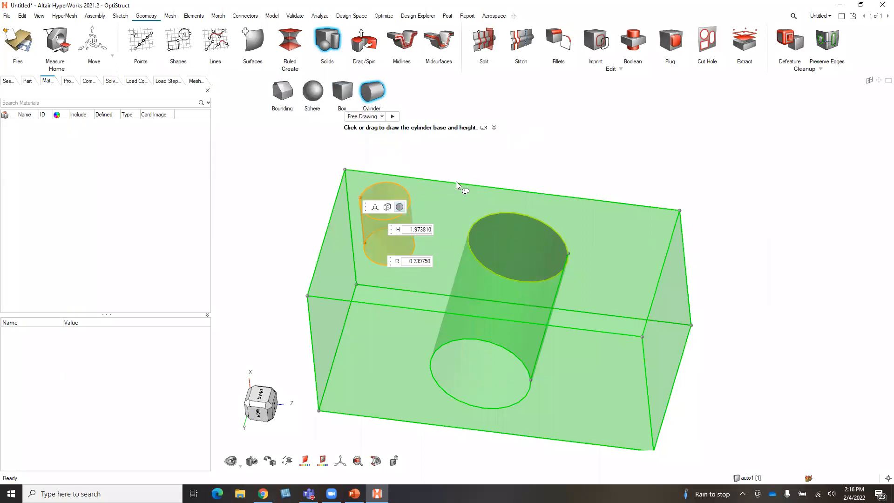
right_click(457, 157)
left_click(446, 161)
mouse_move(456, 219)
middle_mouse_down()
mouse_move(461, 225)
mouse_move(467, 211)
mouse_move(451, 224)
middle_mouse_up()
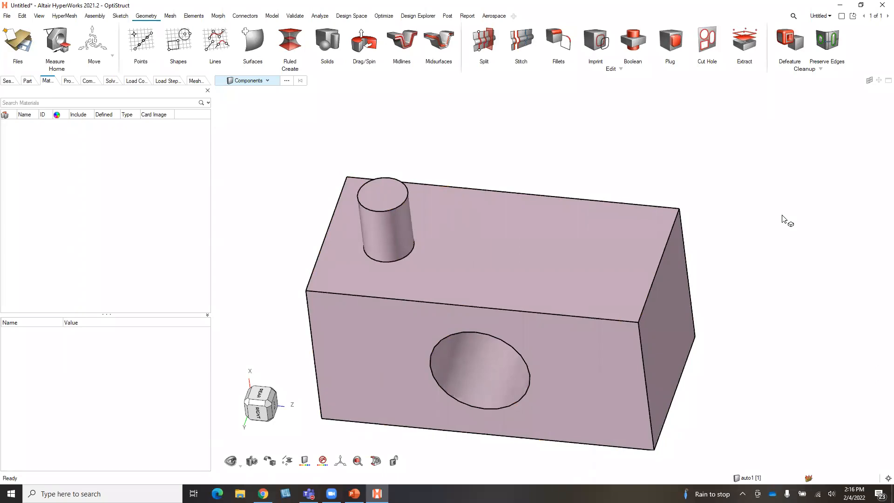
Start a new empty model, discarding the current block and cylinder
left_click(6, 19)
left_click(20, 30)
left_click(106, 86)
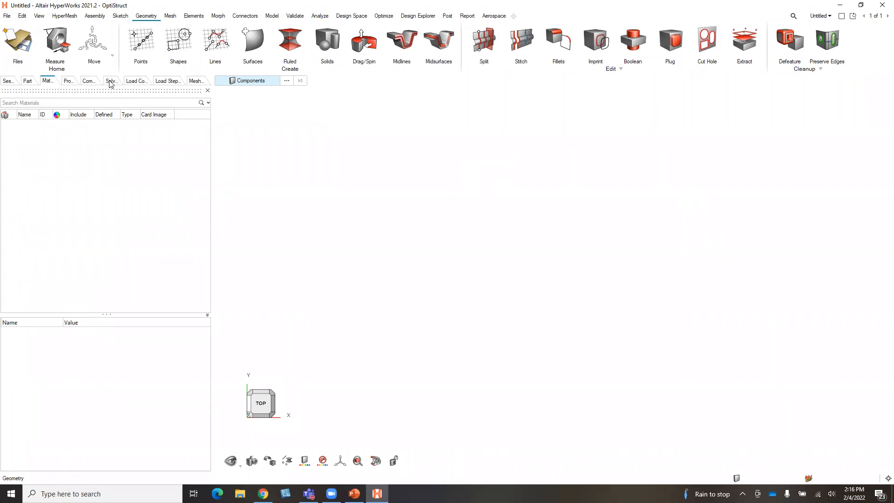
Begin importing a CAD geometry model and browse to the Geometry Tools folder inside Hyperworks Webinar
left_click(8, 17)
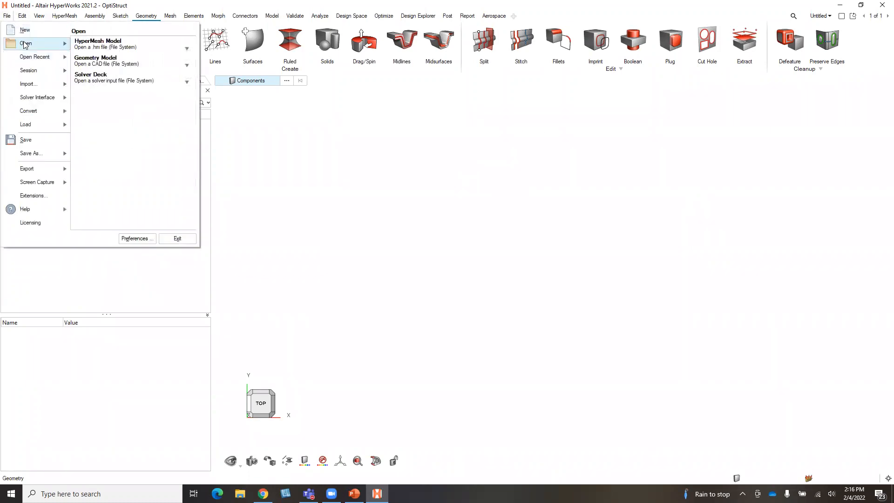
mouse_move(40, 85)
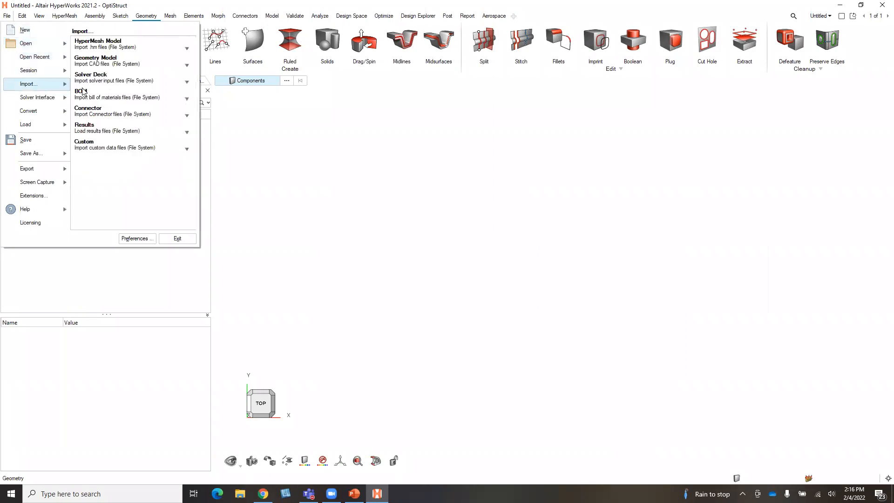
left_click(133, 64)
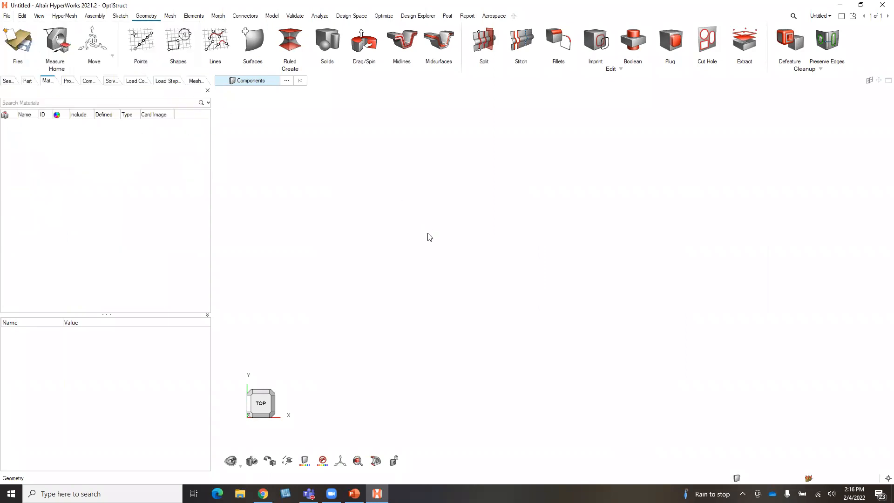
left_click(333, 71)
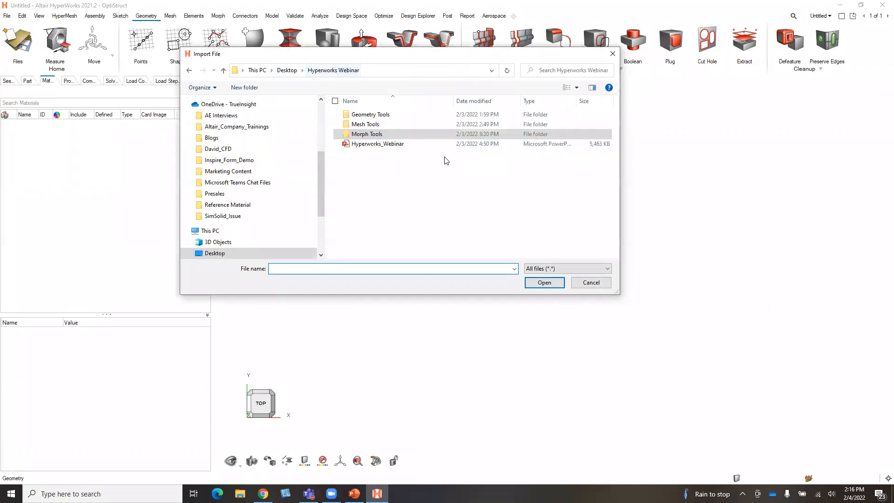
double_click(379, 115)
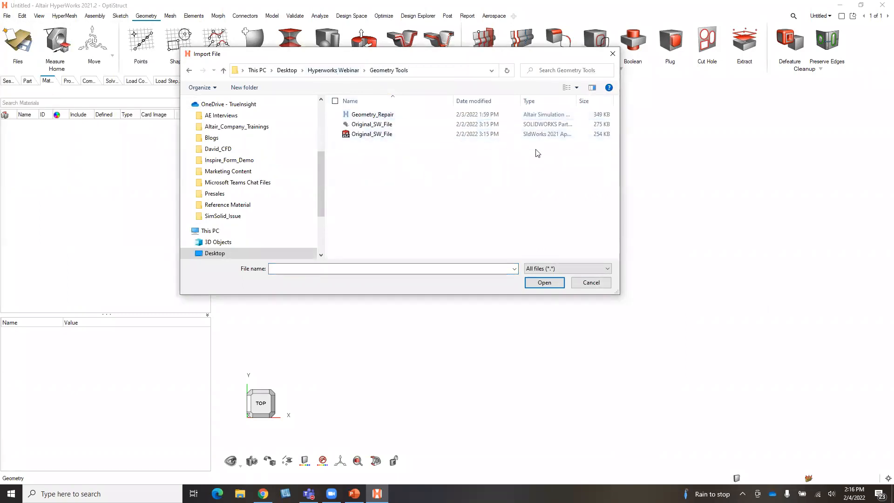
Review the supported CAD file types, then import the Parasolid Original_SW_File with hierarchy as Parts and components split by Body
left_click(582, 268)
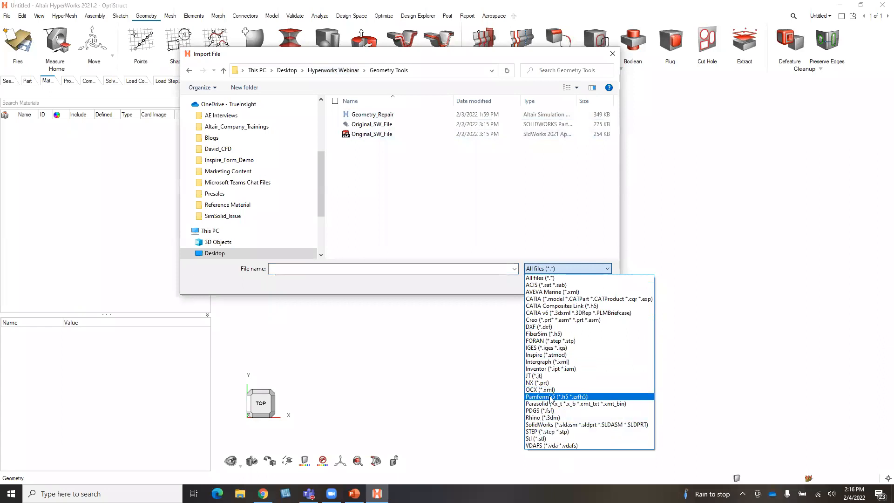
left_click(427, 272)
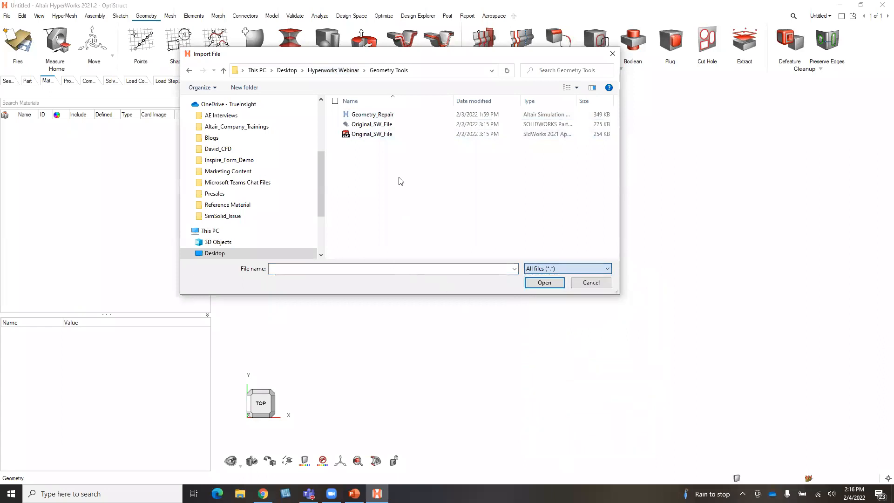
double_click(393, 134)
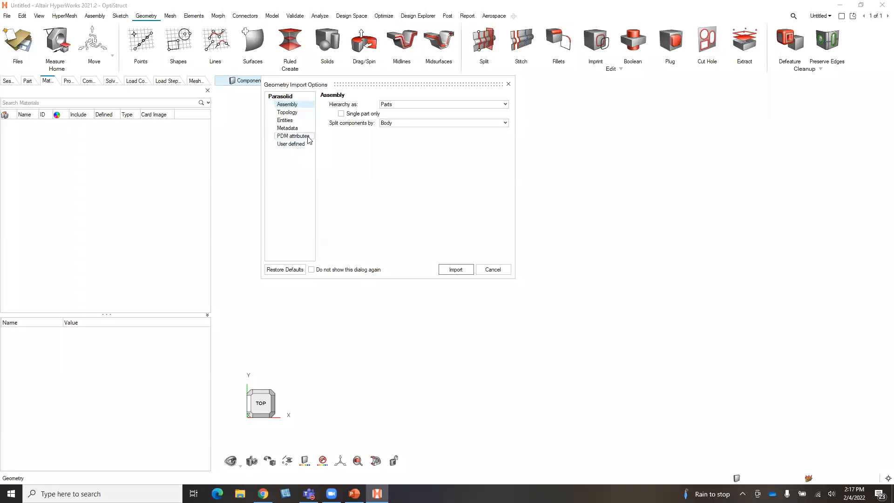
left_click(454, 273)
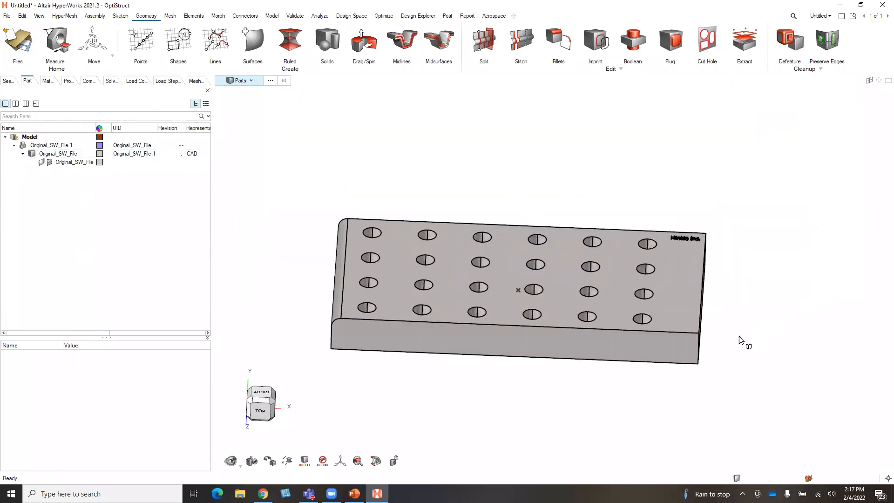
Examine the imported plate's overall shape, its grid of through holes and its rounded edge
scroll(776, 343, "up", 1)
right_click_drag(623, 260, 651, 233)
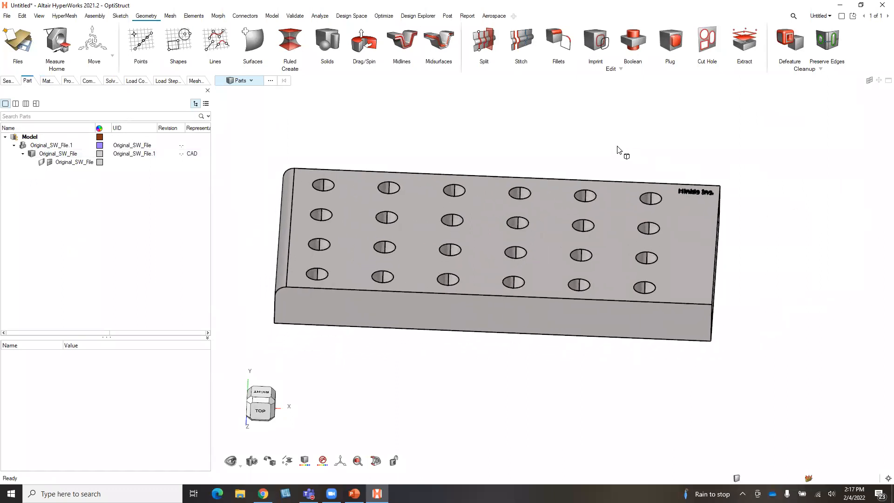
scroll(609, 152, "up", 1)
scroll(602, 153, "down", 2)
scroll(459, 164, "up", 2)
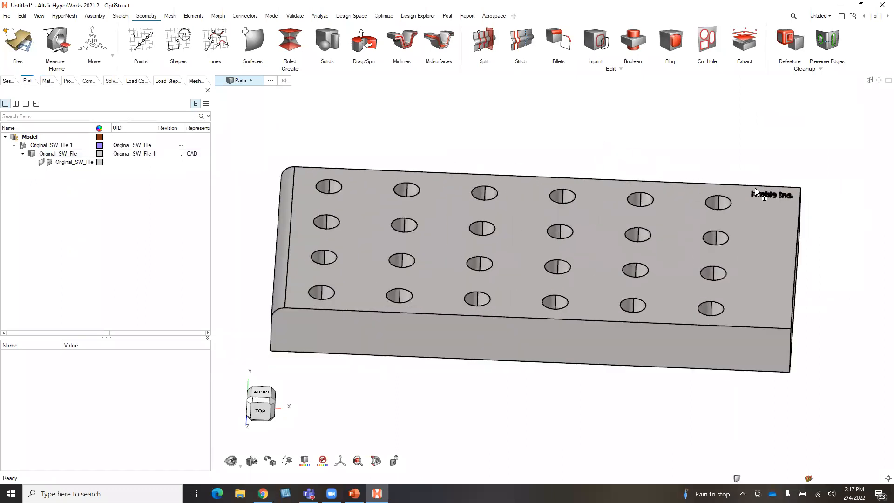
middle_click_drag(834, 216, 571, 194)
mouse_move(631, 219)
middle_mouse_down()
mouse_move(768, 326)
mouse_move(798, 365)
mouse_move(762, 392)
mouse_move(756, 364)
mouse_move(790, 293)
middle_mouse_up()
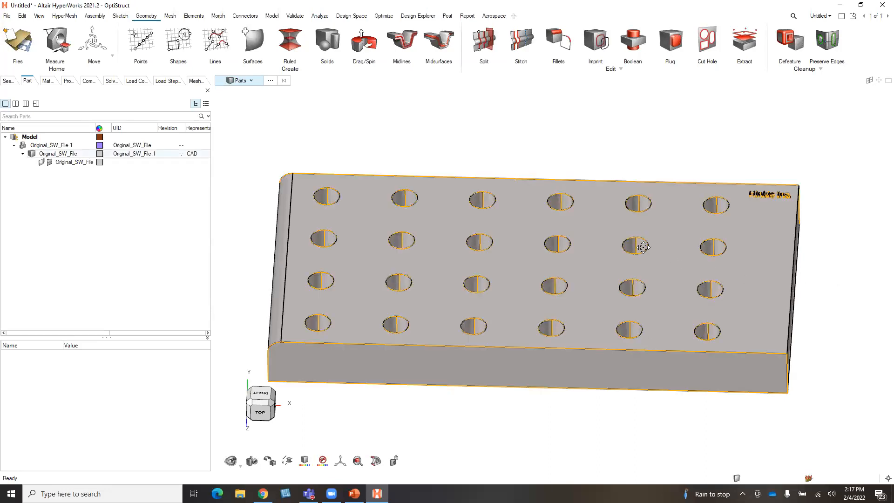
right_click_drag(635, 244, 640, 233)
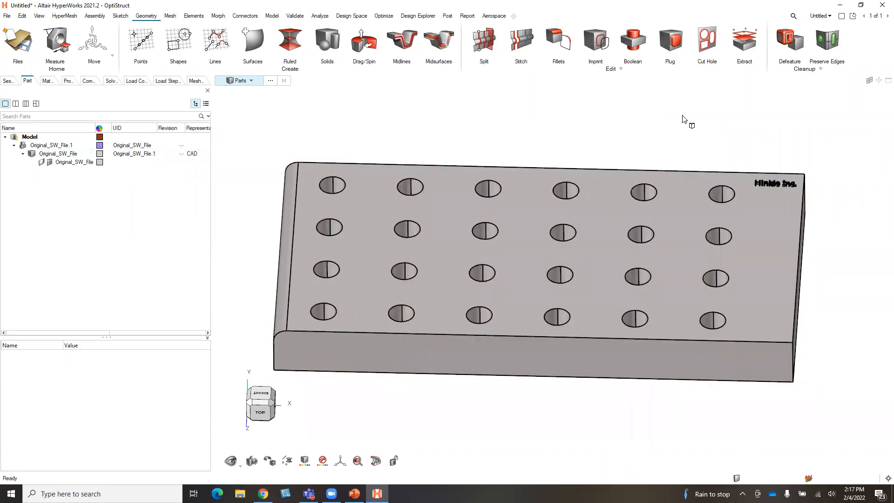
scroll(824, 208, "up", 3)
scroll(821, 209, "down", 5)
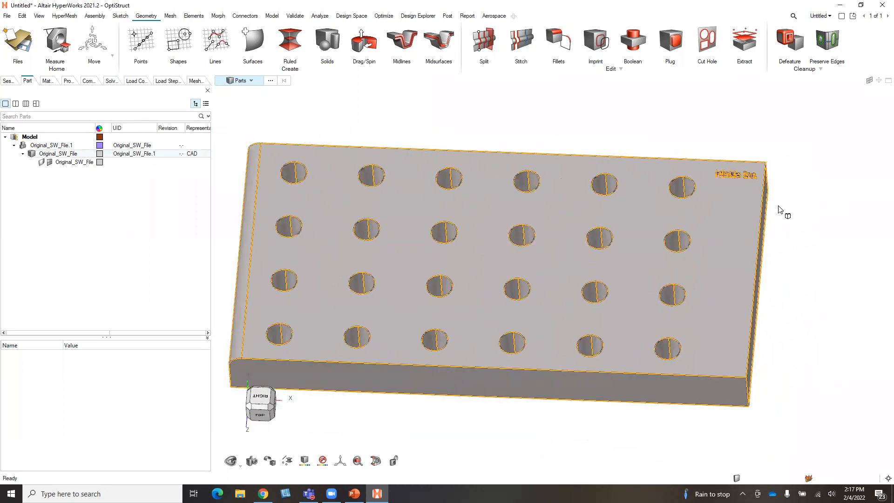
Inspect the engraved company name in the plate's corner and the nearby holes at close range
scroll(734, 236, "up", 4)
scroll(695, 208, "down", 2)
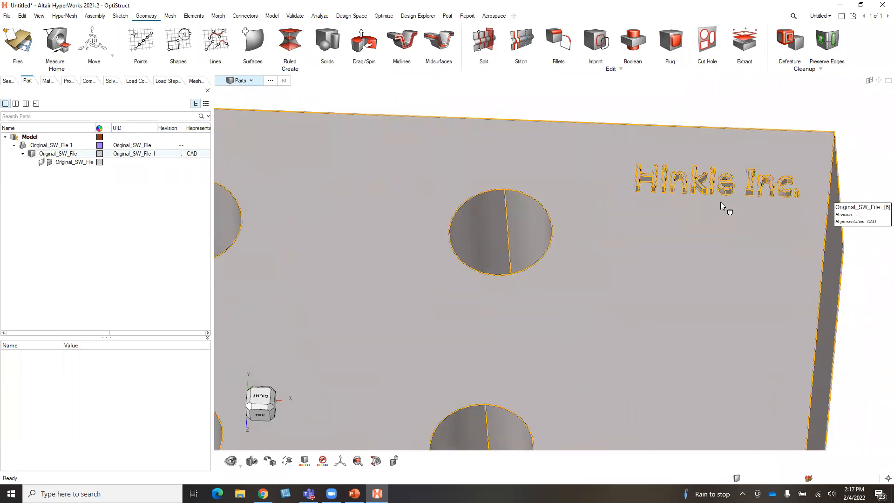
scroll(720, 196, "down", 3)
scroll(828, 258, "up", 2)
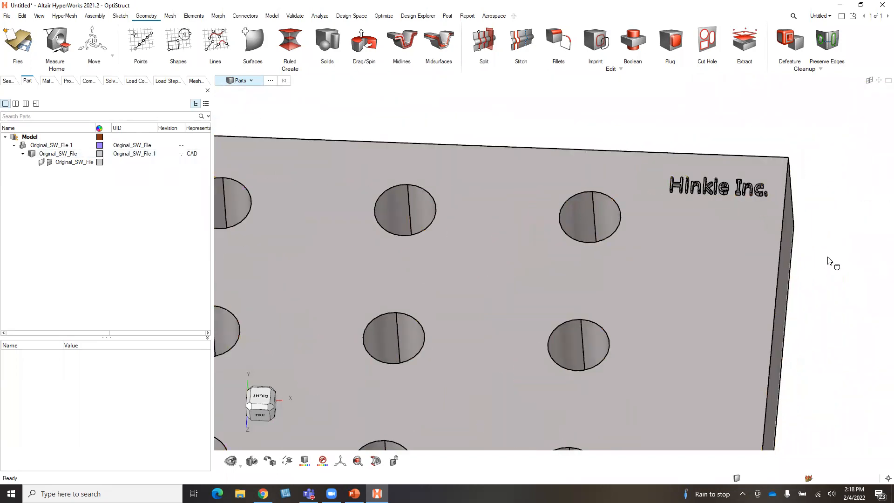
scroll(724, 276, "down", 3)
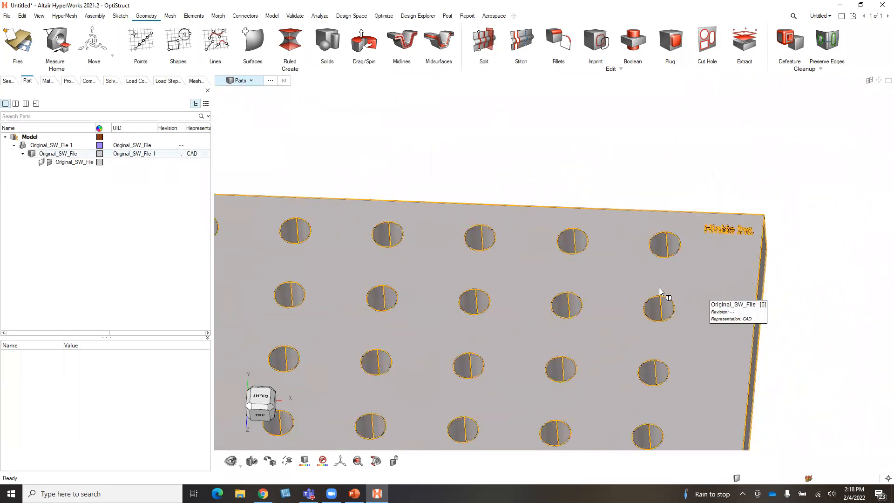
scroll(510, 268, "down", 5)
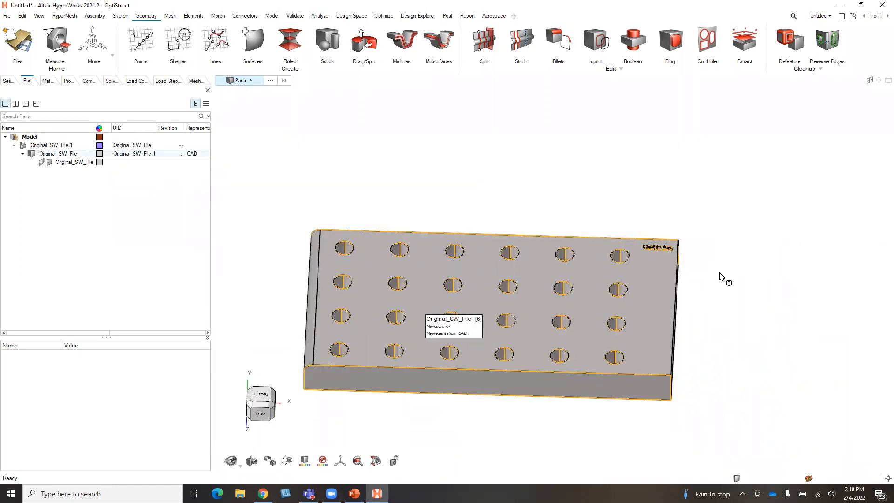
middle_click_drag(657, 367, 669, 357)
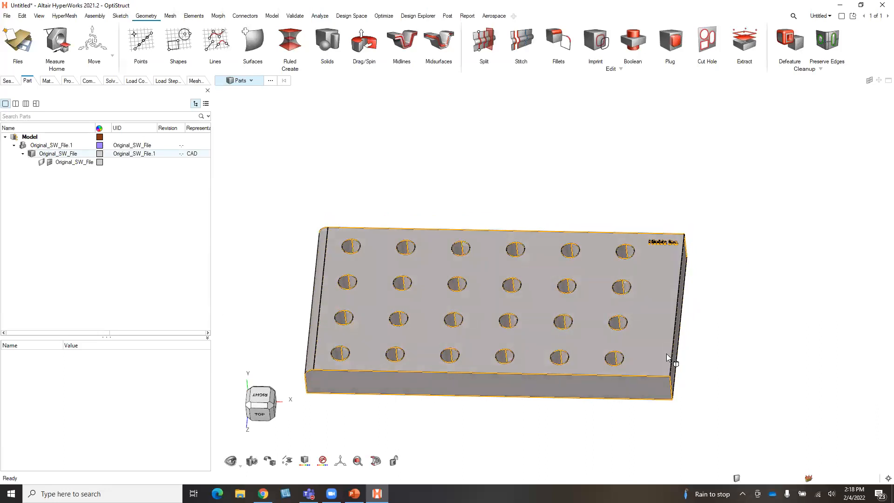
scroll(656, 354, "up", 2)
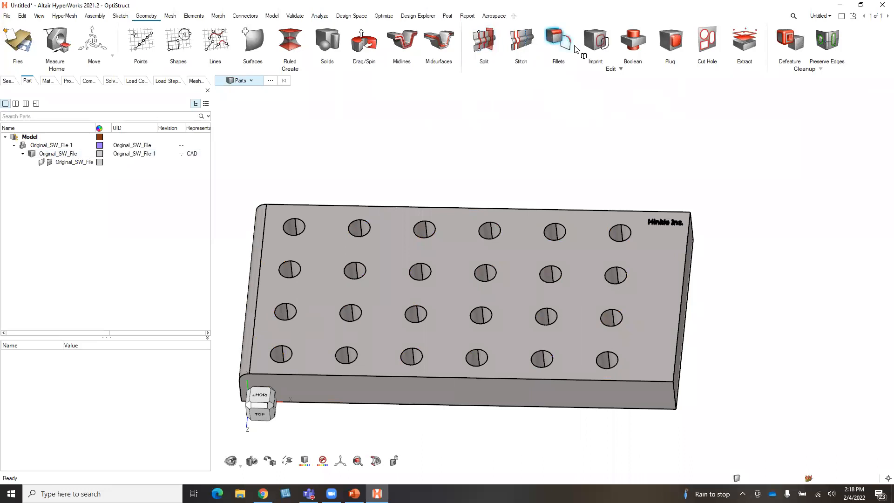
Find the engraved text's surfaces automatically with the Logos tool of Defeature
left_click(795, 51)
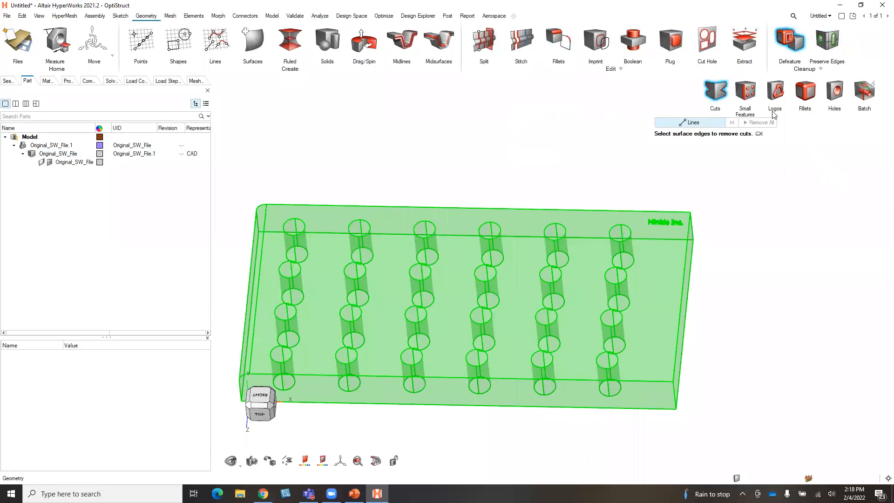
left_click(775, 93)
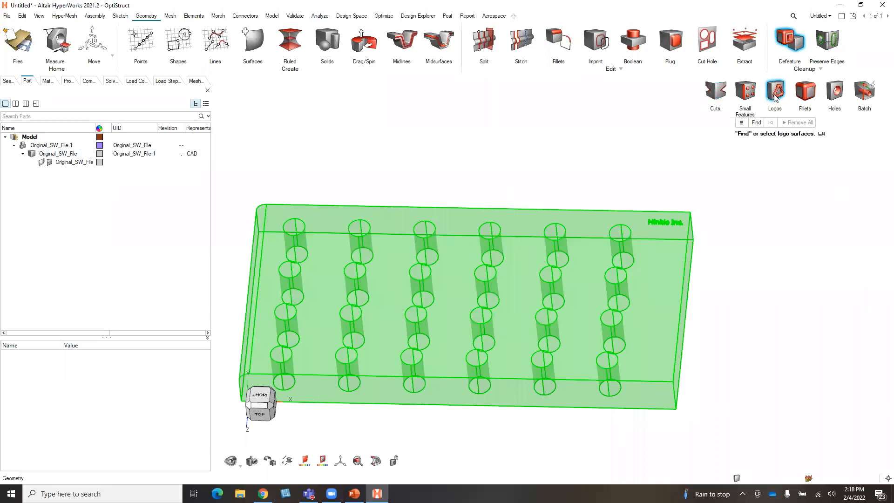
left_click(756, 123)
Add the missed surfaces of the first letter i's dot to the logo selection
scroll(678, 225, "up", 6)
middle_click_drag(665, 184, 651, 188)
scroll(550, 200, "up", 4)
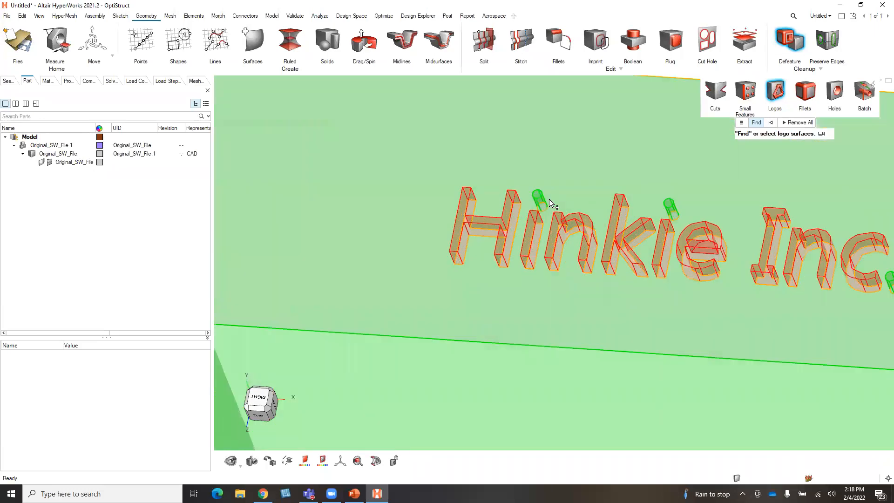
scroll(540, 198, "up", 4)
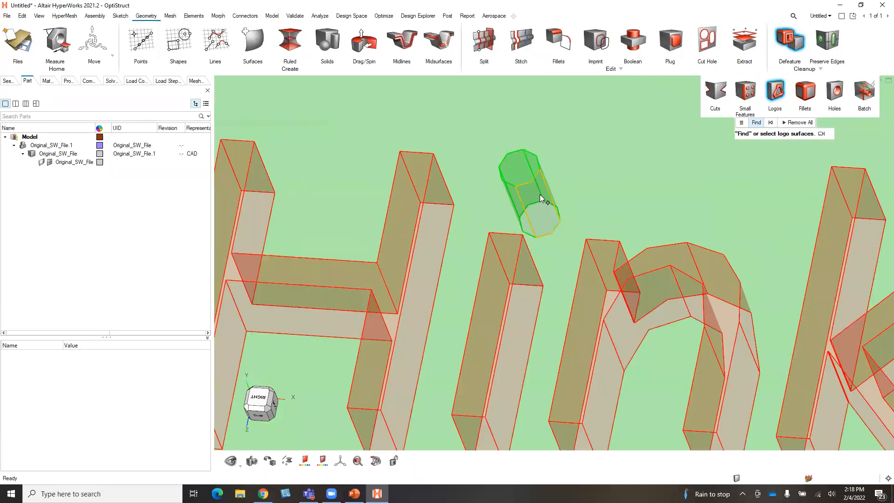
left_click(546, 205)
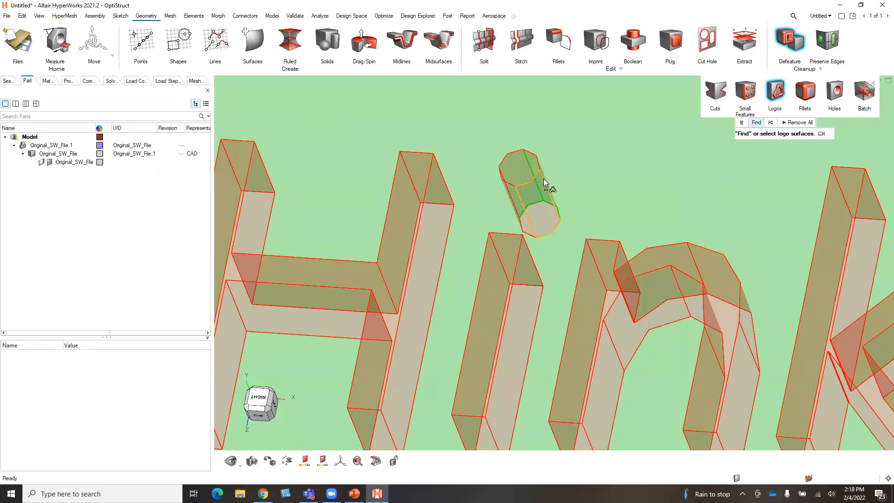
right_click_drag(543, 174, 554, 170)
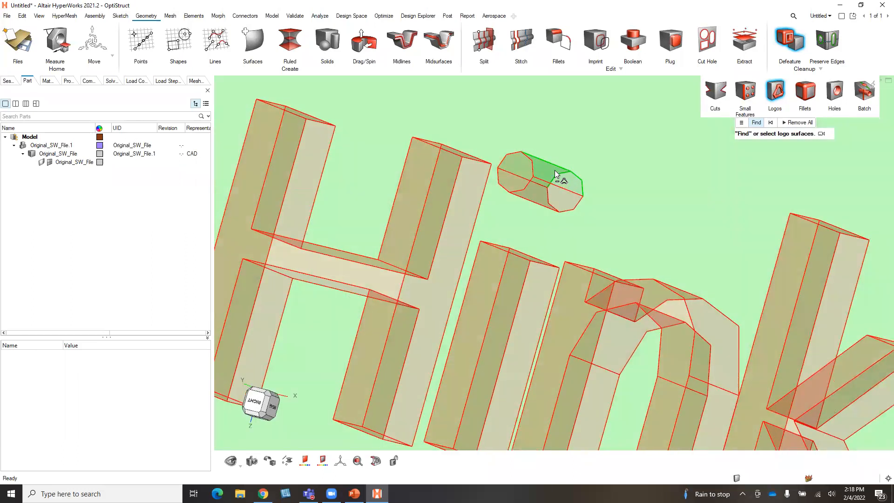
scroll(580, 209, "down", 8)
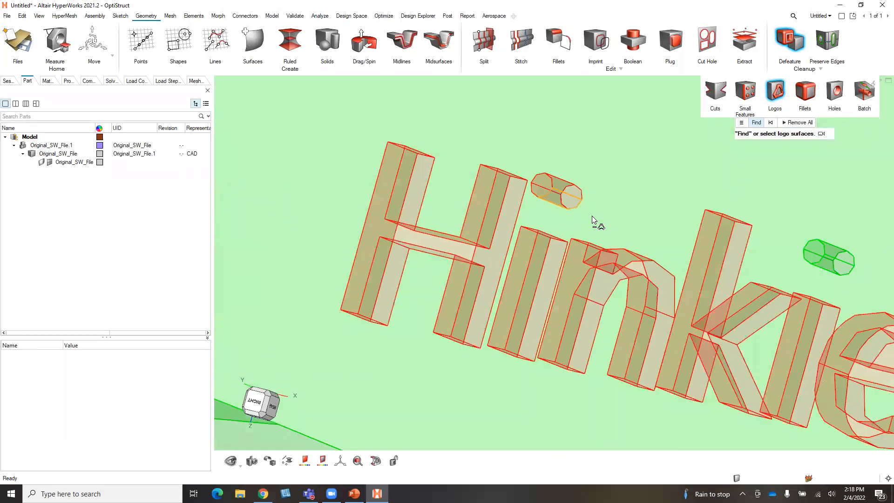
Add the missed surfaces of the second letter i's dot to the logo selection
scroll(626, 226, "up", 7)
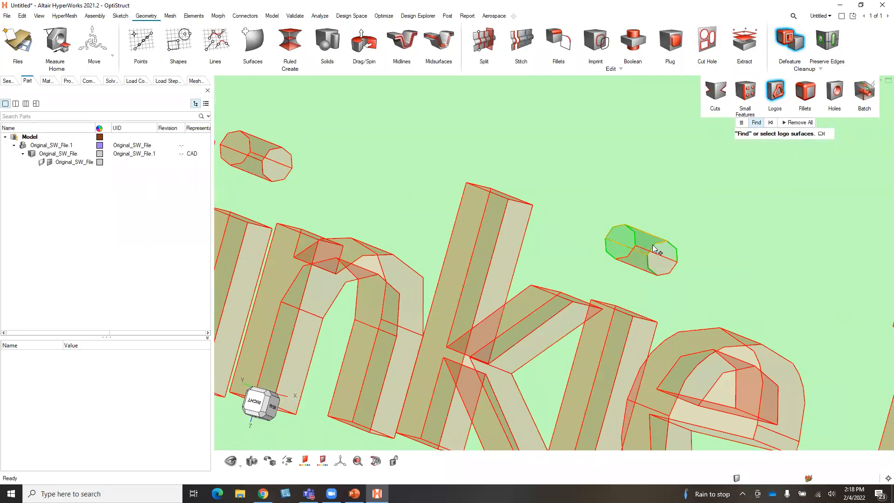
left_click(651, 247, "shift")
left_click(661, 250, "shift")
left_click(615, 254, "shift")
Add the missed surfaces of the period after "Inc" to the logo selection
middle_click_drag(675, 247, 657, 214)
scroll(652, 218, "down", 7)
scroll(815, 254, "up", 5)
scroll(836, 257, "up", 4)
left_click(842, 293, "shift")
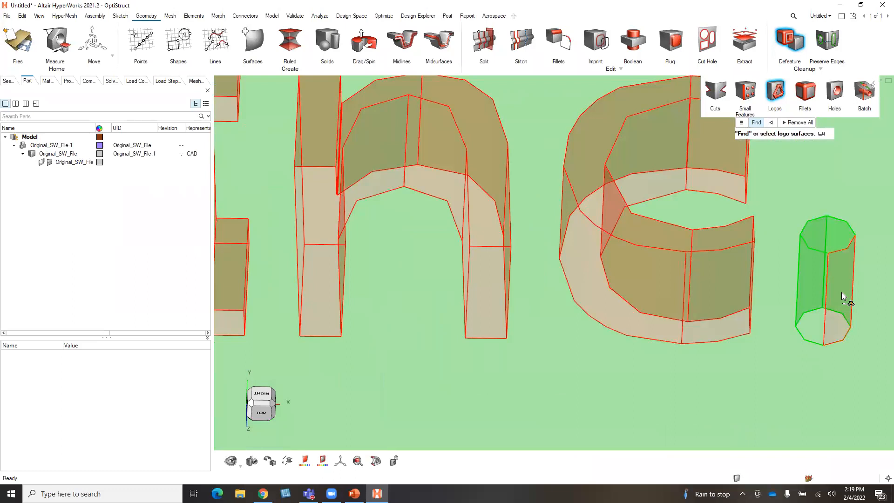
left_click(813, 293, "shift")
left_click(811, 239, "shift")
middle_click_drag(847, 247, 820, 273)
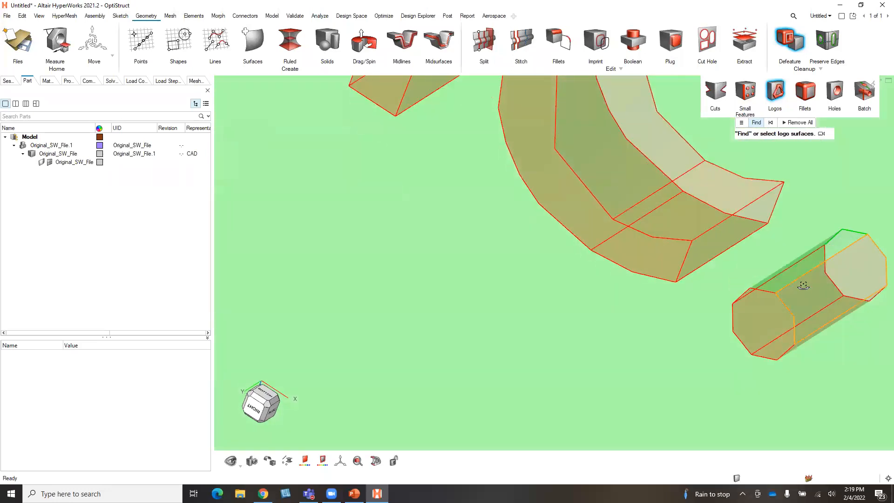
Remove all selected logo surfaces so the engraved text is deleted from the plate
scroll(794, 263, "down", 5)
scroll(807, 212, "down", 2)
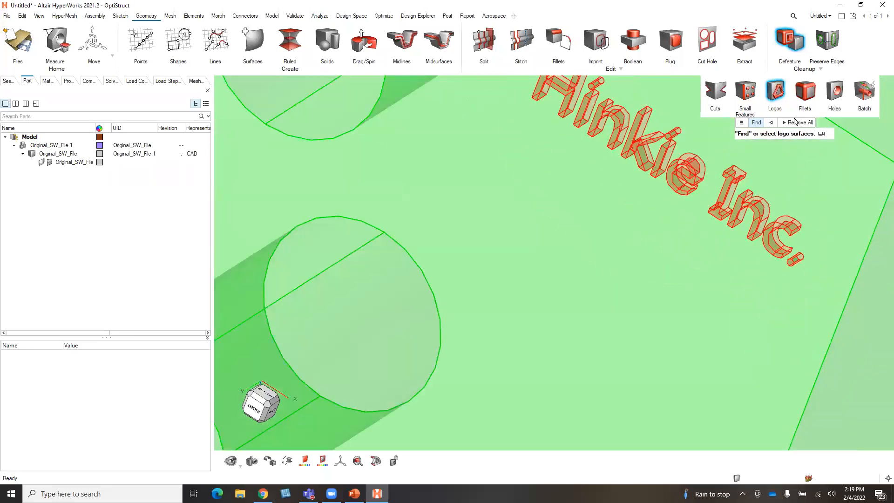
left_click(797, 122)
scroll(671, 280, "down", 3)
middle_click_drag(672, 280, 720, 275)
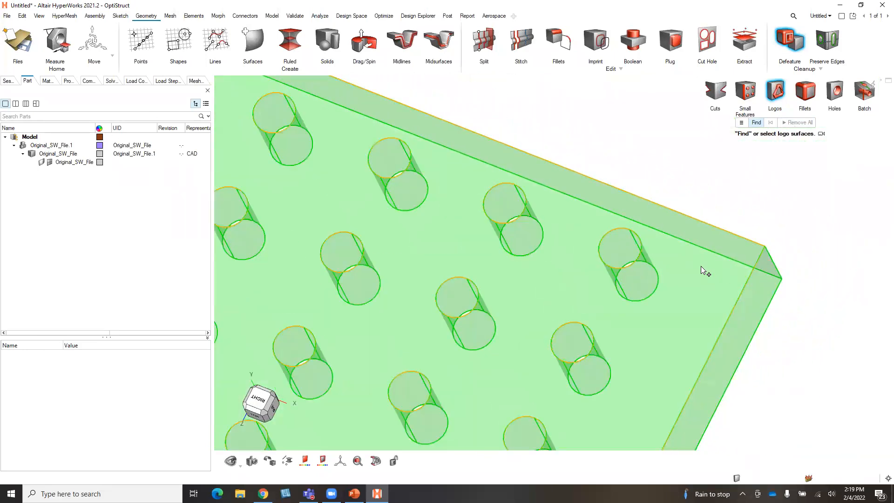
scroll(700, 269, "down", 5)
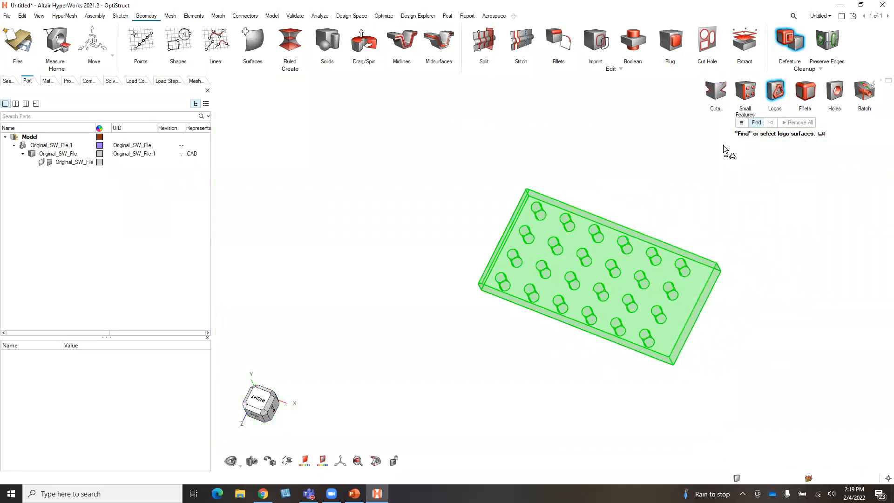
Remove the fillet along the plate's short edge with the Fillets tool of Defeature
middle_click_drag(674, 292, 673, 288)
middle_click_drag(496, 214, 489, 187)
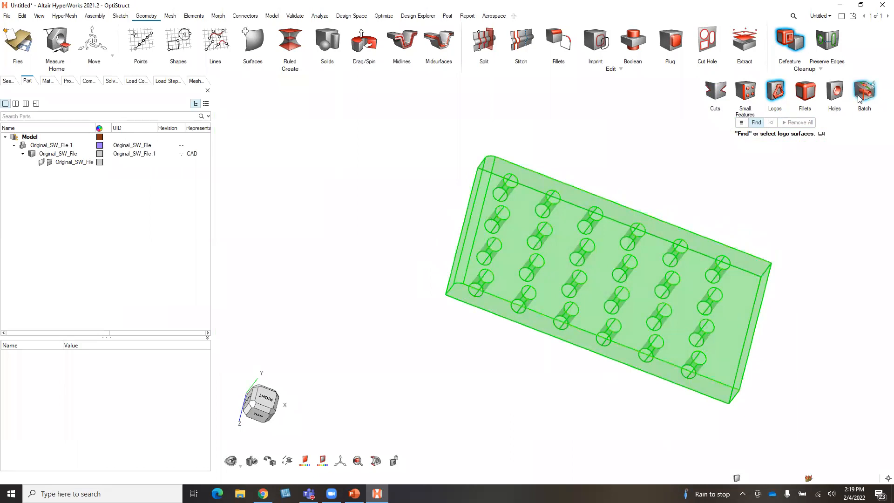
left_click(805, 91)
left_click(468, 241)
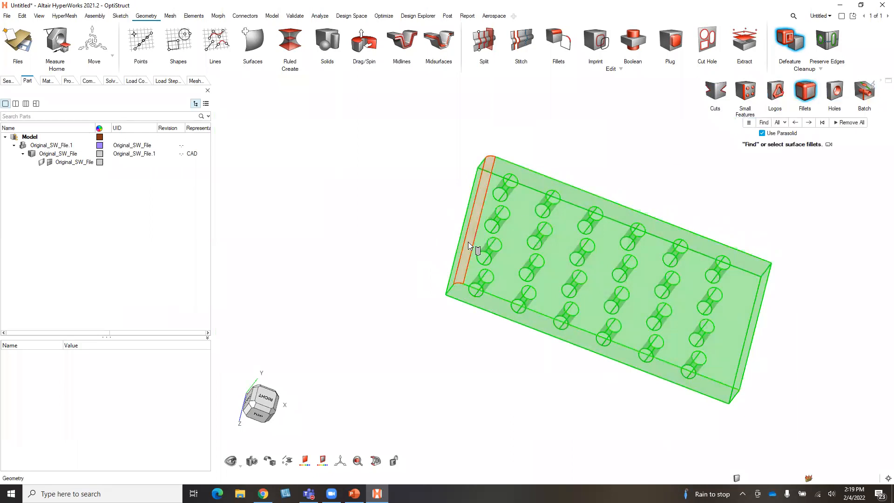
left_click(849, 122)
middle_click_drag(728, 224, 779, 235)
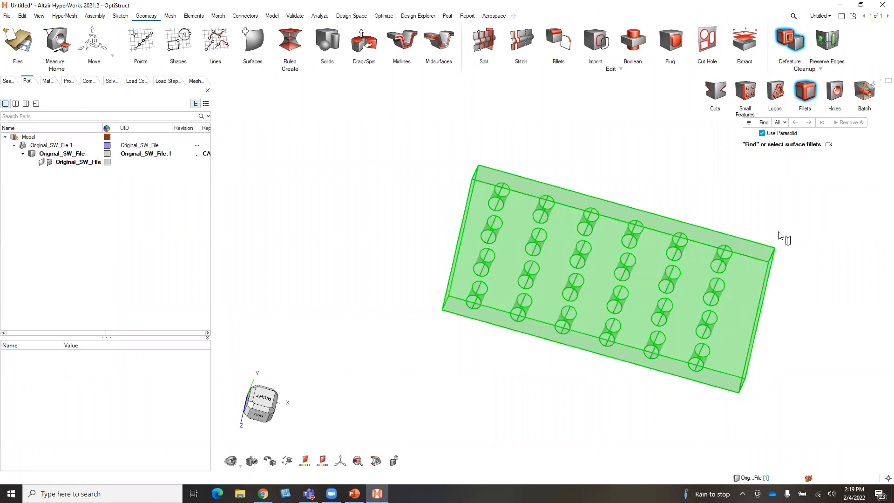
Find the plate's solid holes automatically with the Holes tool of Defeature
left_click(834, 93)
left_click(782, 123)
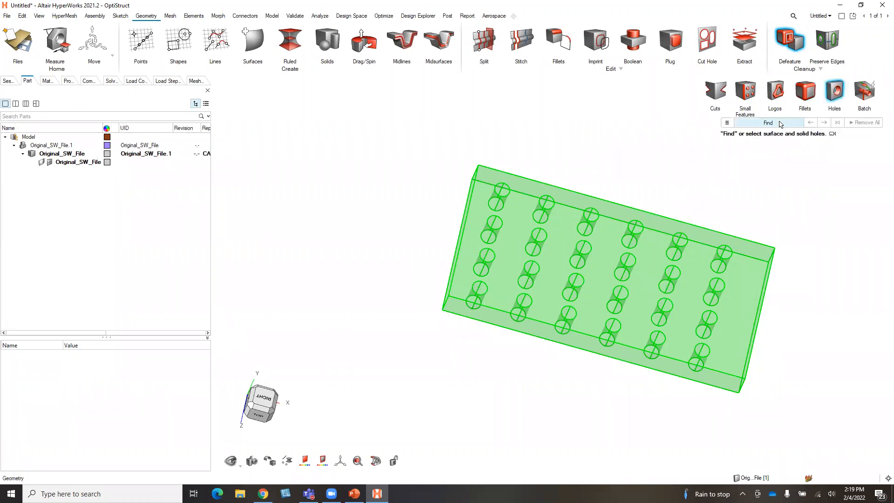
middle_click_drag(609, 133, 582, 138)
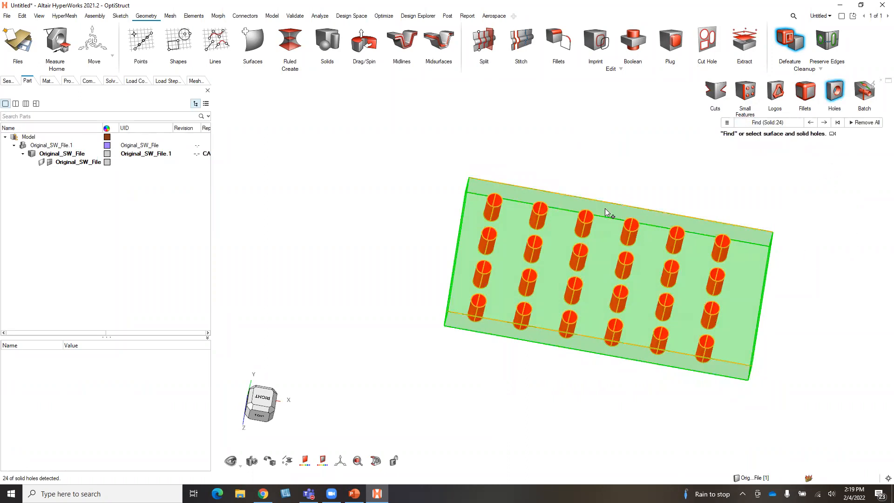
Remove the four holes in the plate's third column one by one, then leave the Defeature tools
scroll(605, 209, "up", 2)
left_click(583, 234)
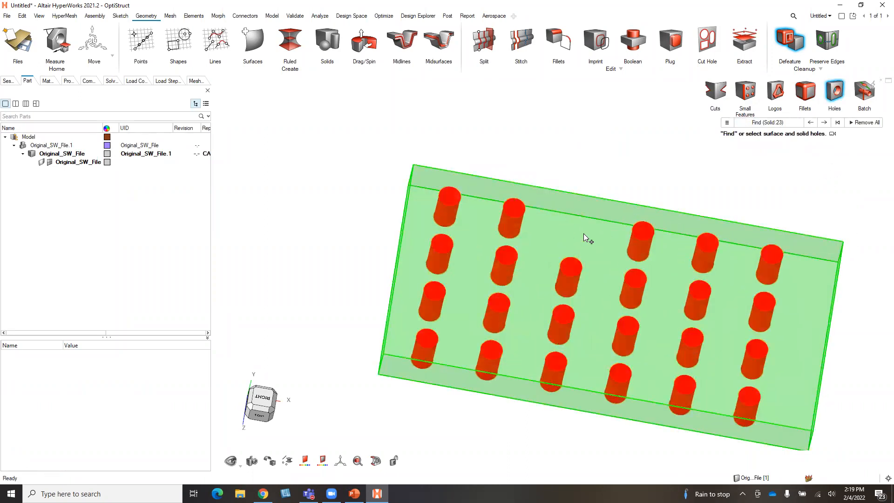
left_click(574, 284)
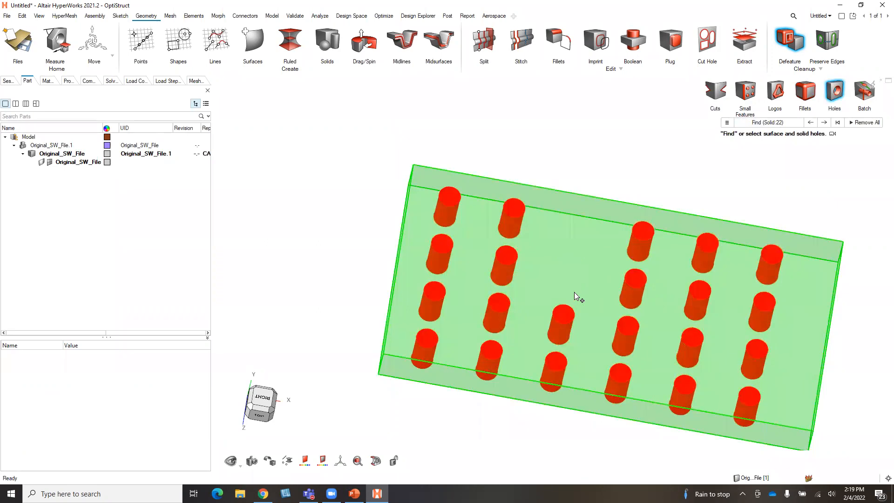
left_click(568, 329)
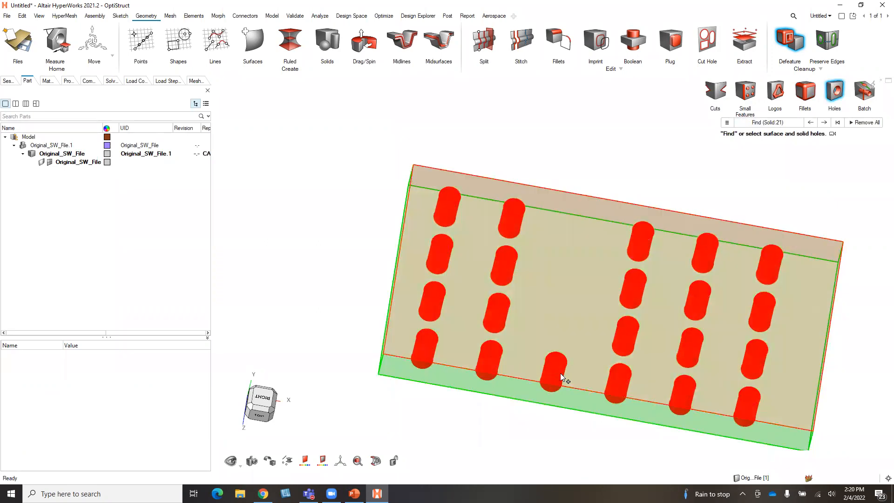
left_click(561, 372)
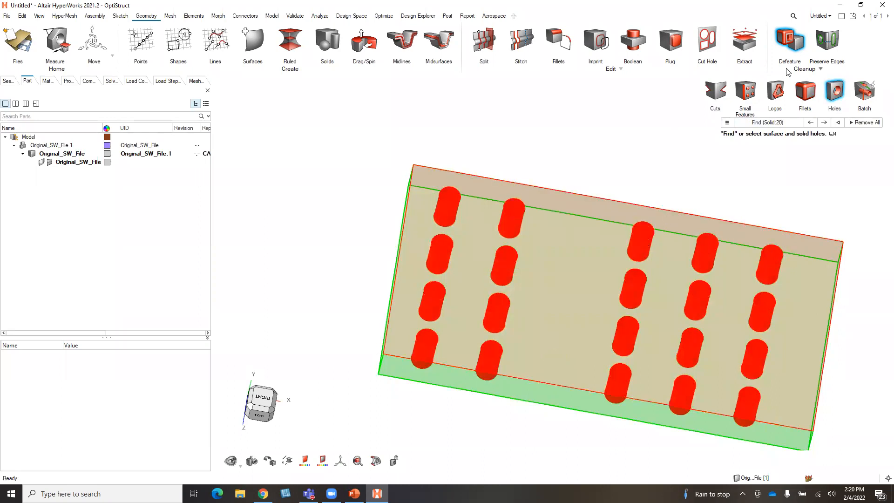
left_click(794, 44)
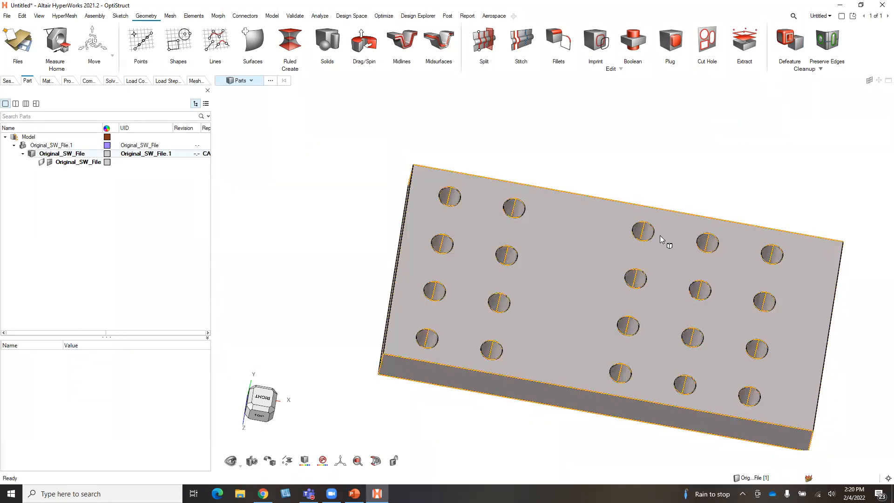
middle_click_drag(693, 337, 684, 335)
scroll(615, 275, "down", 3)
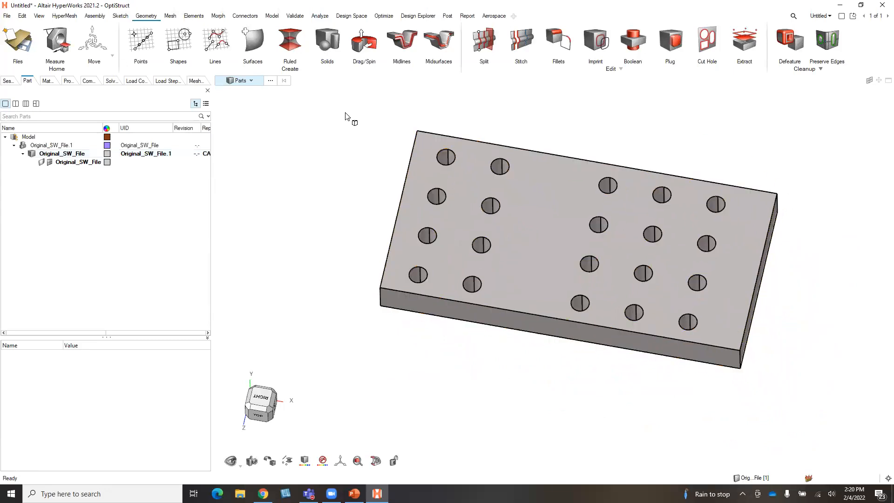
Start a new empty model, discarding the plate without saving it
left_click(7, 16)
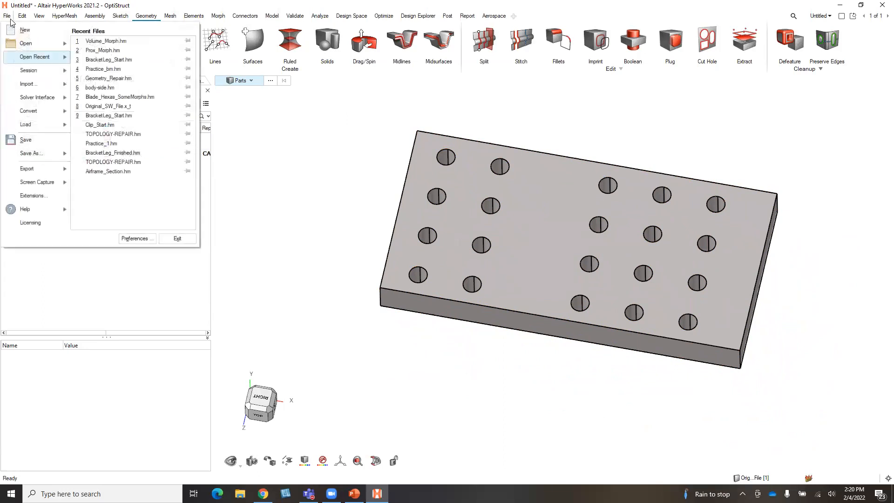
left_click(23, 30)
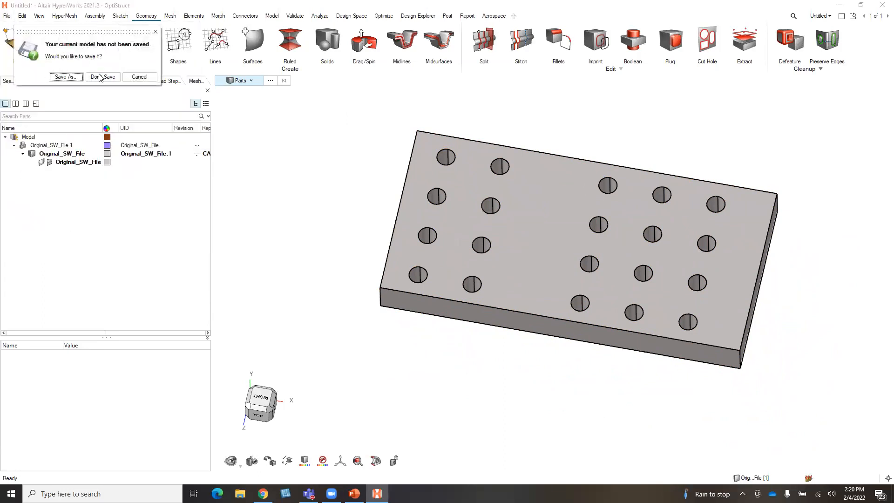
left_click(103, 77)
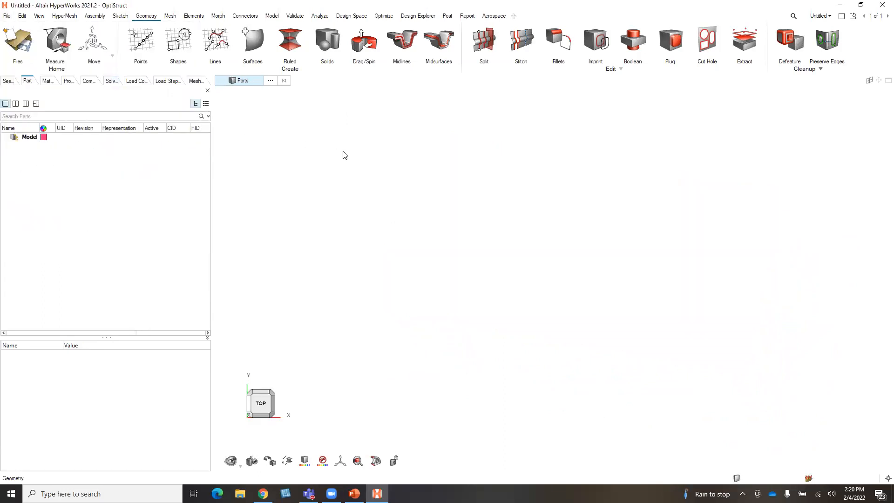
Open the HyperMesh model Geometry_Repair from the Geometry Tools folder
left_click(7, 15)
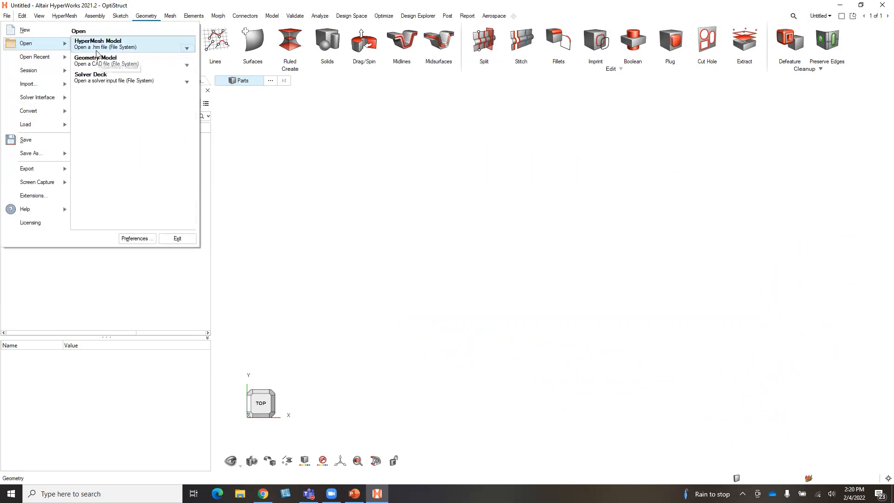
left_click(100, 52)
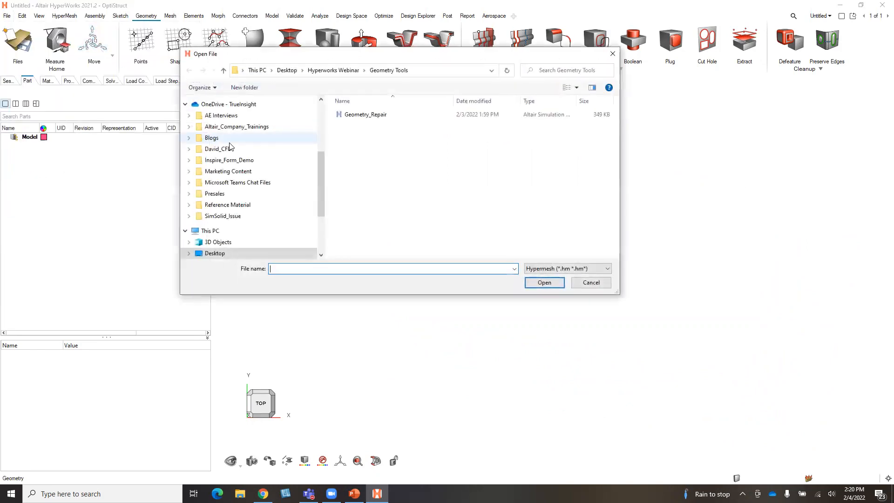
left_click(368, 115)
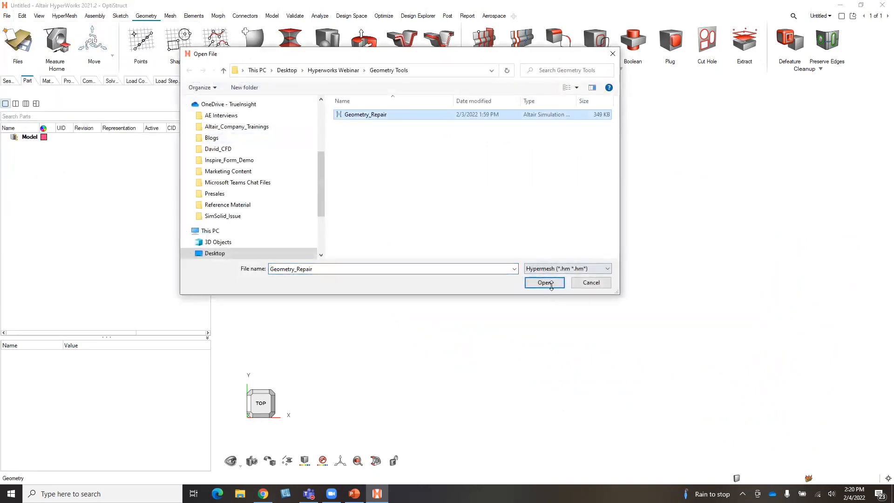
left_click(543, 282)
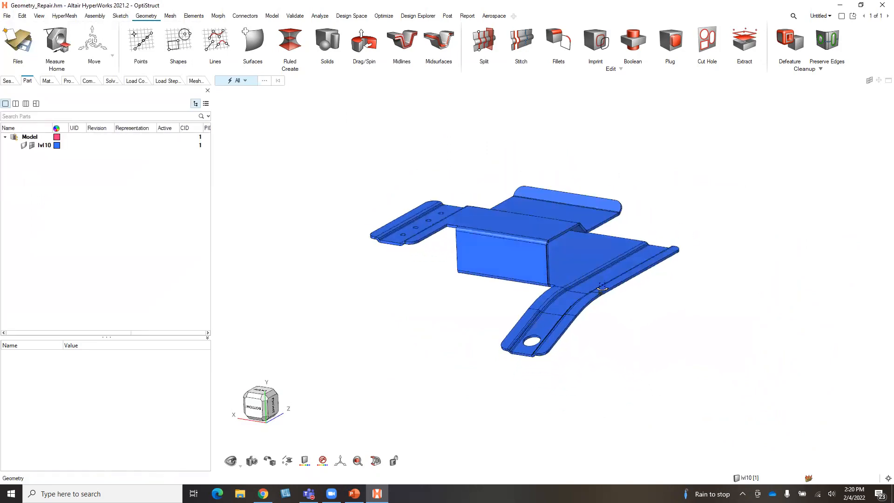
Examine the overall shape of the sheet-metal bracket, including its flanges, holes and bends
left_click(443, 198)
middle_click_drag(443, 198, 476, 175)
middle_click_drag(761, 316, 727, 290)
left_click(606, 148)
middle_click_drag(607, 147, 608, 176)
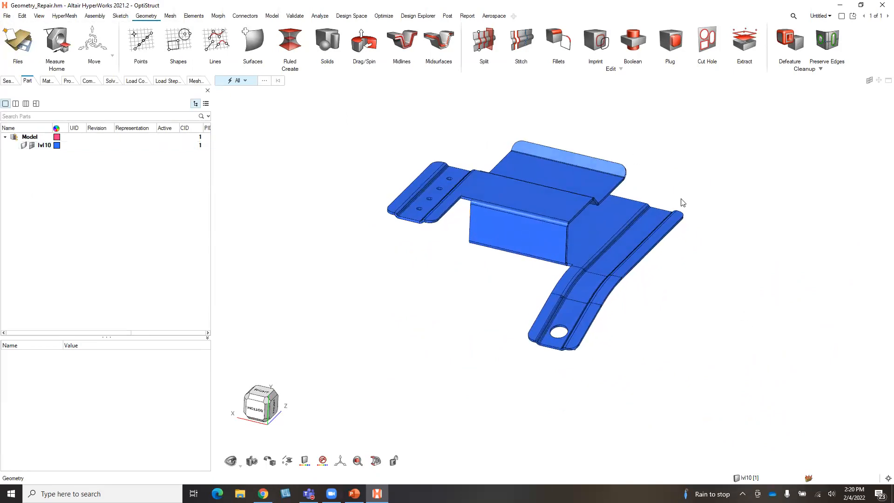
right_click_drag(742, 276, 733, 270)
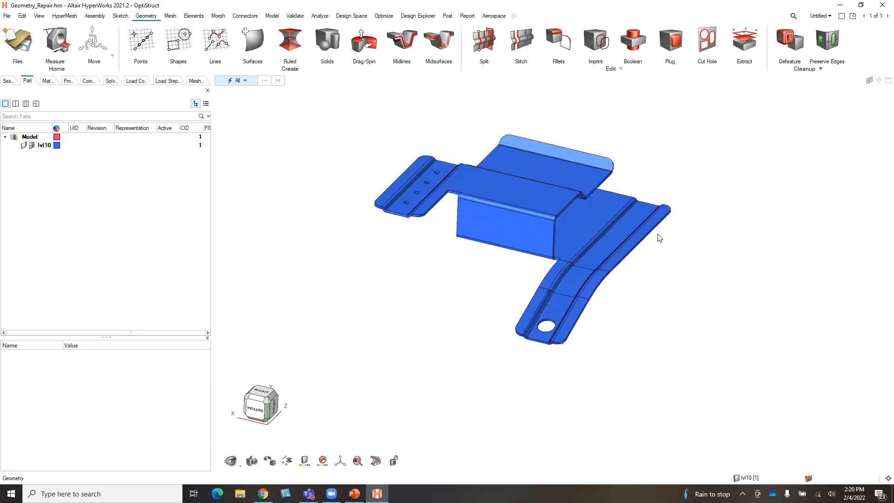
scroll(671, 274, "up", 2)
middle_click_drag(648, 235, 636, 243)
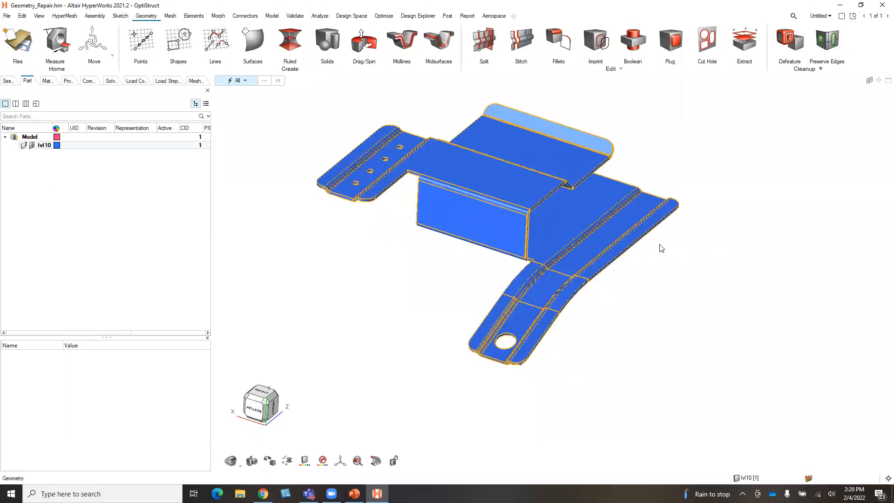
middle_click_drag(599, 183, 641, 176)
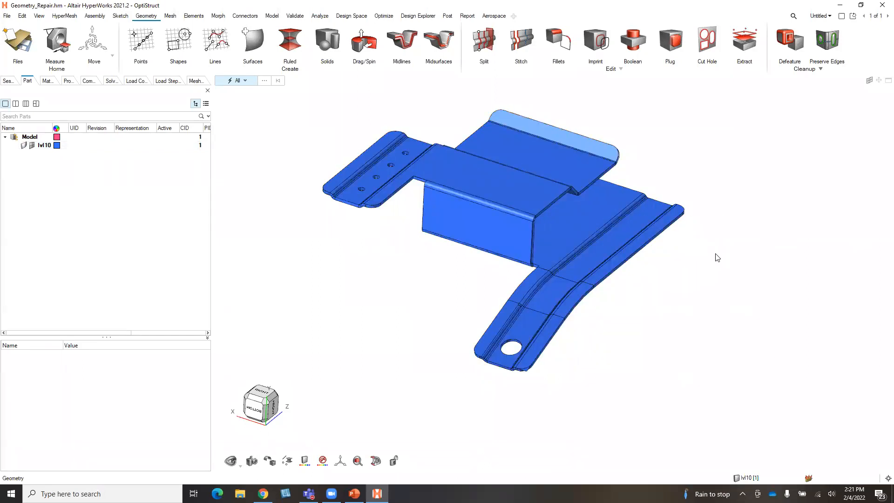
left_click_drag(722, 295, 710, 296, "ctrl")
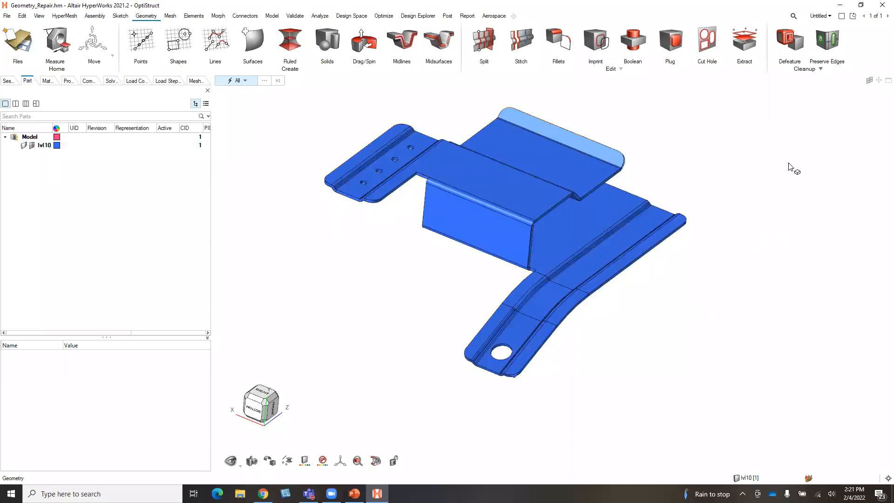
middle_click_drag(665, 154, 652, 151)
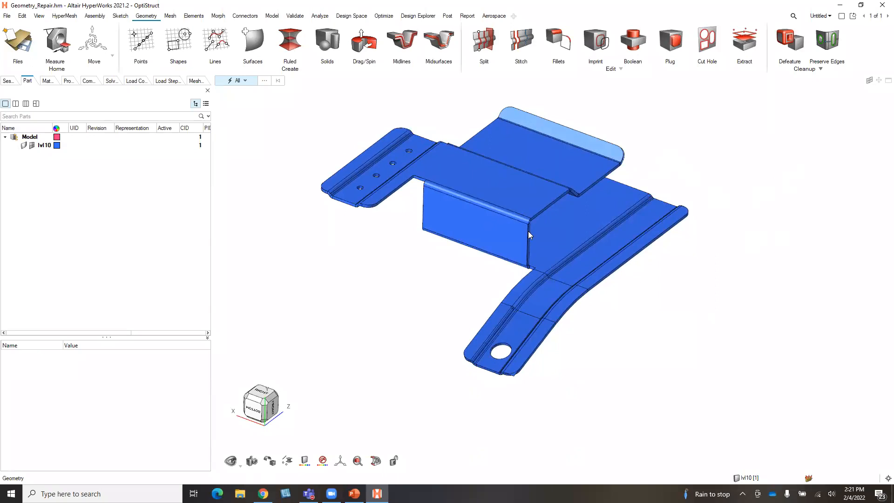
Color the bracket's geometry by Topology to show its edge connections
left_click(305, 461)
left_click(324, 383)
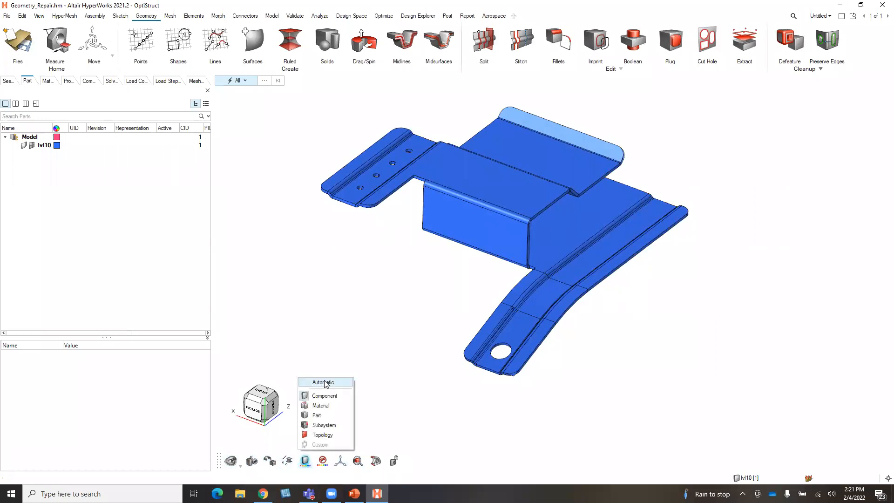
left_click(325, 435)
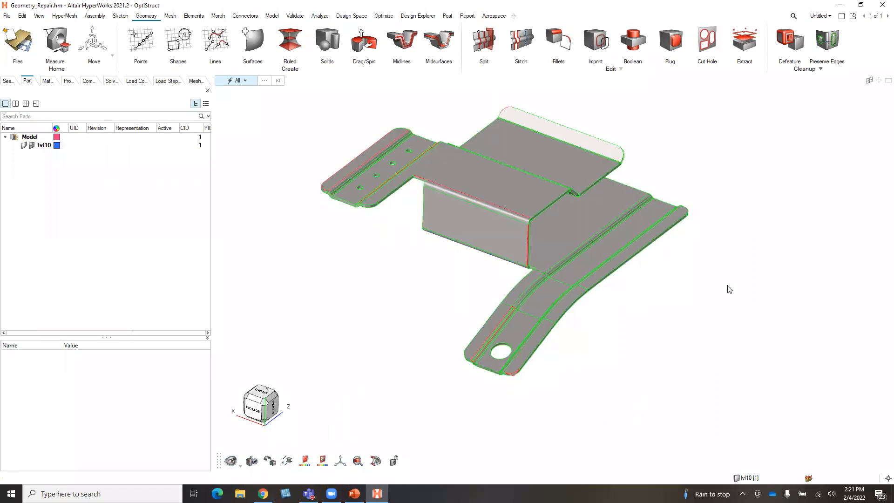
scroll(735, 335, "up", 1)
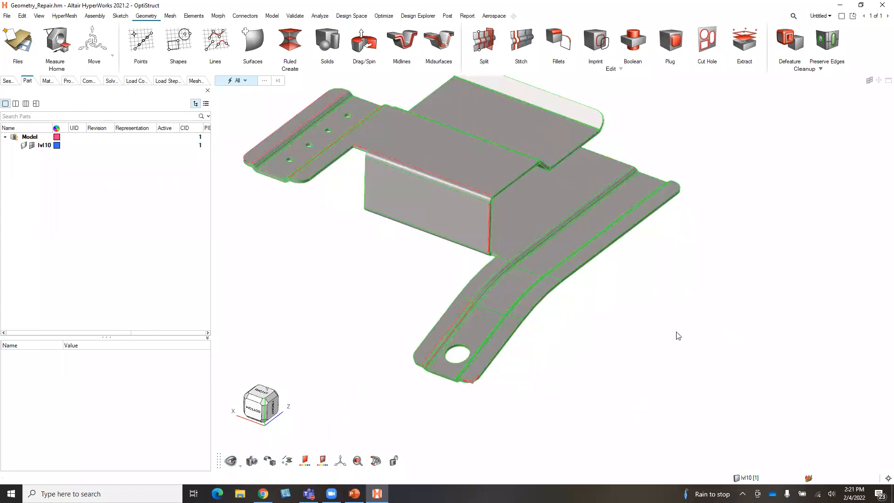
Switch to PowerPoint, read the edge color meanings on the HyperWorks Geometry Repair Tools slide, and return to HyperWorks
left_click(354, 494)
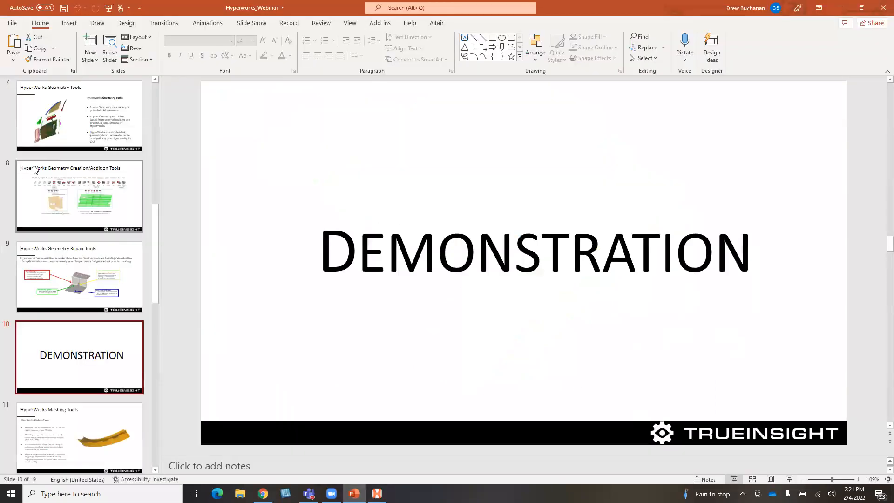
left_click(80, 252)
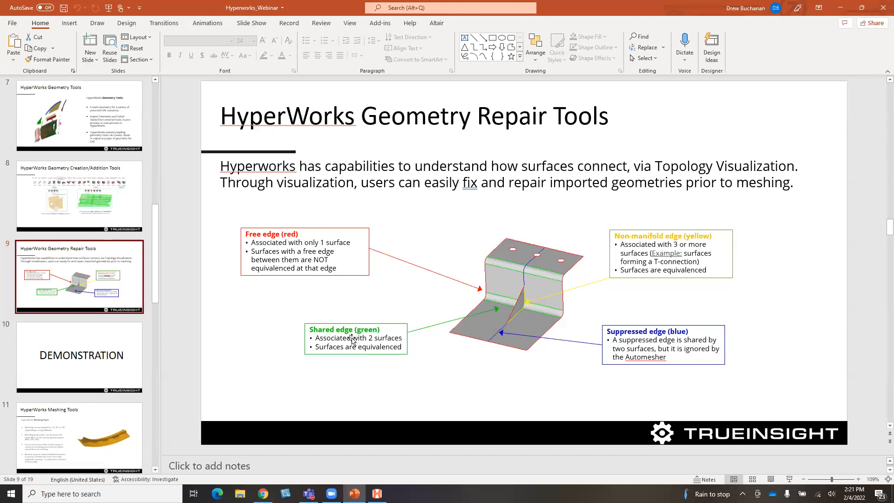
left_click(840, 8)
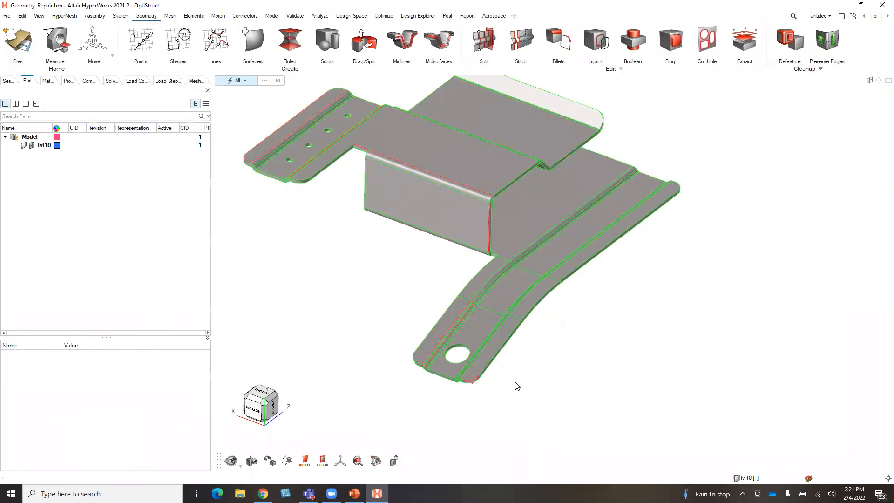
Examine the free edges at the hole end of the bracket arm, along the bead and around the overhanging corner
scroll(505, 391, "up", 5)
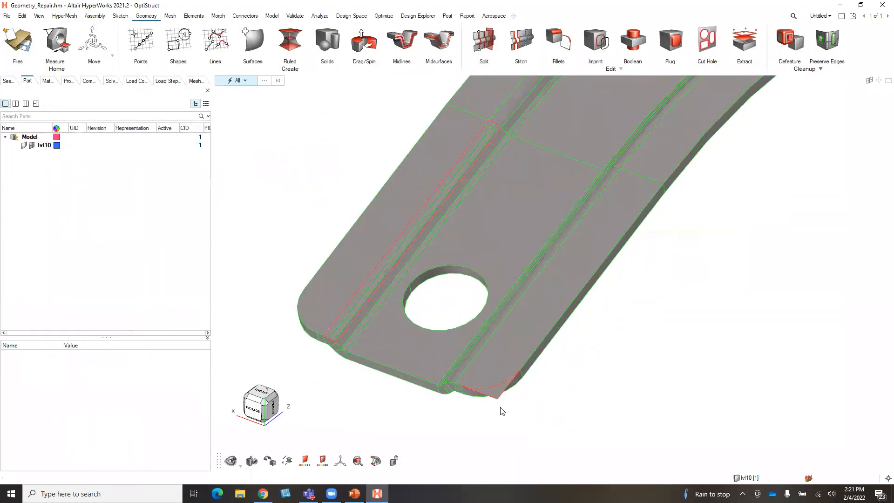
scroll(524, 394, "up", 4)
middle_click_drag(461, 368, 492, 345)
scroll(459, 370, "up", 4)
mouse_move(460, 371)
middle_mouse_down()
mouse_move(468, 389)
mouse_move(489, 379)
mouse_move(489, 371)
mouse_move(468, 372)
middle_mouse_up()
scroll(577, 356, "down", 7)
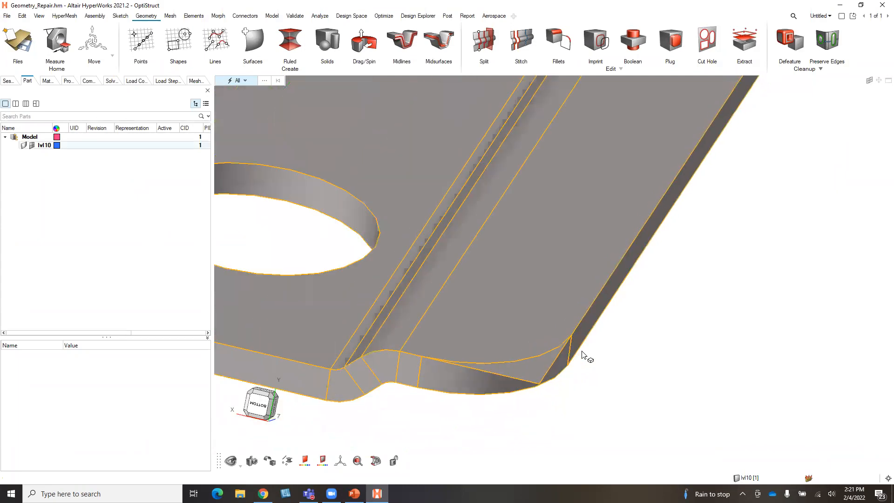
scroll(367, 303, "up", 4)
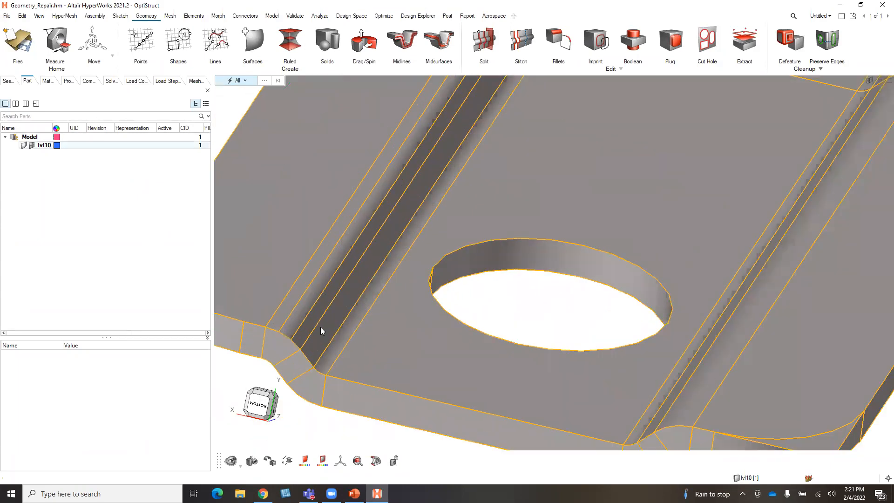
scroll(433, 337, "down", 3)
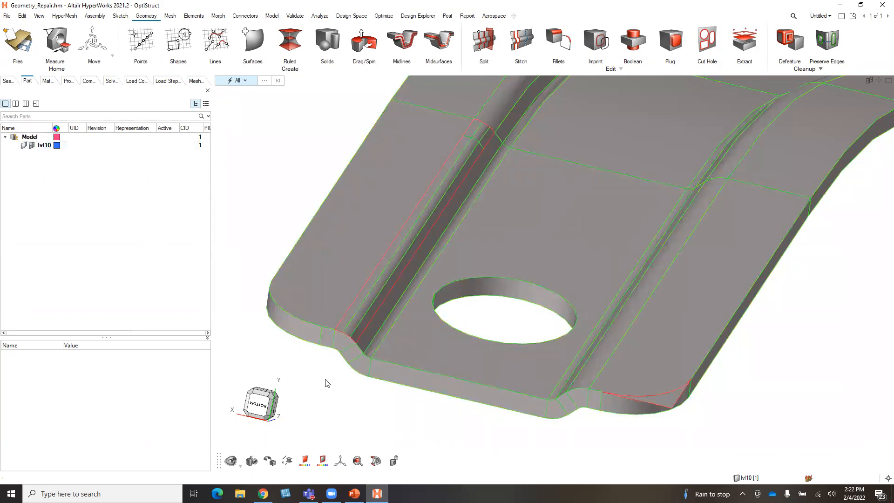
middle_click_drag(726, 326, 694, 364)
scroll(694, 364, "down", 3)
scroll(744, 368, "down", 3)
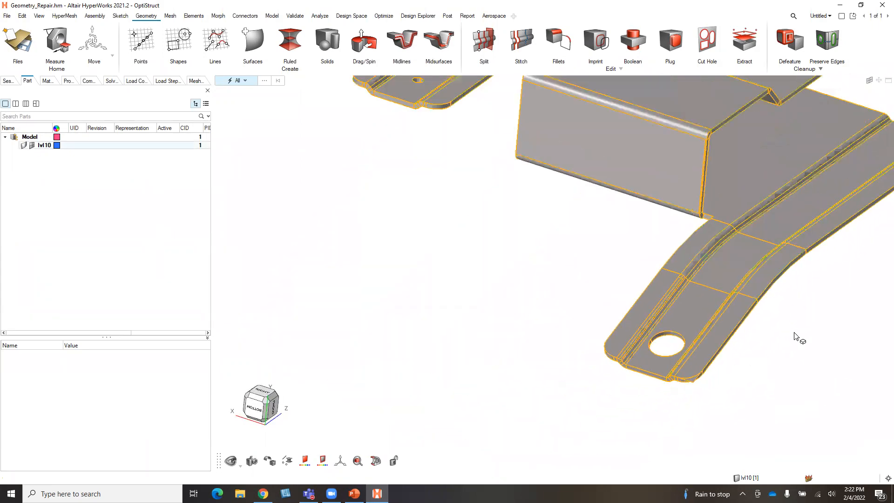
right_click_drag(810, 323, 723, 323)
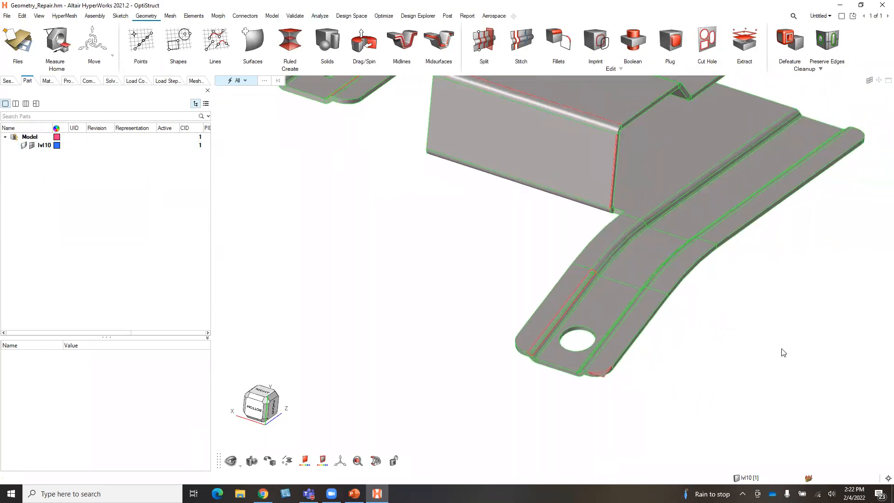
scroll(702, 350, "up", 2)
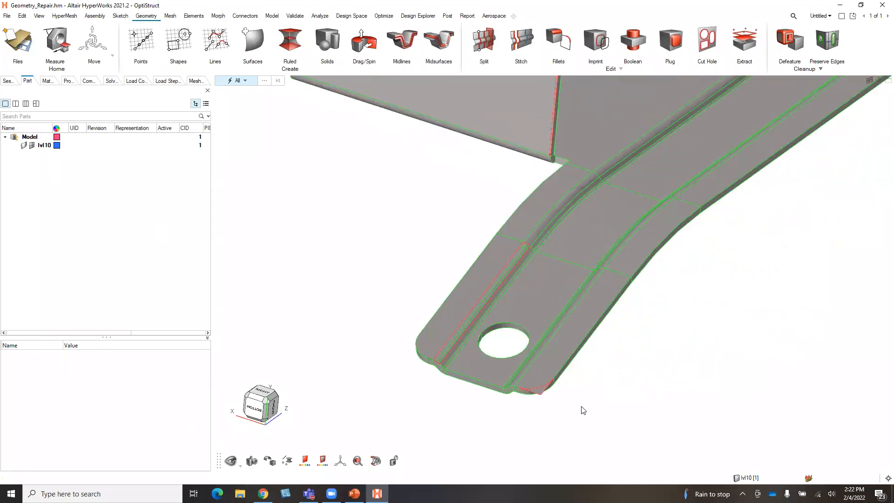
scroll(567, 401, "up", 1)
middle_click_drag(663, 331, 670, 330)
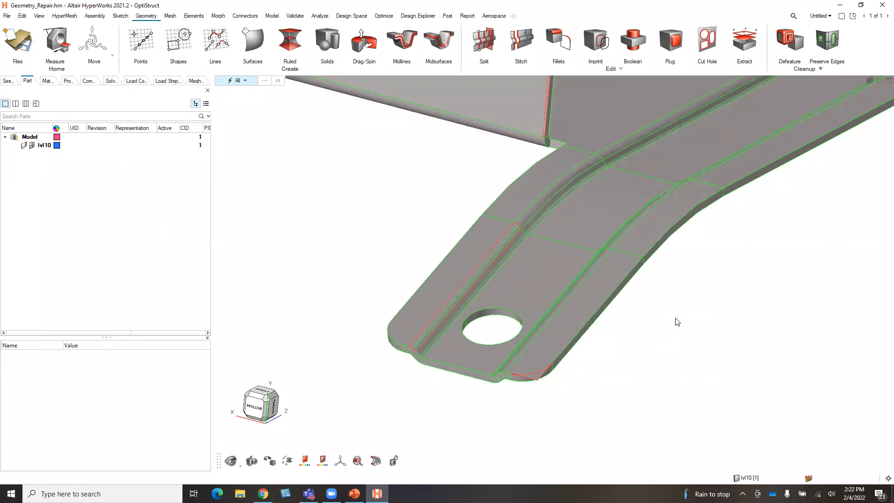
Split the flat outer surface at the arm's hole end by lines, using the curved free edge at its corner as the tool
left_click(543, 381)
scroll(538, 378, "up", 4)
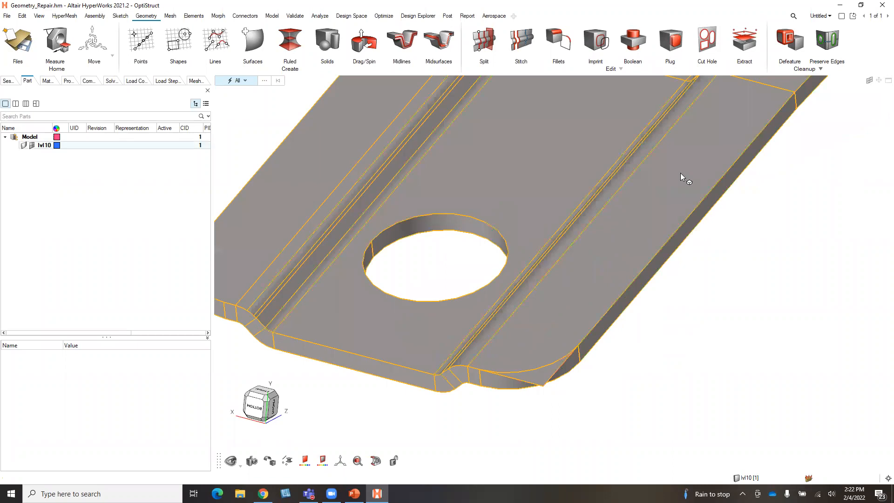
left_click(481, 43)
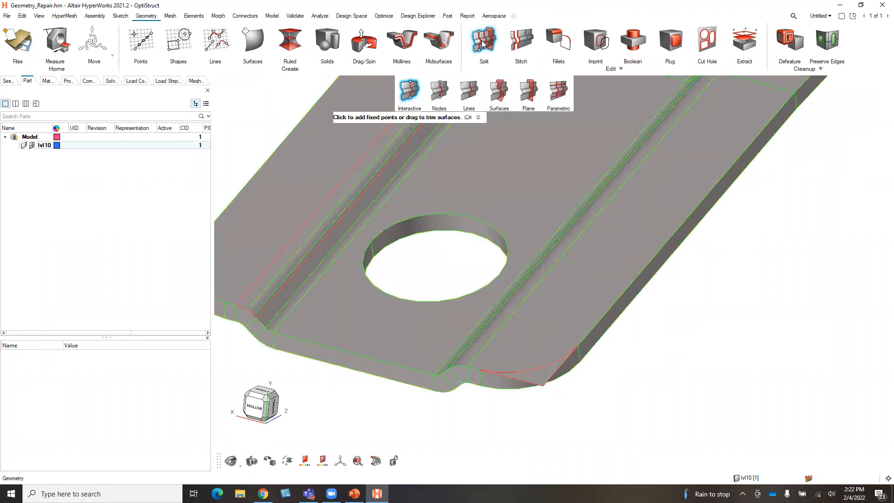
left_click(471, 93)
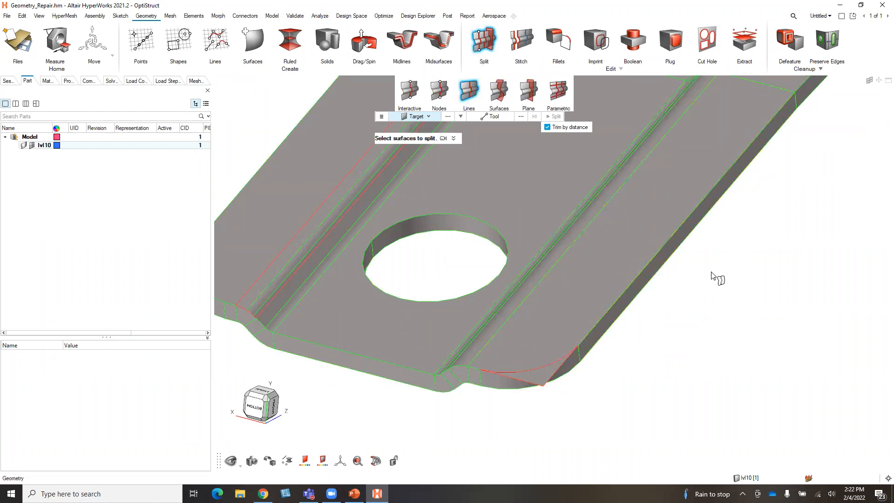
left_click(598, 293)
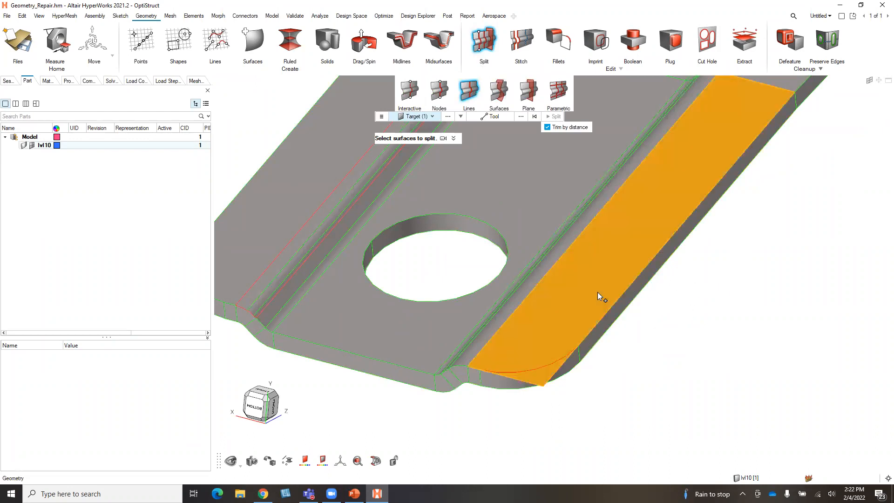
scroll(658, 238, "down", 1)
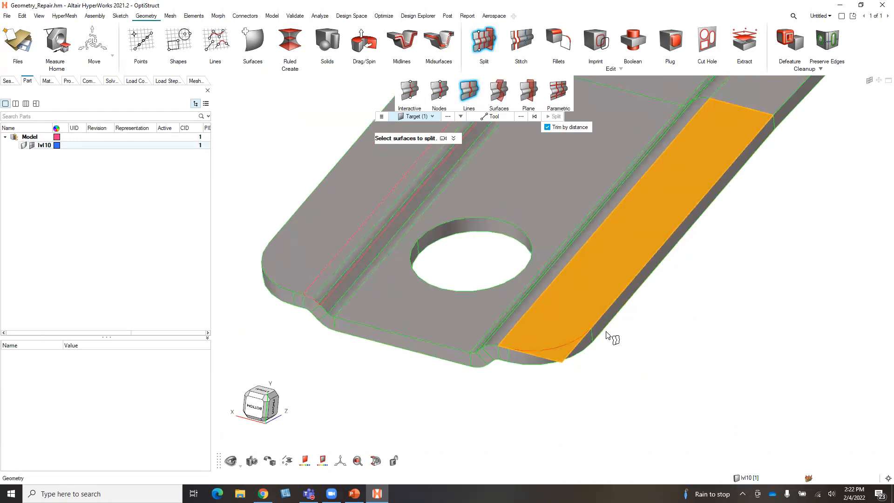
left_click(491, 118)
left_click(555, 350)
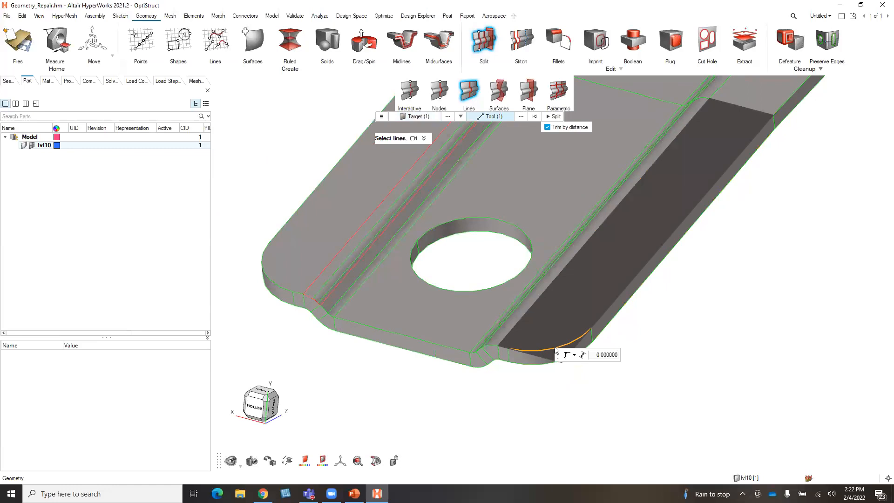
left_click(555, 117)
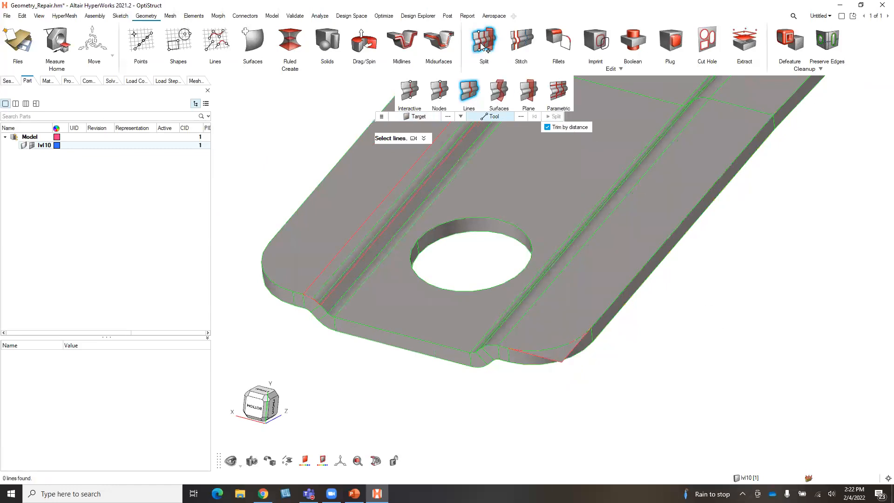
key("Escape")
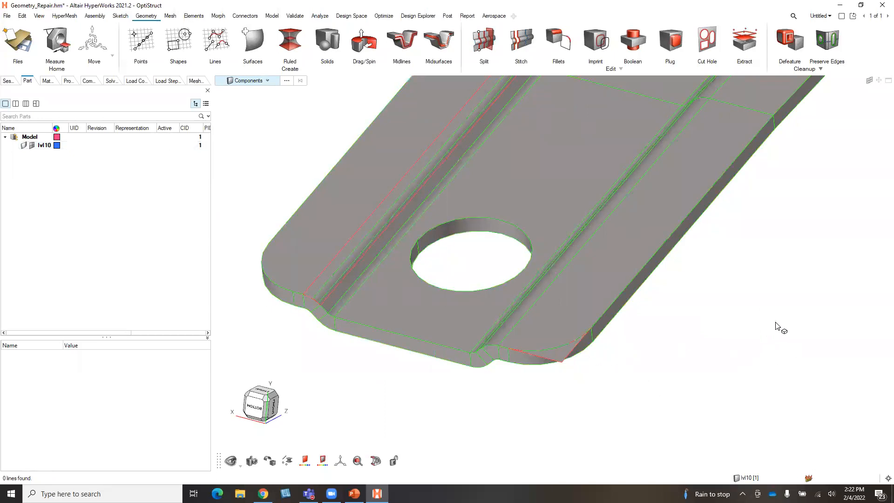
Delete the leftover triangular surface that overhangs the rounded corner of the arm
scroll(777, 325, "down", 1)
left_click(263, 83)
left_click(239, 138)
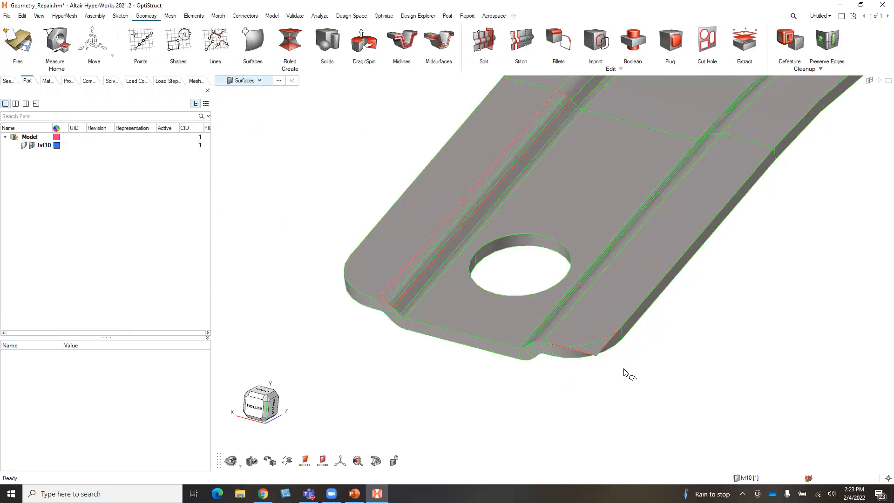
left_click(598, 354)
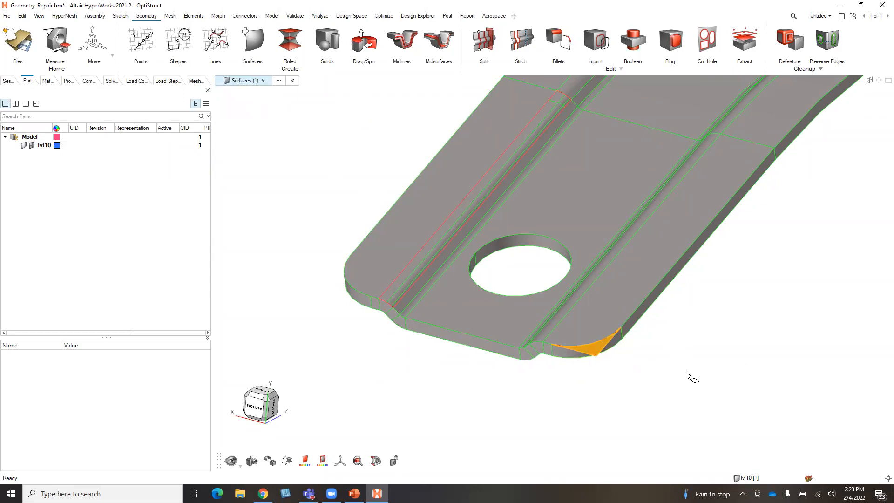
scroll(688, 365, "up", 3)
scroll(674, 350, "up", 2)
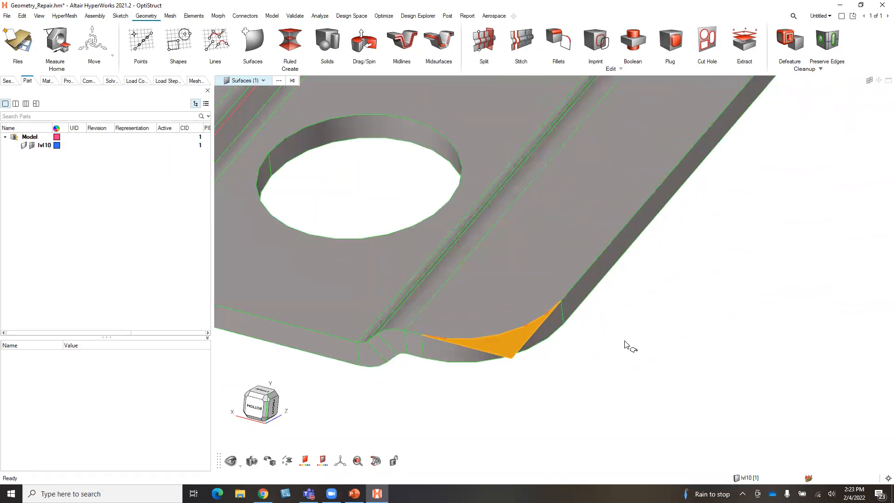
key("Delete")
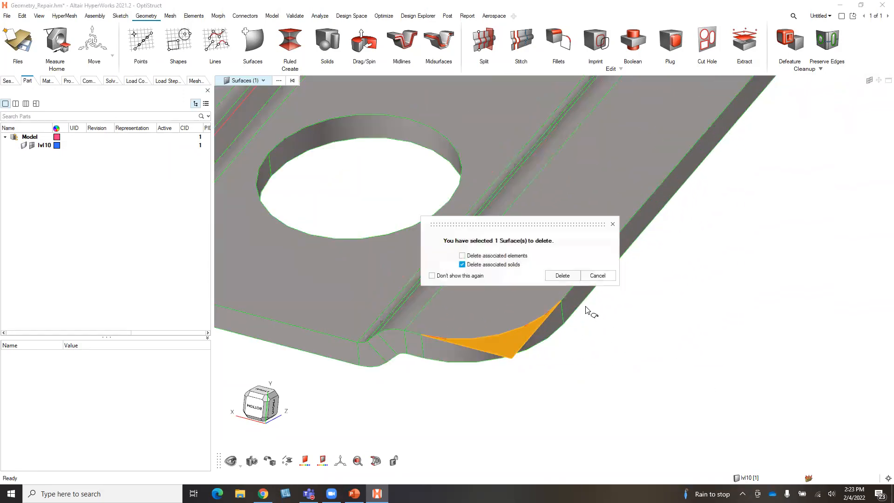
left_click(562, 275)
key("f")
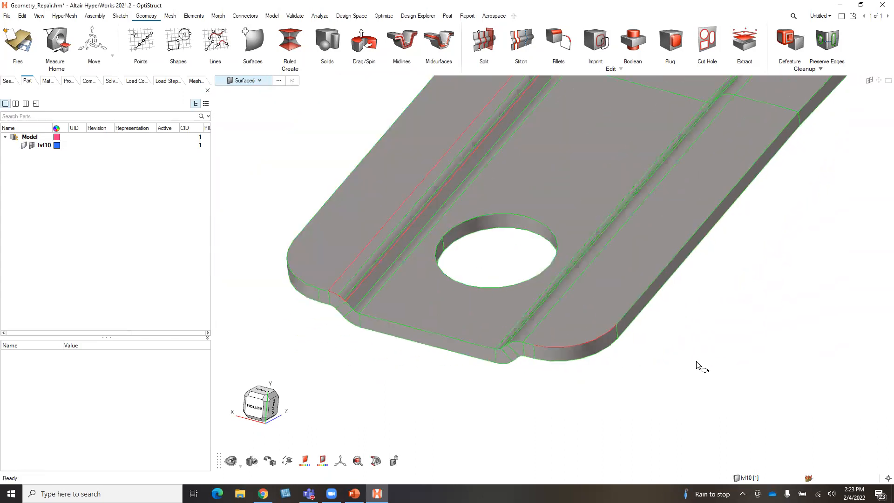
Stitch the curved free edge at the arm's rounded corner to connect the top surface with the side surface
scroll(702, 367, "down", 2)
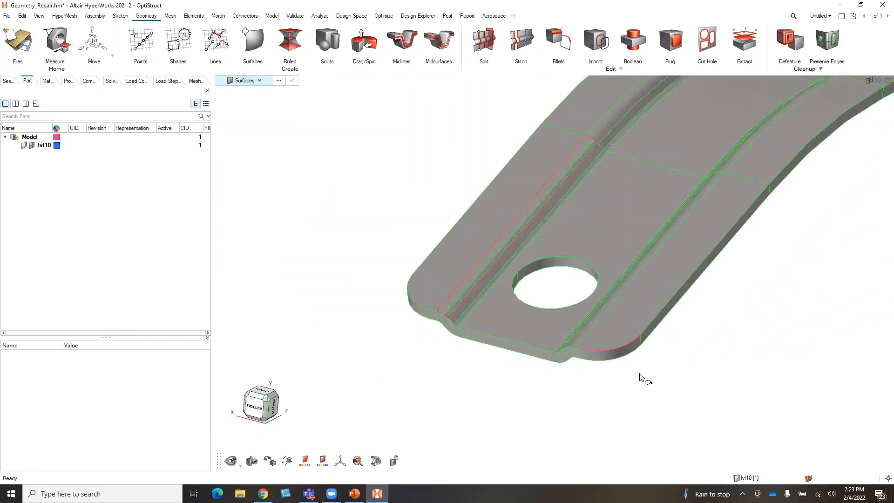
scroll(640, 377, "up", 5)
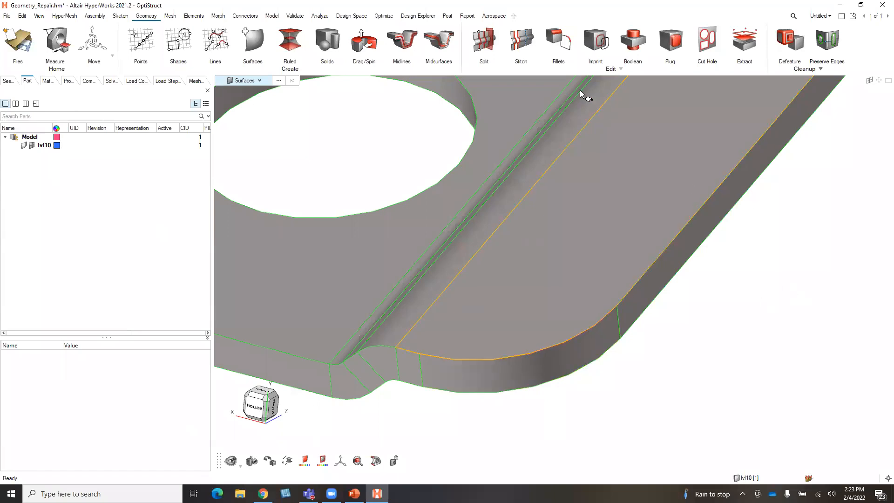
left_click(520, 43)
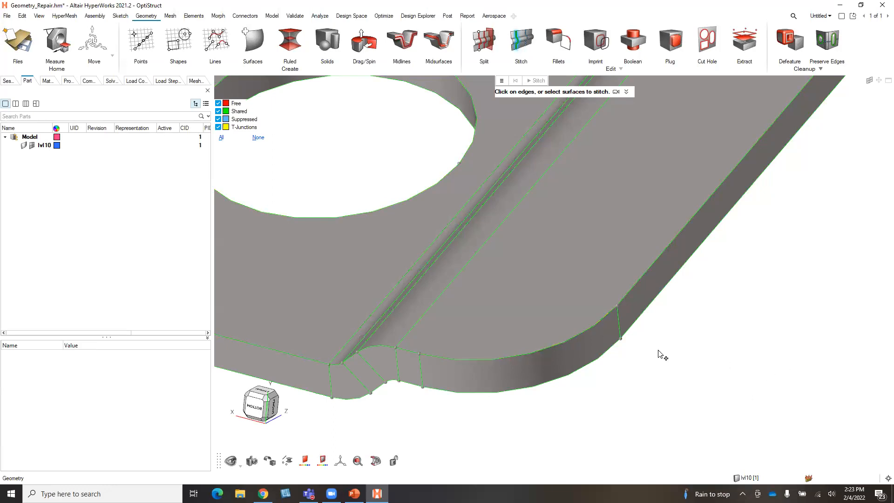
scroll(651, 339, "down", 5)
scroll(641, 315, "up", 3)
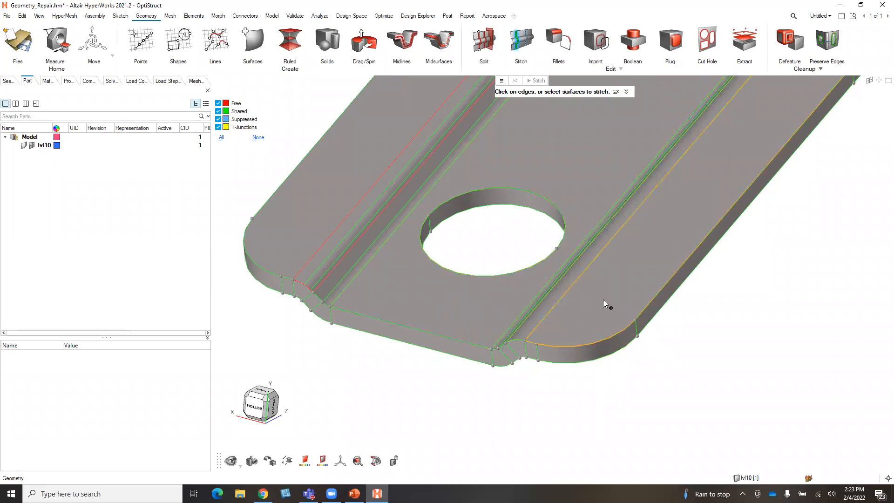
Display only the Free edges and examine where they lie across the whole bracket
scroll(602, 300, "down", 3)
scroll(728, 224, "down", 2)
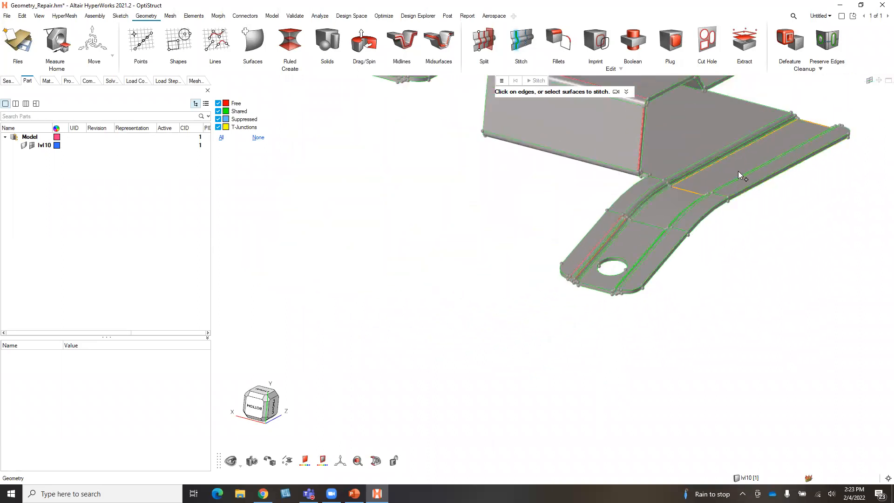
scroll(806, 96, "up", 2)
right_click_drag(697, 127, 702, 148)
scroll(708, 172, "down", 4)
mouse_move(263, 105)
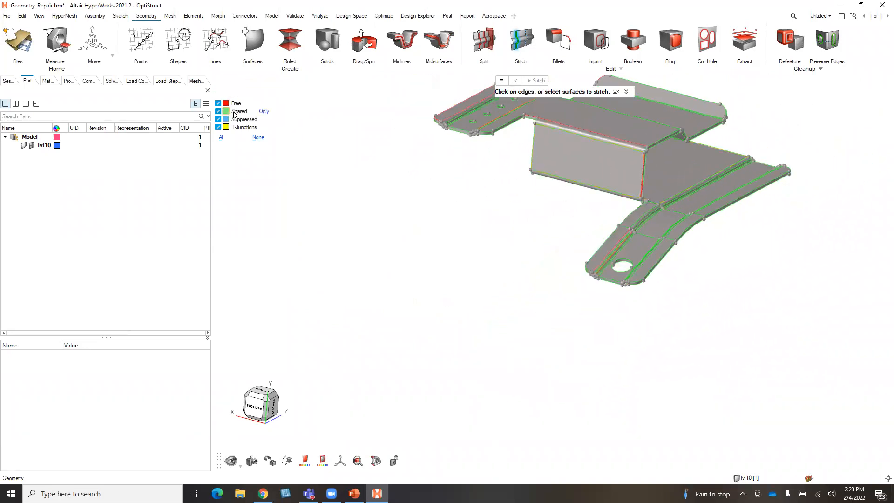
left_click(263, 105)
right_click_drag(730, 194, 783, 160)
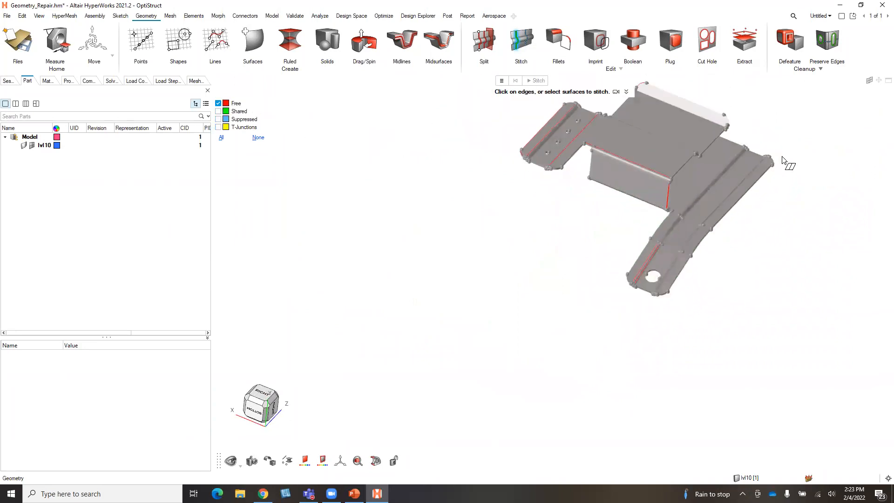
scroll(779, 149, "up", 2)
middle_click_drag(763, 203, 742, 187)
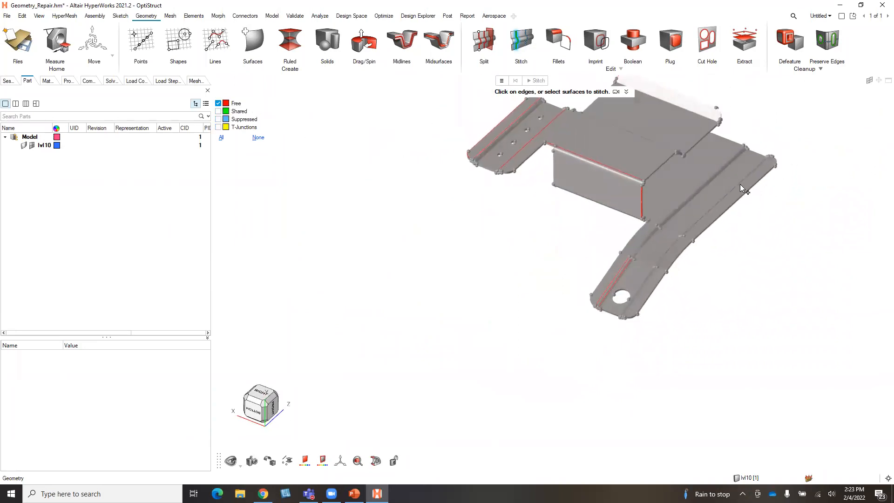
scroll(740, 184, "down", 3)
scroll(766, 141, "up", 3)
right_click_drag(762, 147, 688, 192)
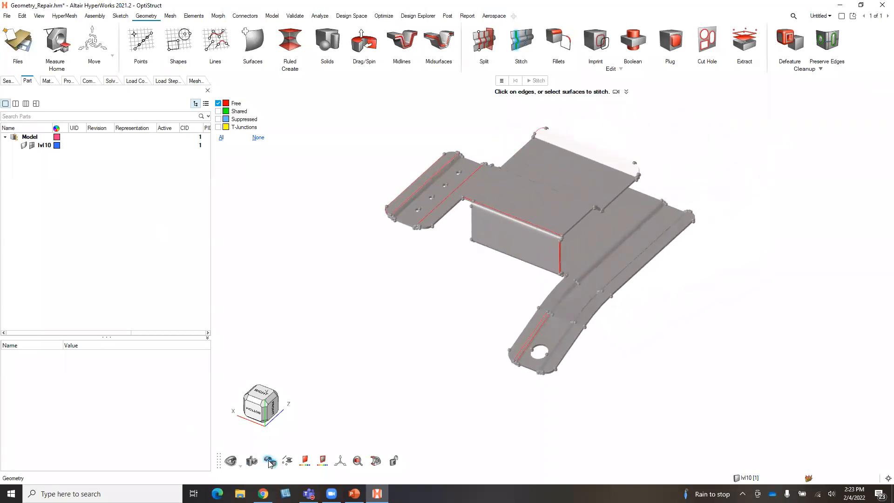
View the free edges in wireframe geometry without surface lines and return the bracket to shaded geometry
mouse_move(270, 462)
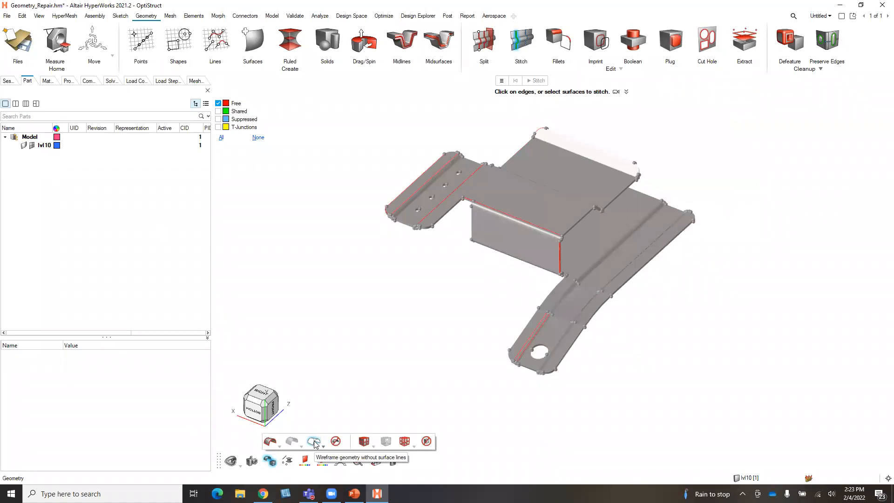
left_click(314, 442)
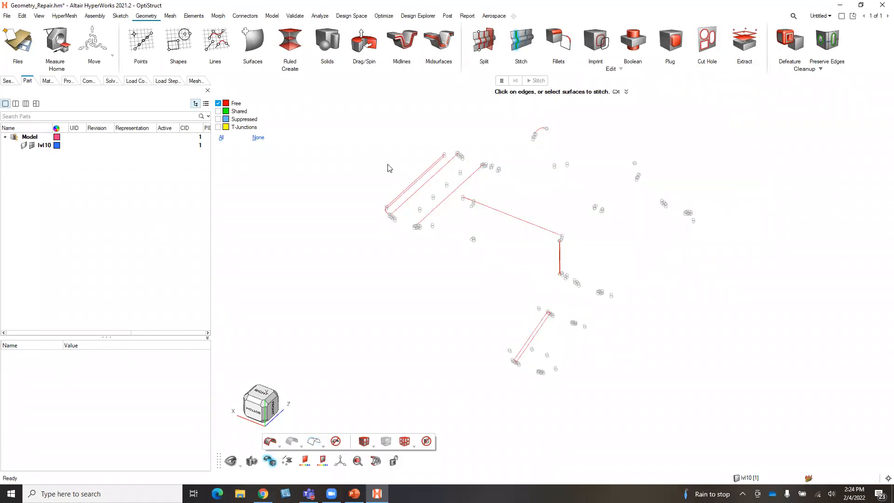
left_click(270, 442)
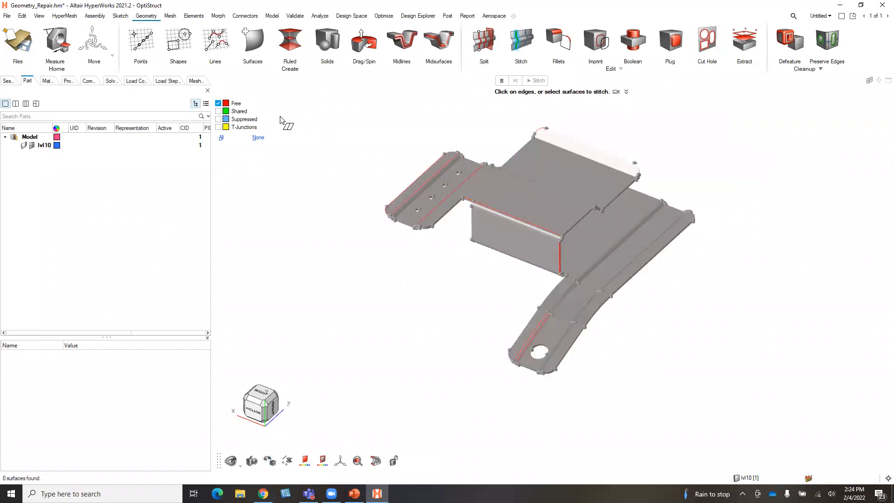
Show all edge types again and exit the Stitch tool
left_click(221, 138)
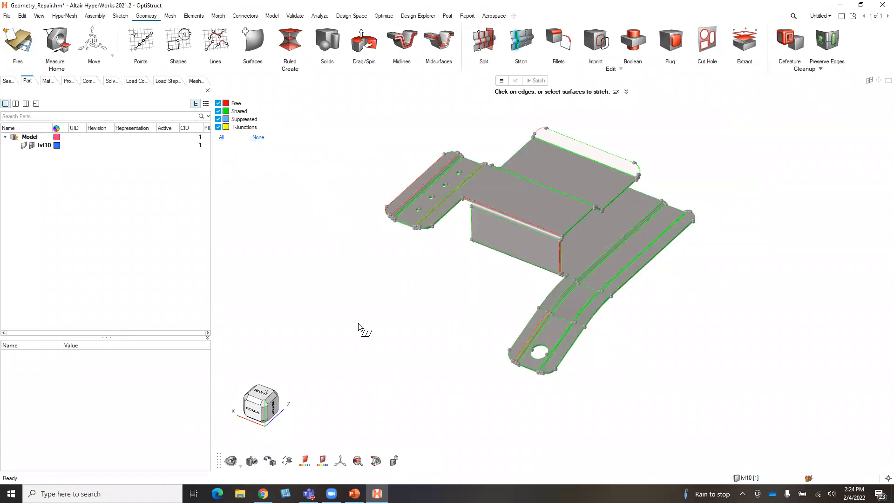
left_click(520, 46)
scroll(531, 354, "up", 3)
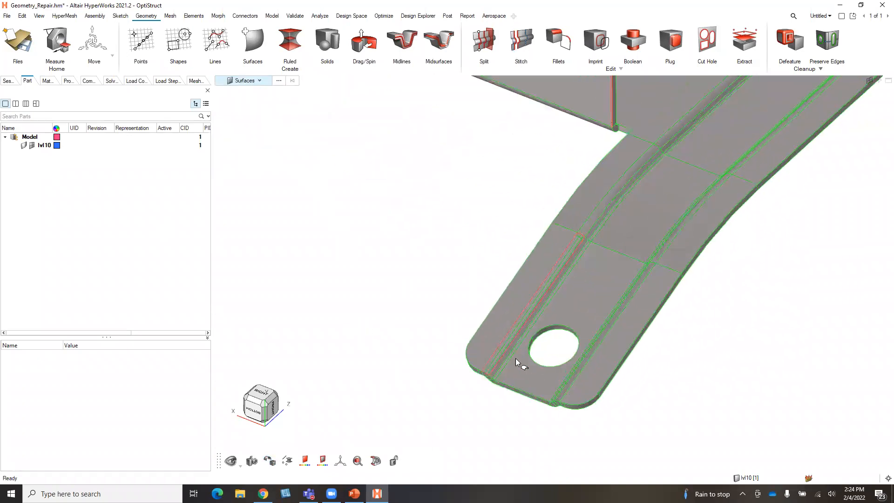
Patch the narrow gap between the free edges along the rib at the arm's end beside the hole
scroll(515, 359, "up", 5)
scroll(568, 375, "down", 7)
scroll(609, 412, "up", 4)
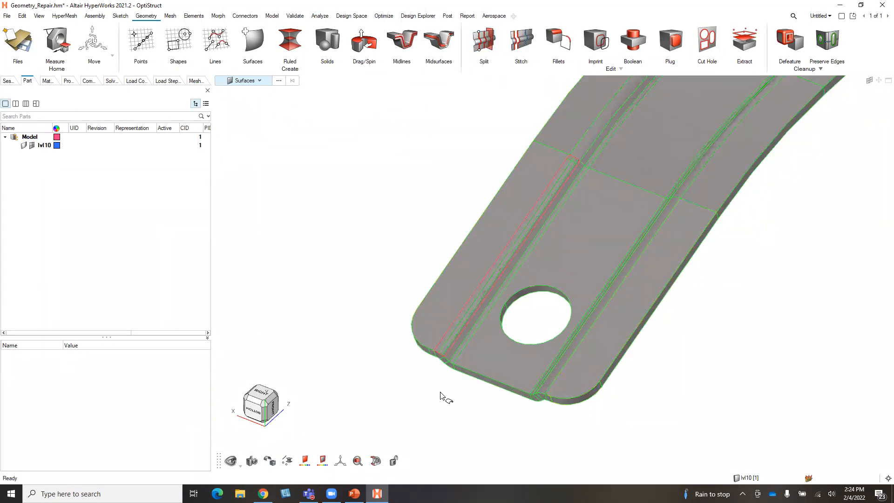
scroll(447, 328, "up", 2)
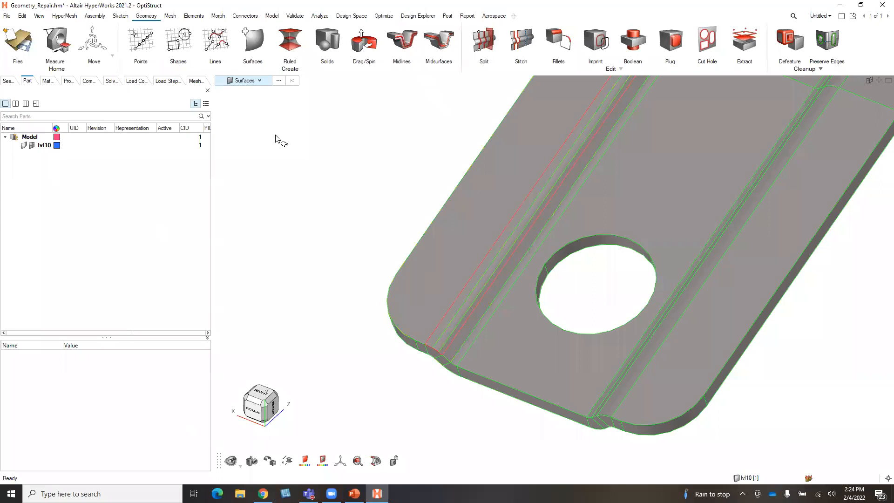
left_click(260, 51)
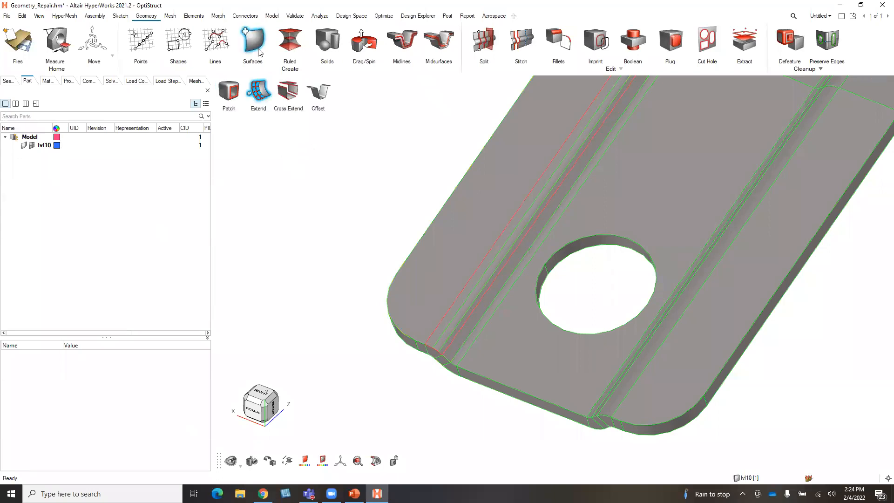
left_click(229, 91)
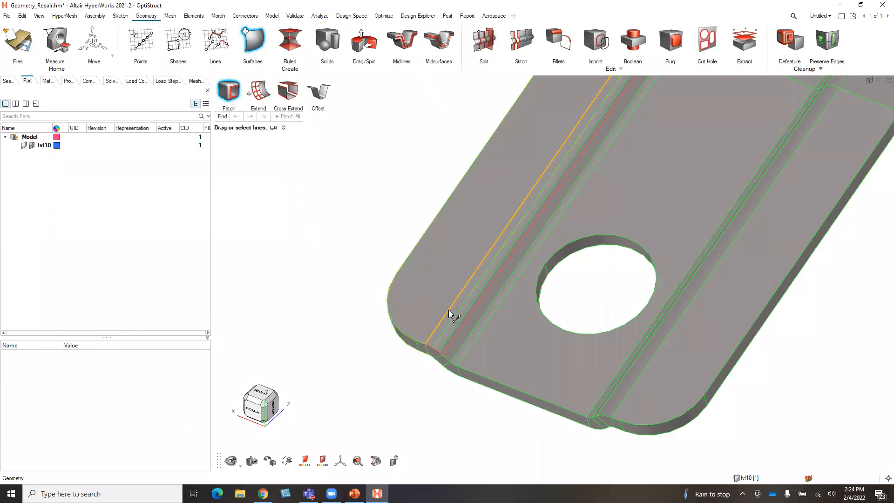
left_click_drag(447, 311, 461, 328)
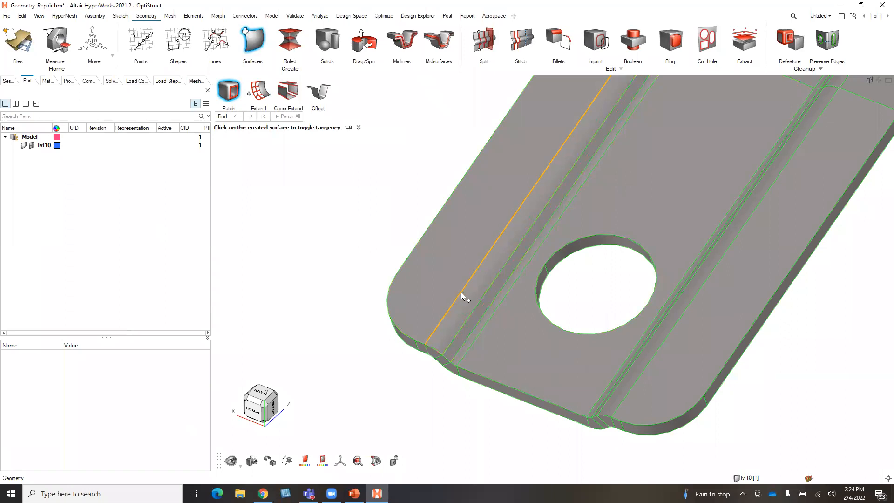
scroll(460, 306, "down", 5)
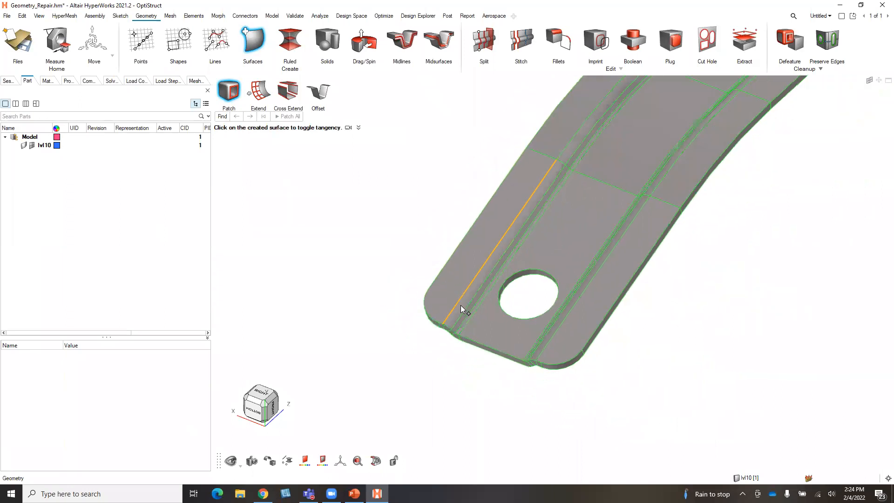
Extend the box side panel's free vertical edge to close the thin gap at its corner with the adjoining surface
scroll(540, 138, "up", 8)
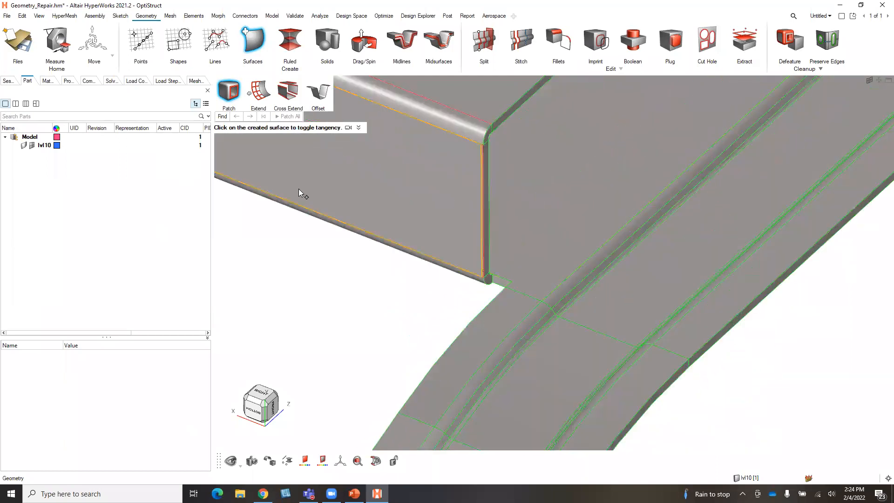
left_click(259, 91)
scroll(493, 163, "up", 6)
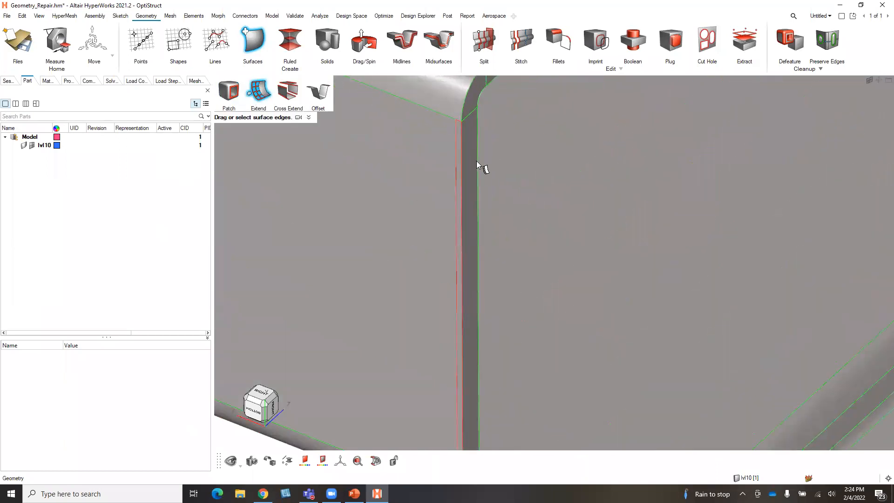
mouse_move(525, 170)
middle_mouse_down()
mouse_move(533, 180)
mouse_move(504, 173)
mouse_move(462, 130)
middle_mouse_up()
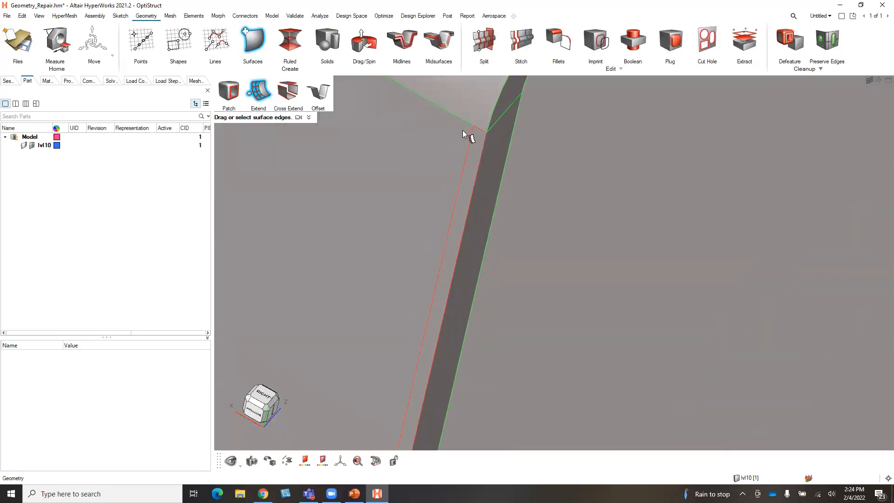
mouse_move(488, 159)
middle_mouse_down()
mouse_move(517, 168)
mouse_move(488, 160)
middle_mouse_up()
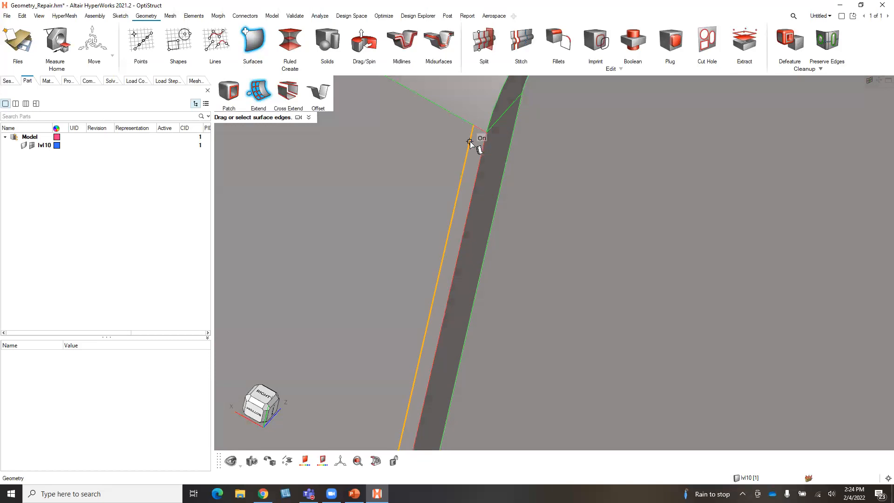
left_click(476, 144)
left_click_drag(483, 149, 487, 154)
scroll(494, 192, "down", 3)
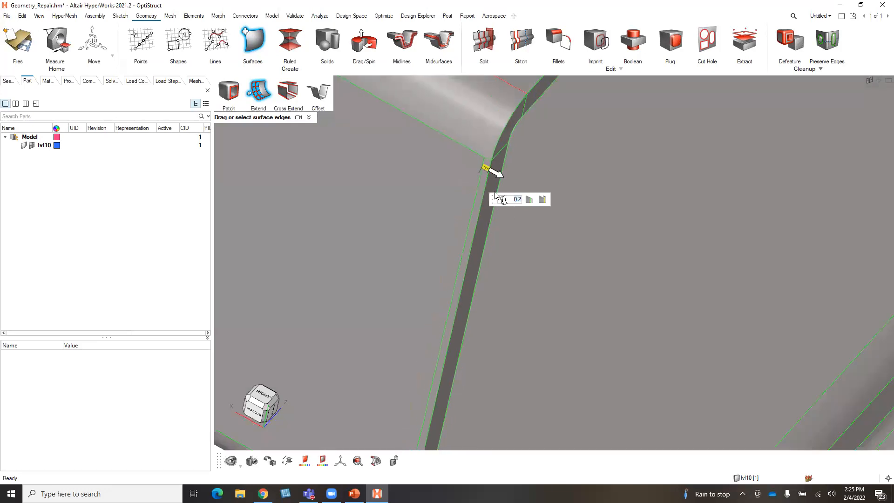
Examine the whole bracket for remaining free edges
scroll(494, 195, "down", 1)
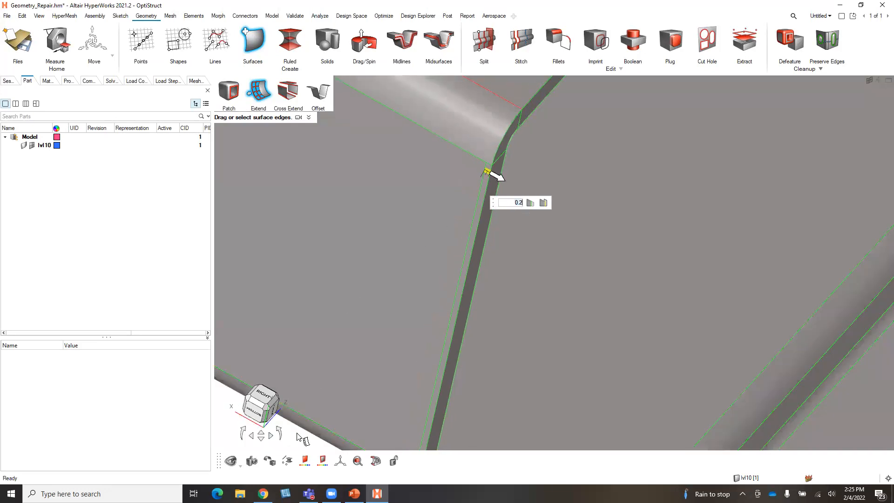
scroll(545, 177, "down", 3)
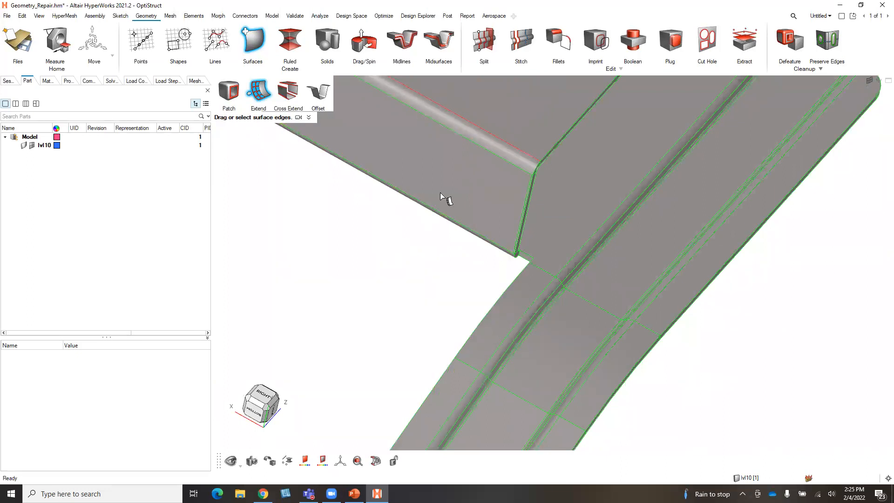
scroll(528, 238, "down", 2)
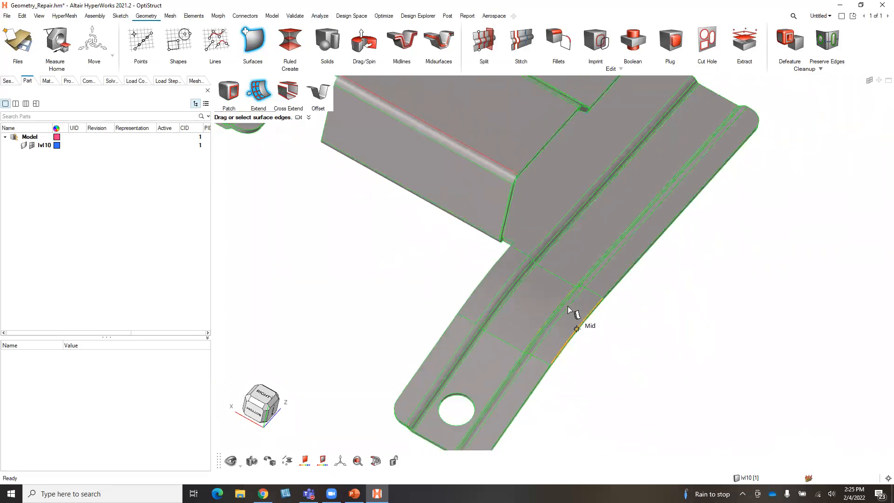
middle_click_drag(589, 270, 611, 240)
right_click_drag(611, 240, 608, 242)
mouse_move(620, 289)
right_mouse_down()
mouse_move(630, 279)
mouse_move(623, 285)
mouse_move(620, 272)
right_mouse_up()
scroll(601, 259, "down", 5)
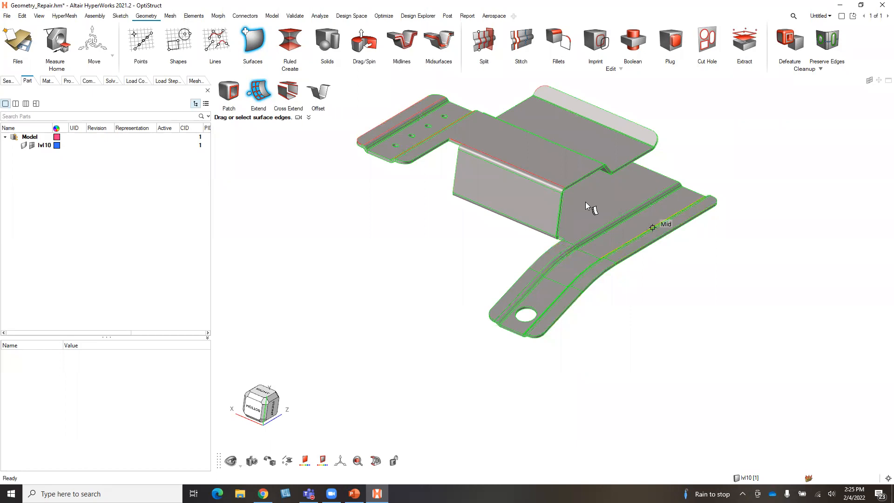
Switch to PowerPoint, start the slide show full screen and advance to the HyperWorks Meshing Tools slide
left_click(354, 494)
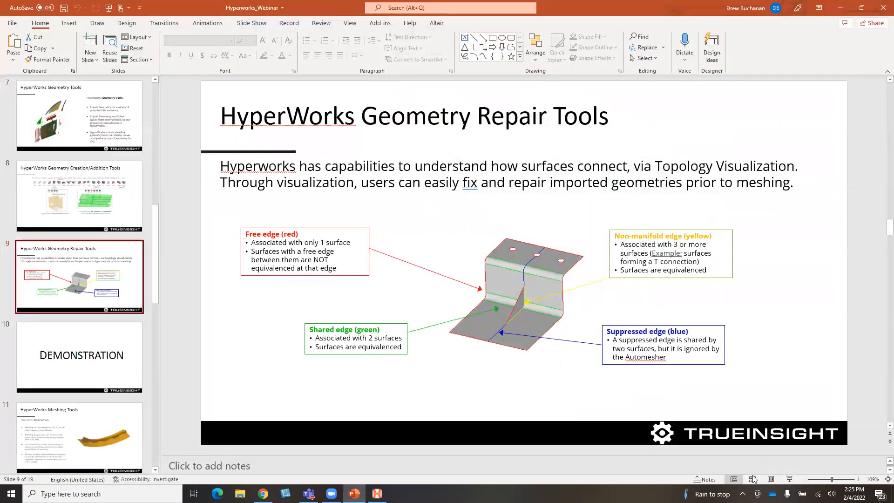
left_click(790, 479)
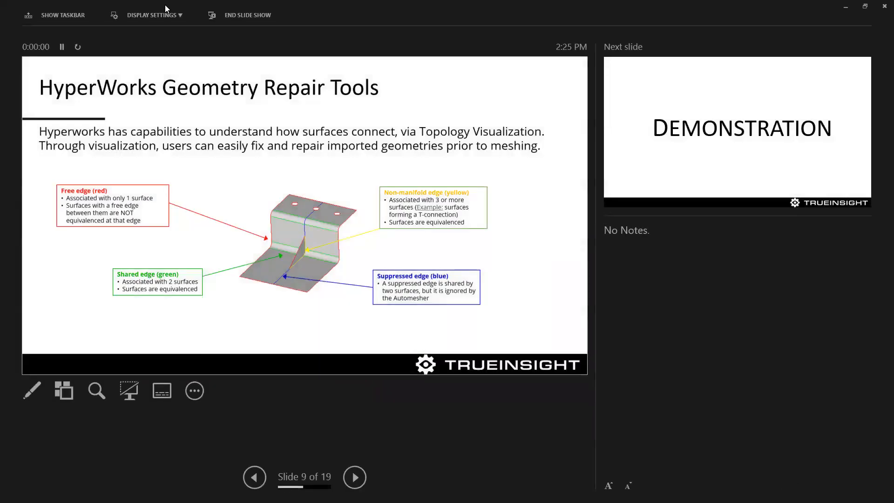
left_click(146, 15)
left_click(156, 37)
left_click(555, 211)
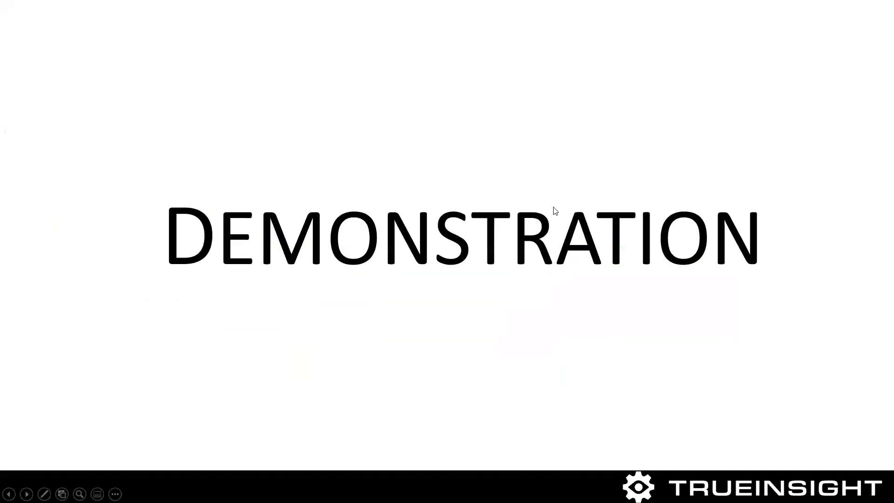
left_click(554, 209)
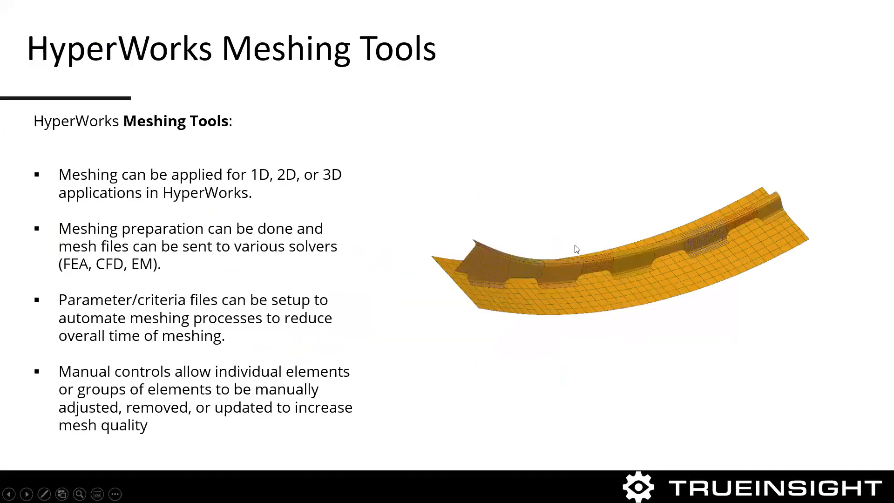
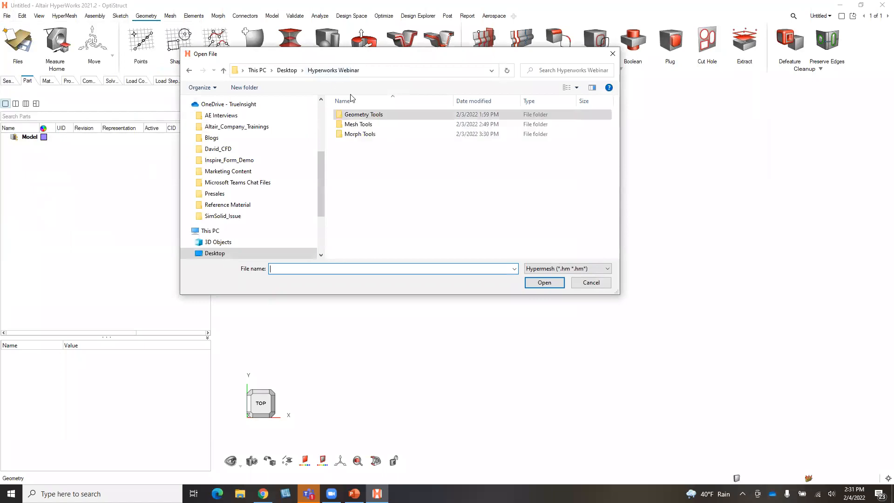
Open Practice_bm.hm from the Automatic Meshing folder inside Mesh Tools
left_click(374, 125)
double_click(374, 127)
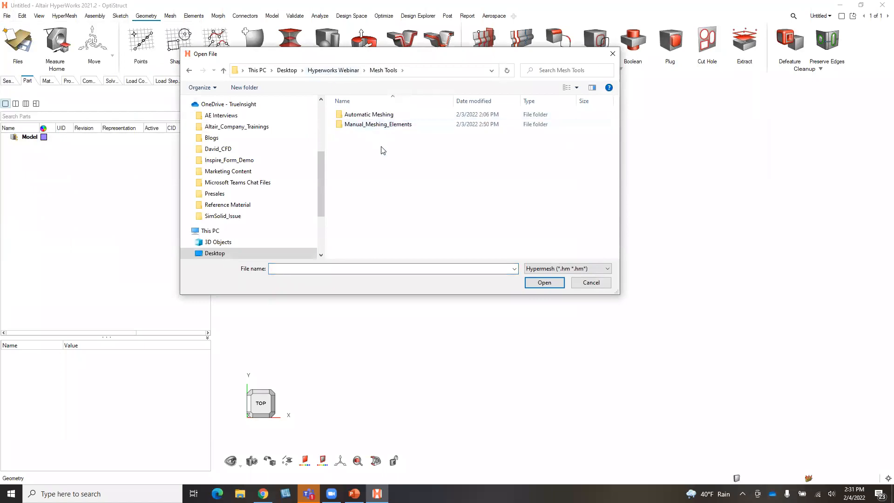
double_click(379, 115)
double_click(379, 115)
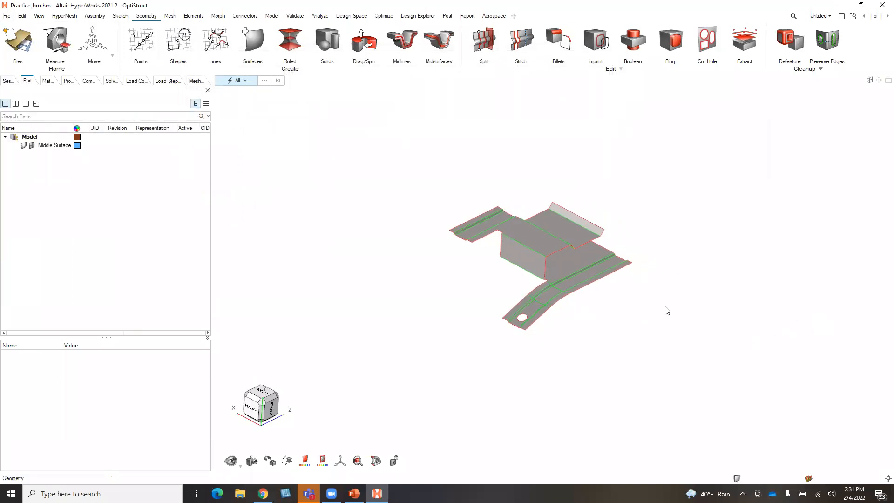
Set the geometry color mode of the mid-surface bracket to Automatic
scroll(566, 296, "up", 3)
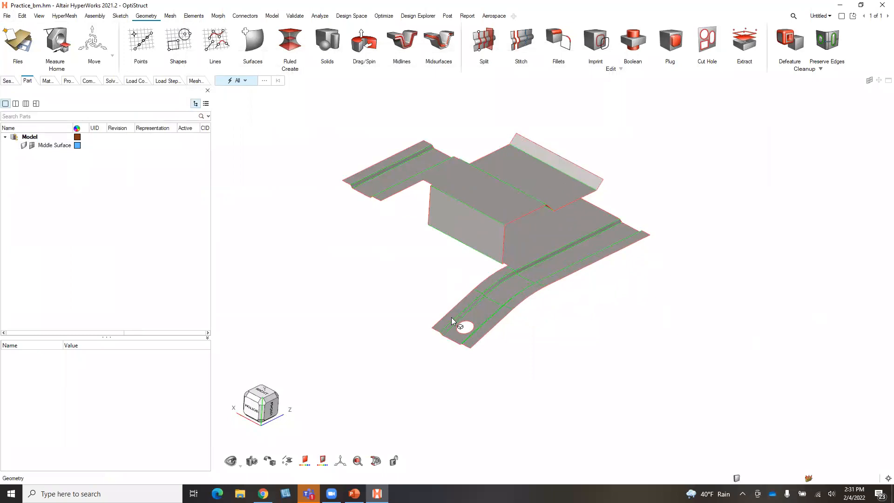
scroll(461, 326, "up", 3)
scroll(638, 326, "down", 2)
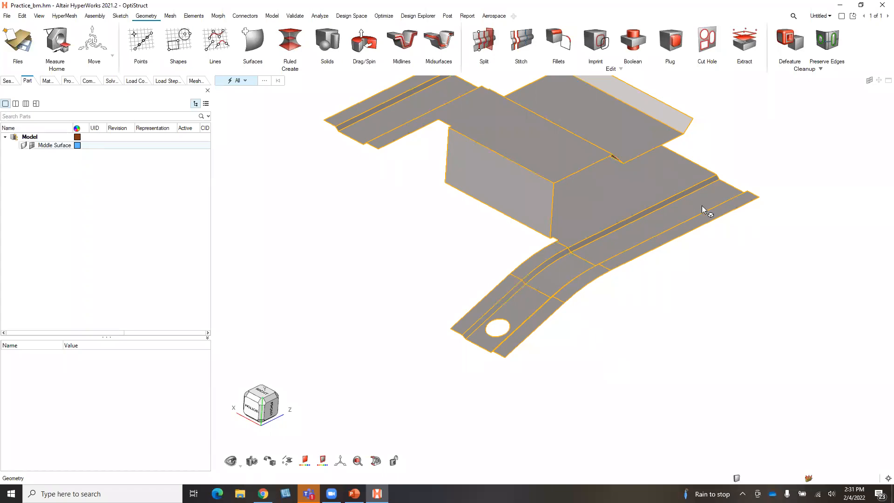
scroll(702, 209, "down", 3)
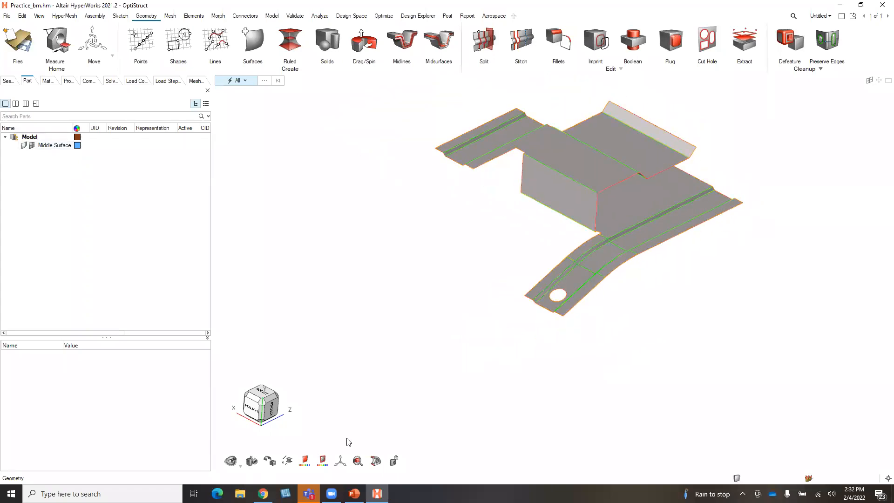
left_click(305, 460)
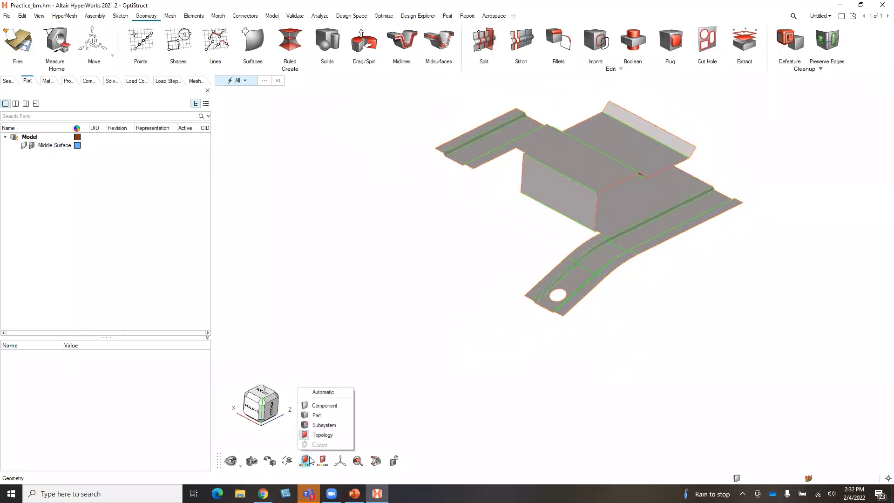
left_click(329, 396)
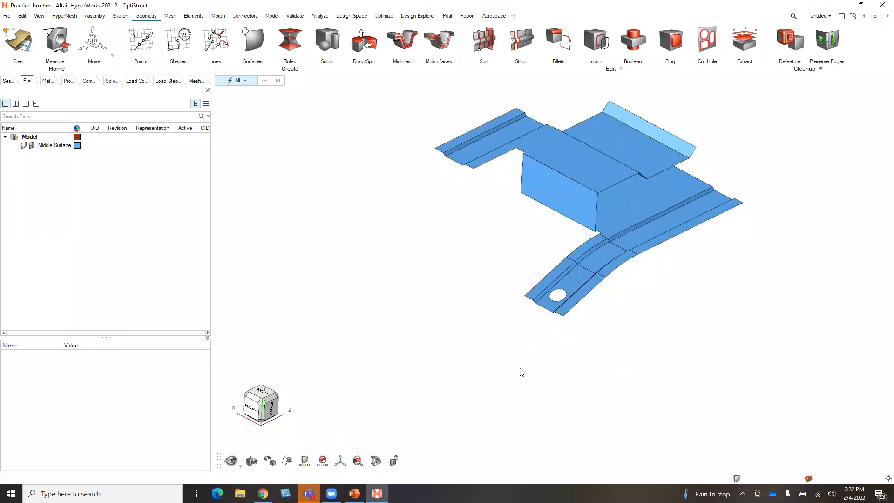
scroll(654, 325, "down", 2)
right_click_drag(740, 246, 674, 244)
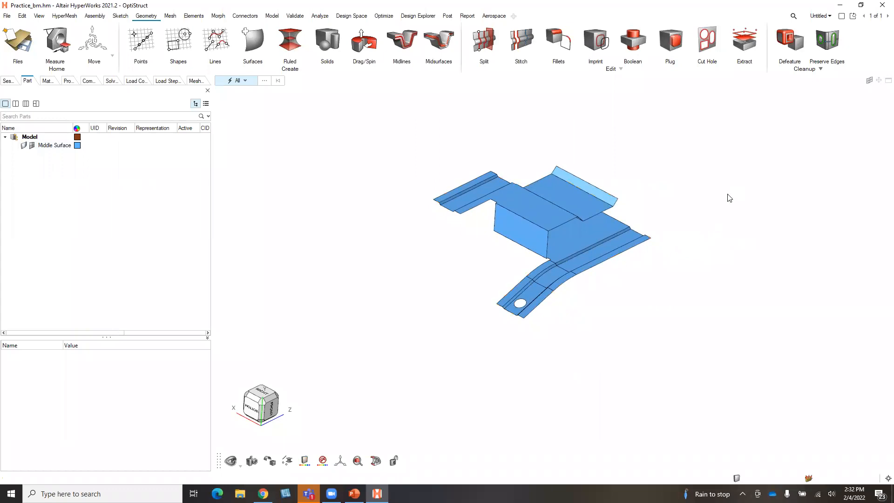
Start the BatchMesher tool for 2D meshing the mid-surface bracket
left_click(169, 16)
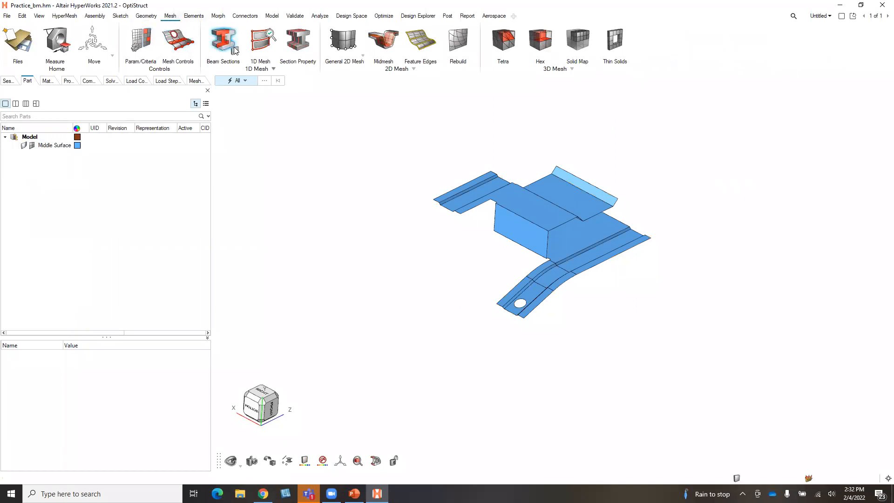
left_click(364, 55)
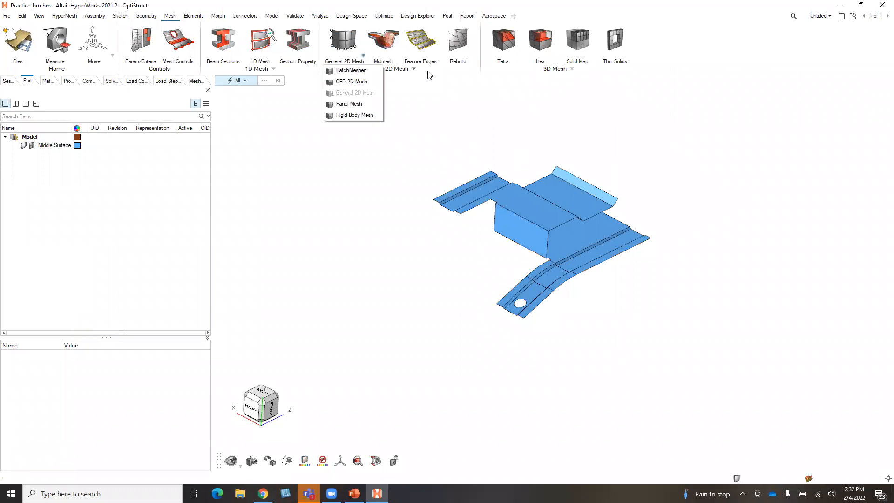
left_click(470, 97)
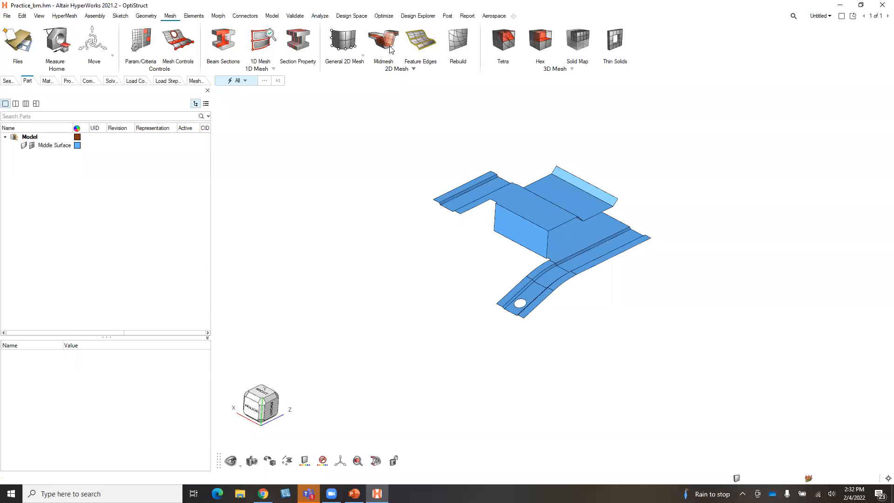
left_click(364, 57)
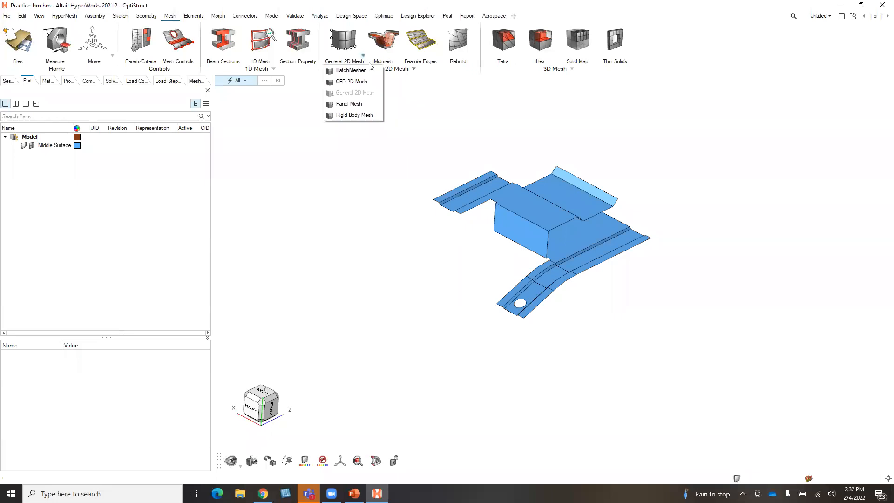
left_click(463, 116)
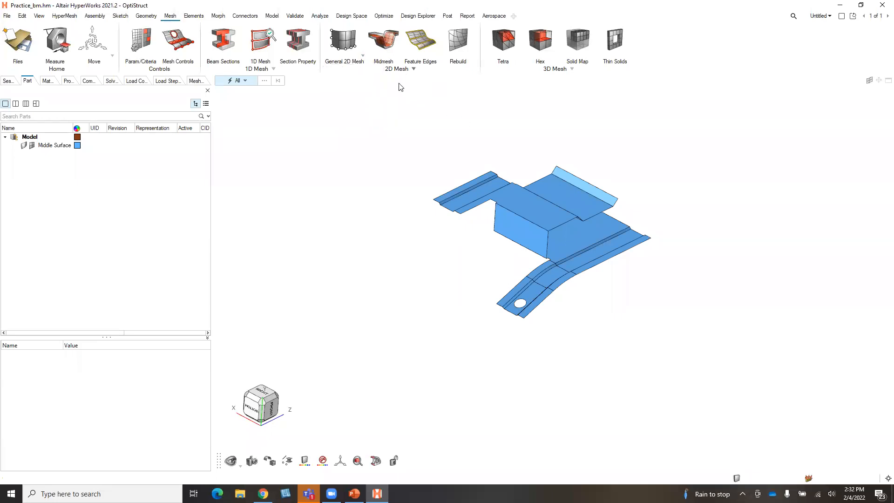
left_click(363, 56)
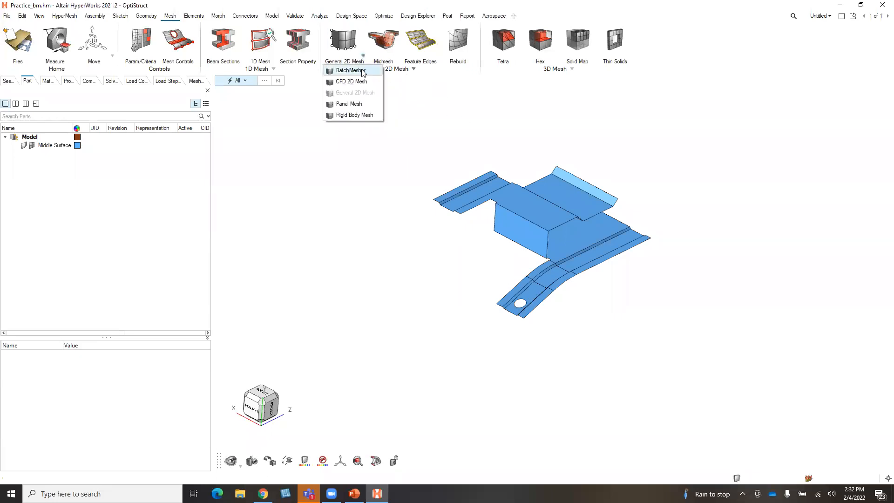
left_click(334, 71)
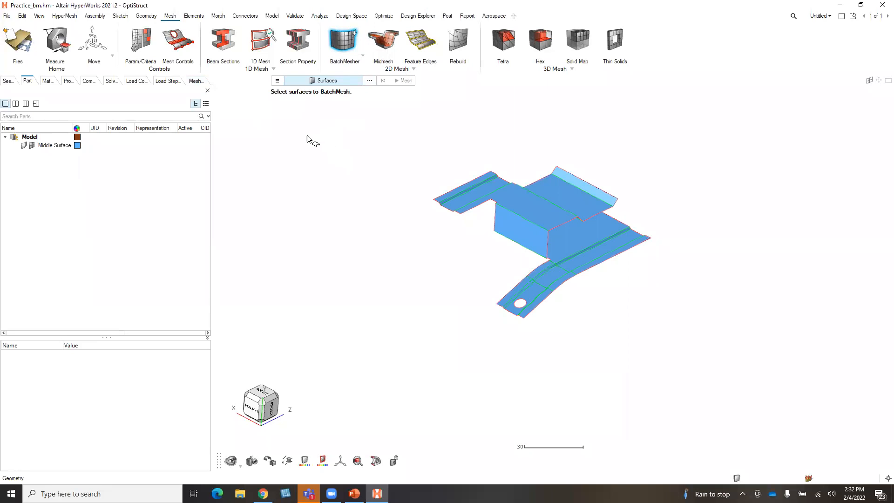
Open the mesh parameters for crash_5mm.param and set the target element size to 2.5
left_click(139, 50)
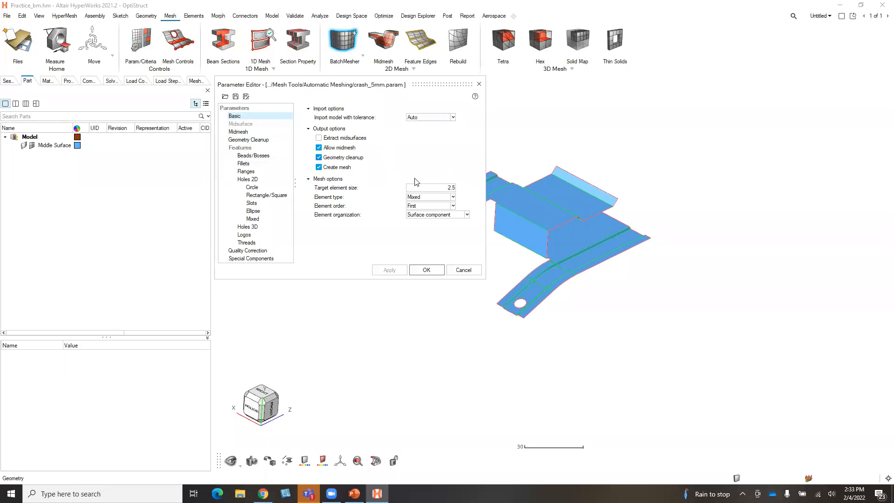
left_click(452, 198)
left_click(454, 197)
left_click(178, 101)
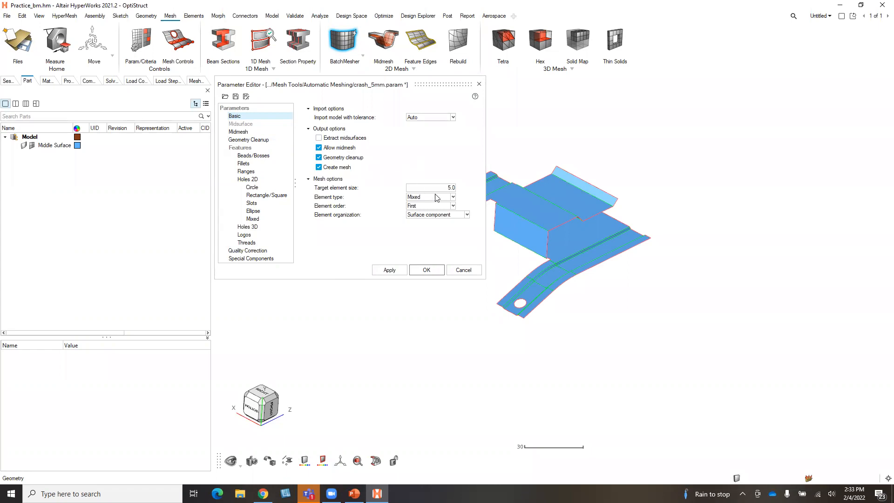
left_click(452, 188)
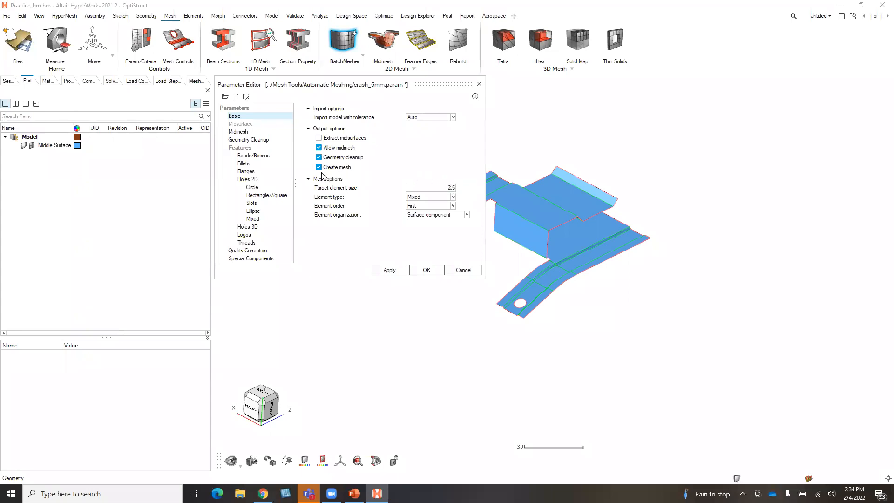
Set the first washer width to Auto for circular holes with radius below 4.7
left_click(264, 190)
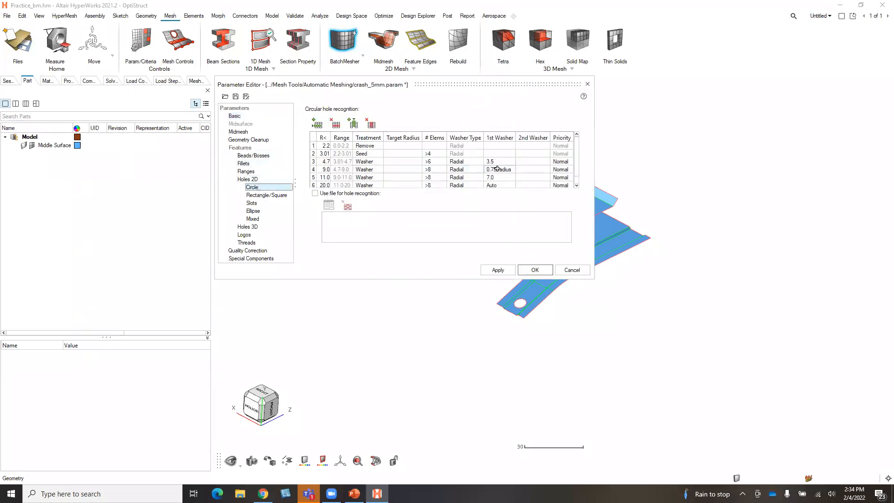
left_click(510, 163)
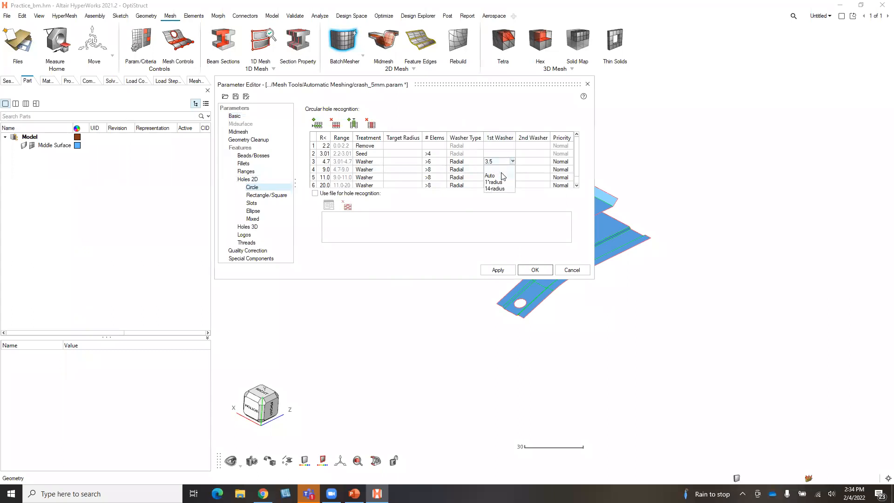
left_click(503, 171)
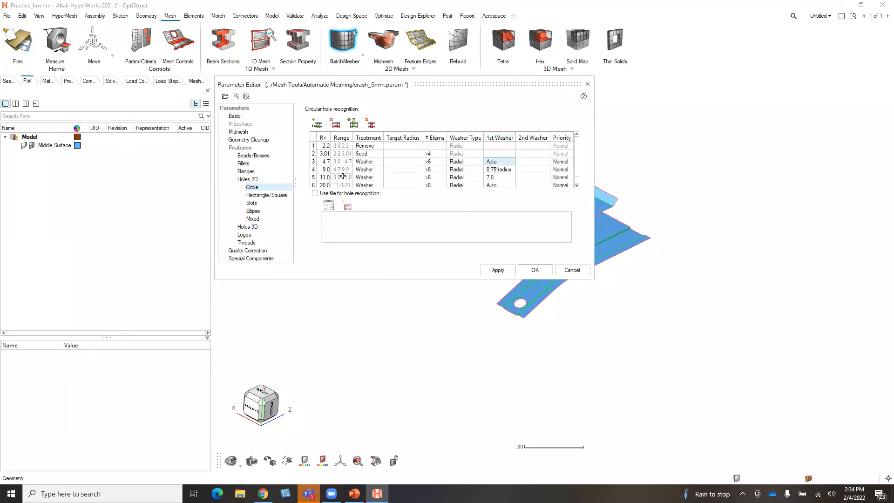
Limit quality-correction node movement to L*0.1 across shared and free edges and L*0.05 across non-manifold edges, and accept the parameters
left_click(253, 251)
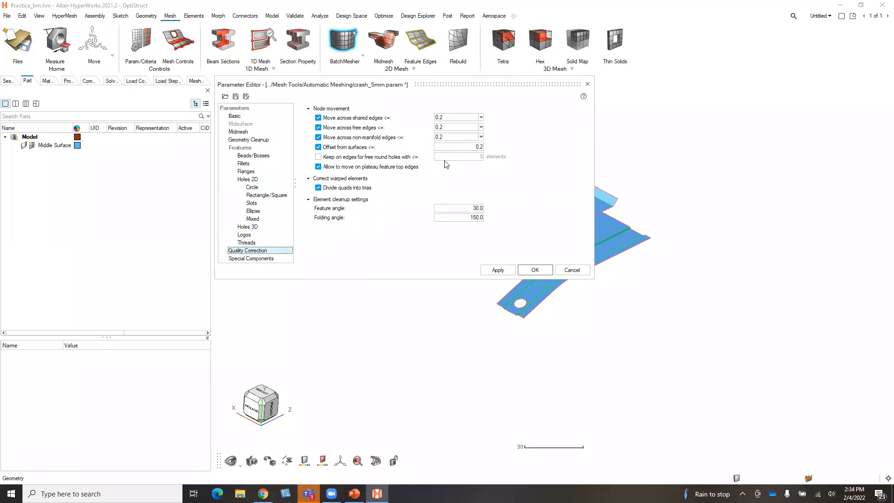
mouse_move(459, 119)
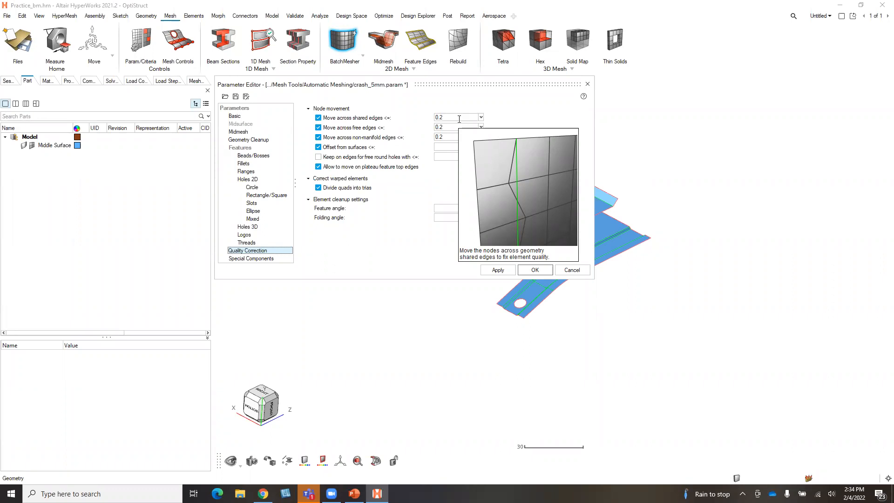
left_click(481, 117)
left_click(465, 124)
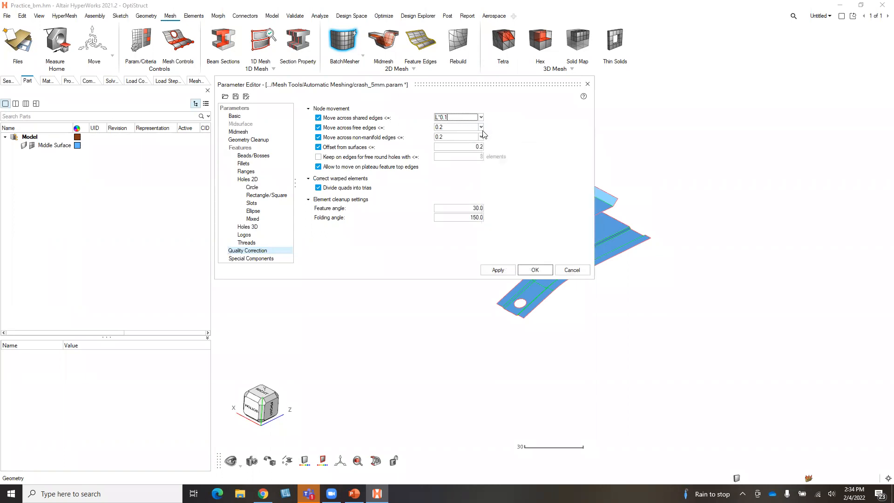
left_click(480, 127)
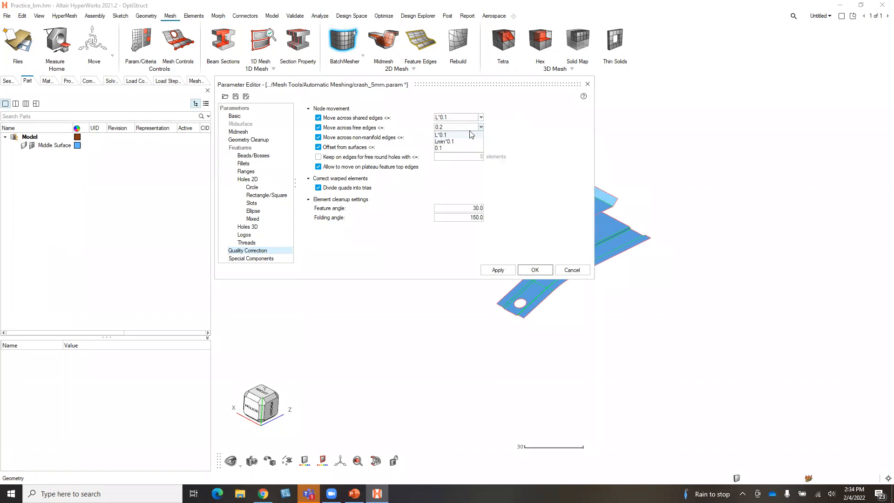
left_click(464, 136)
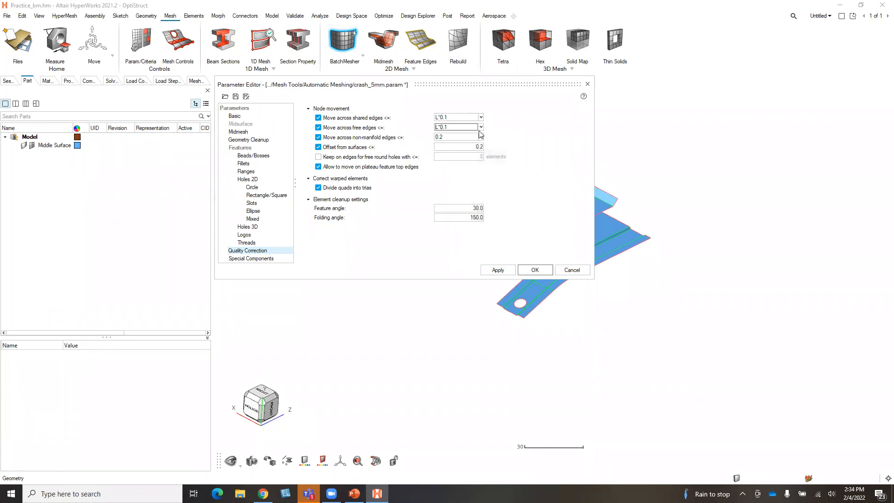
left_click(481, 137)
left_click(471, 146)
left_click(498, 270)
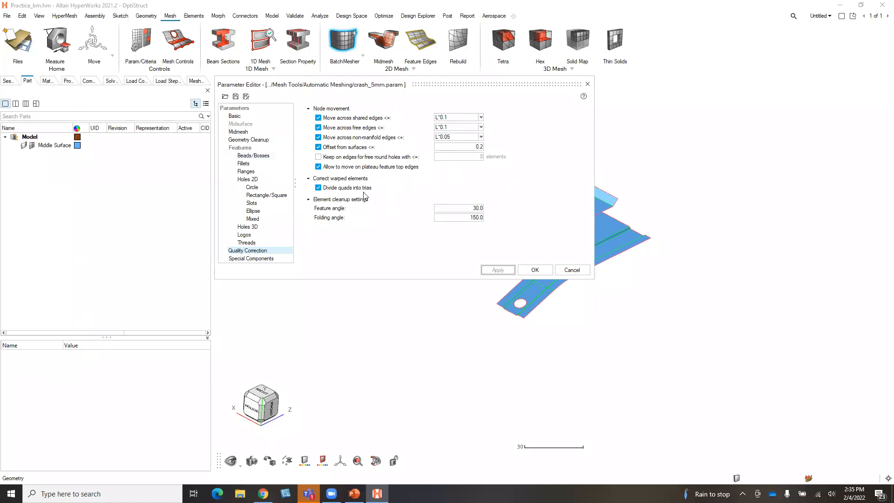
left_click(243, 164)
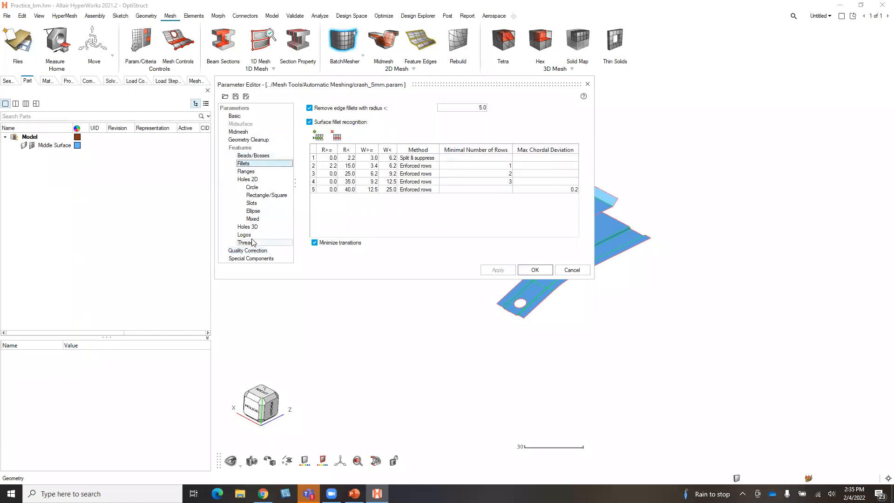
left_click(540, 271)
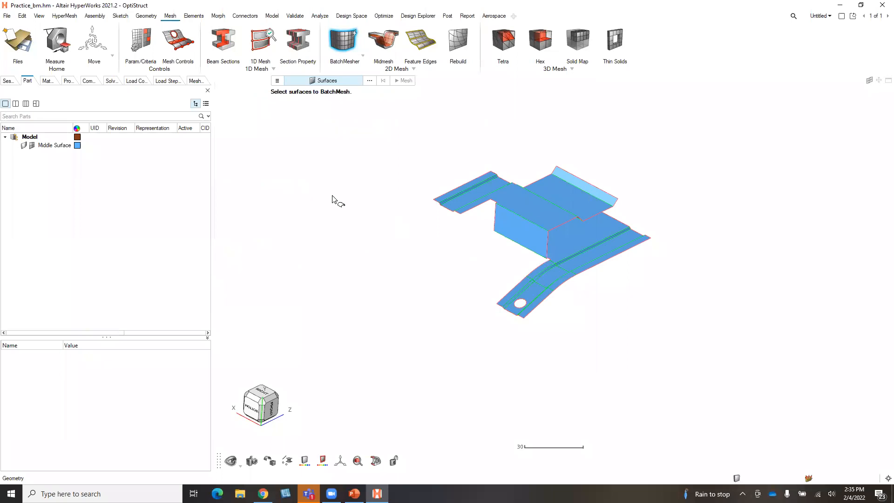
In the 2D element criteria, set target element size 2.5, maximum size fail limit 5.0 and minimum size fail limit 2, and accept
left_click(148, 40)
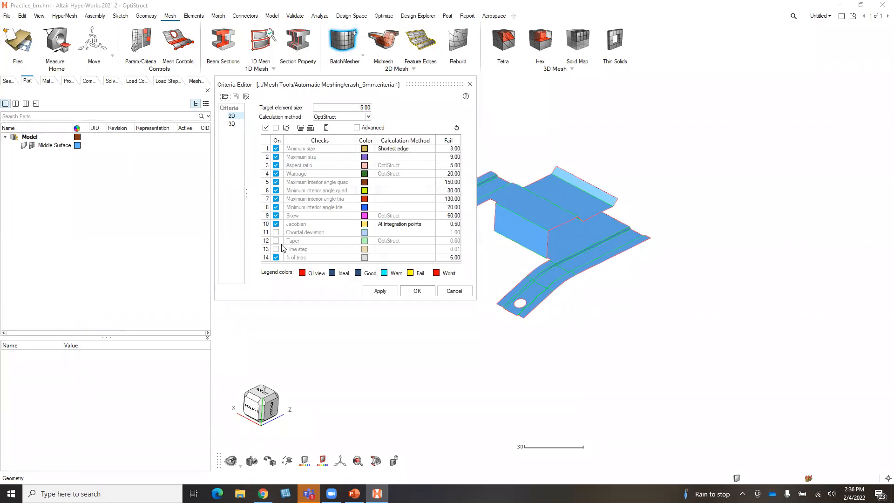
left_click(364, 107)
type("2.5")
mouse_move(455, 158)
double_click(456, 156)
double_click(447, 148)
left_click(380, 291)
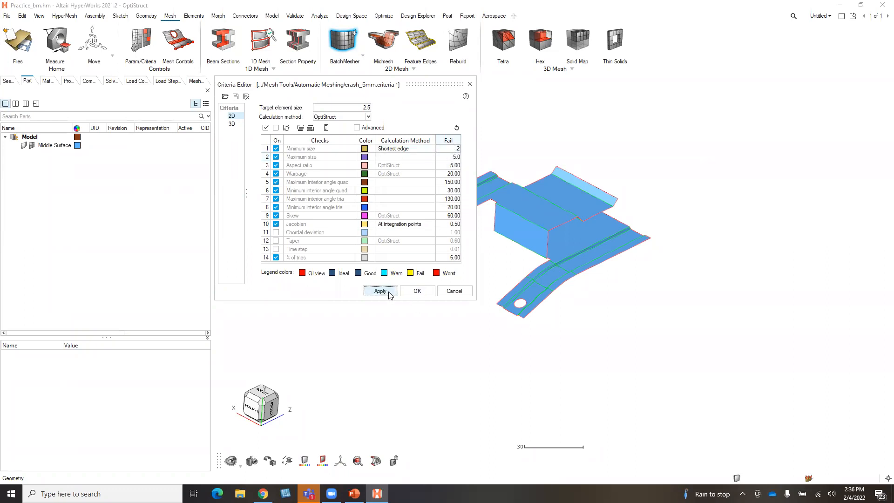
left_click(417, 291)
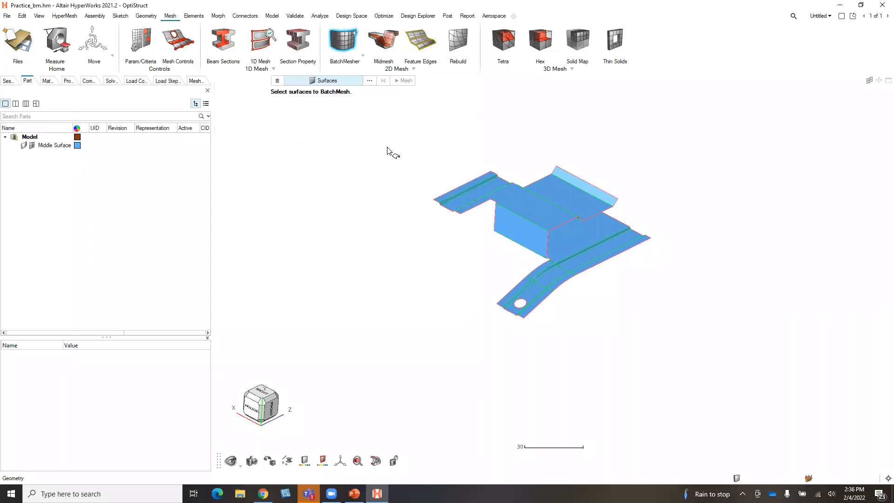
Select all surfaces of the bracket and BatchMesh them
left_click_drag(390, 115, 709, 354)
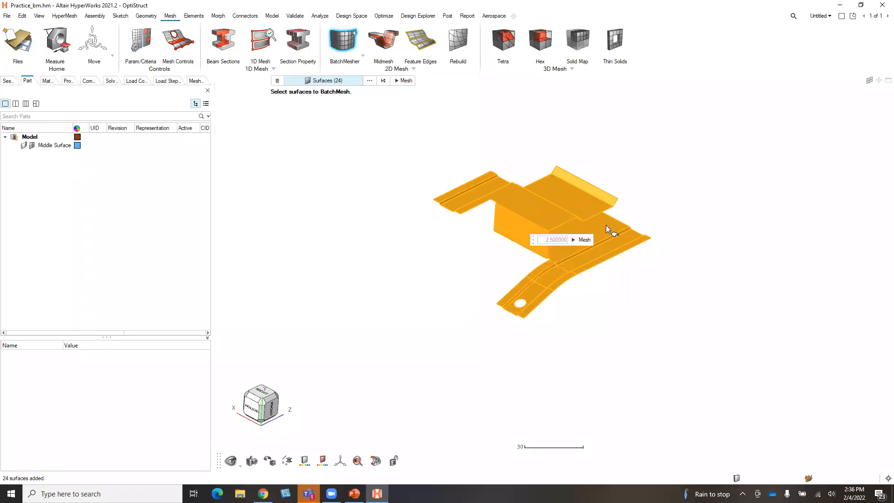
left_click(588, 241)
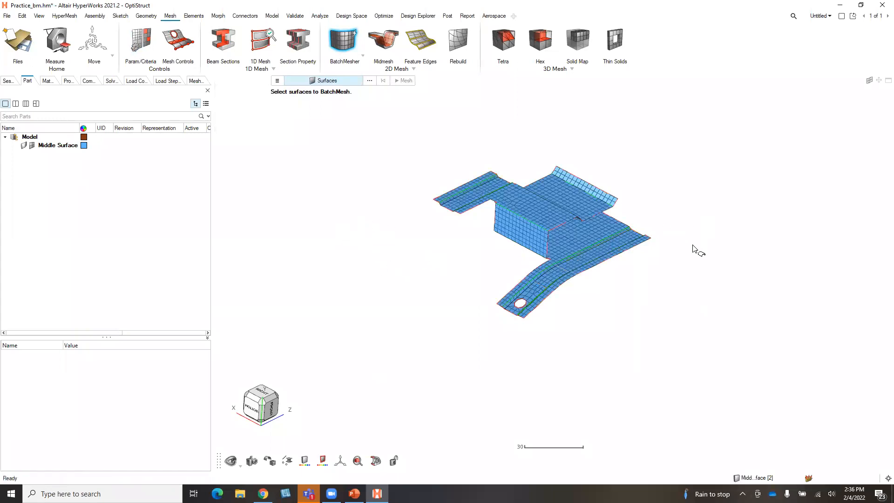
scroll(684, 245, "up", 2)
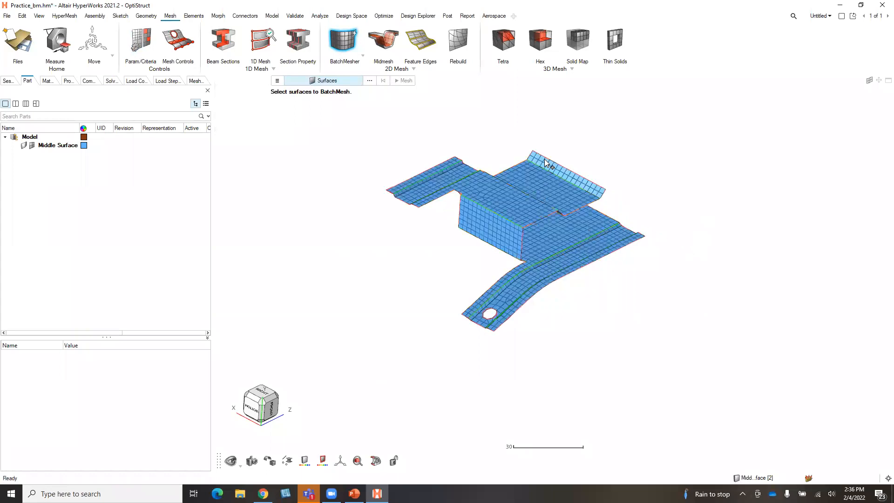
middle_click_drag(587, 228, 535, 207)
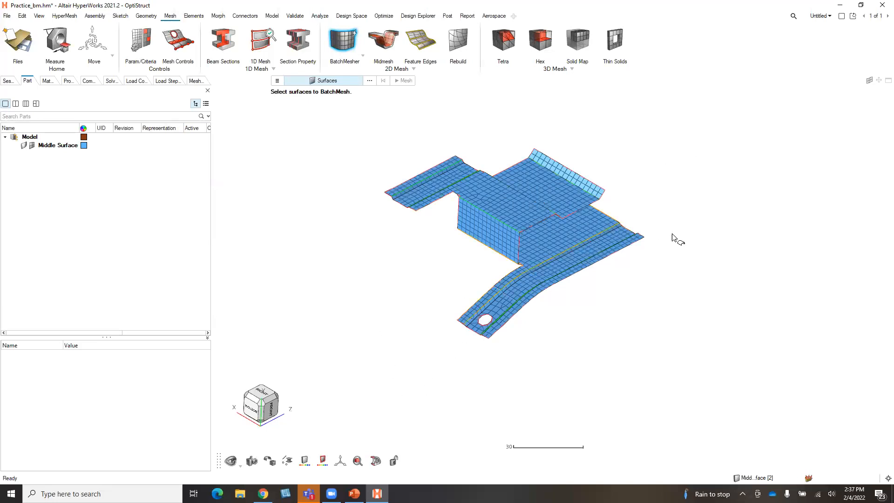
Turn off automatic coloring, color the mesh by Element Quality and show the full list of criteria
left_click(305, 462)
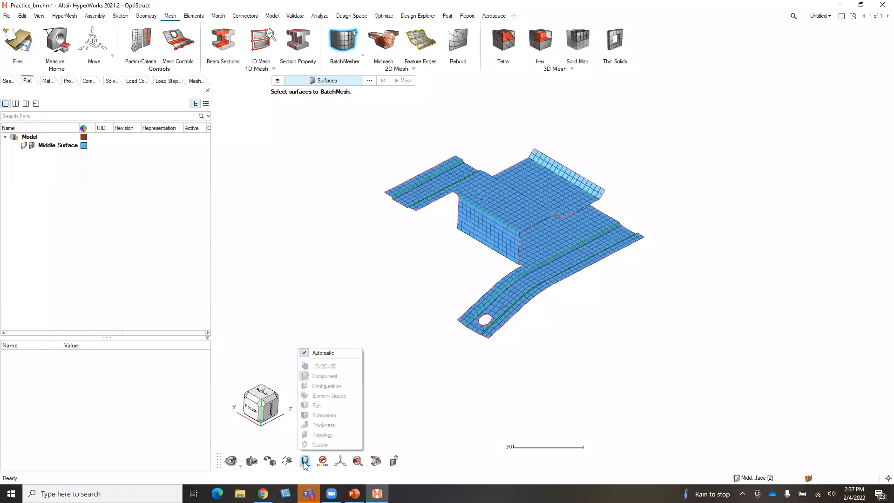
left_click(336, 353)
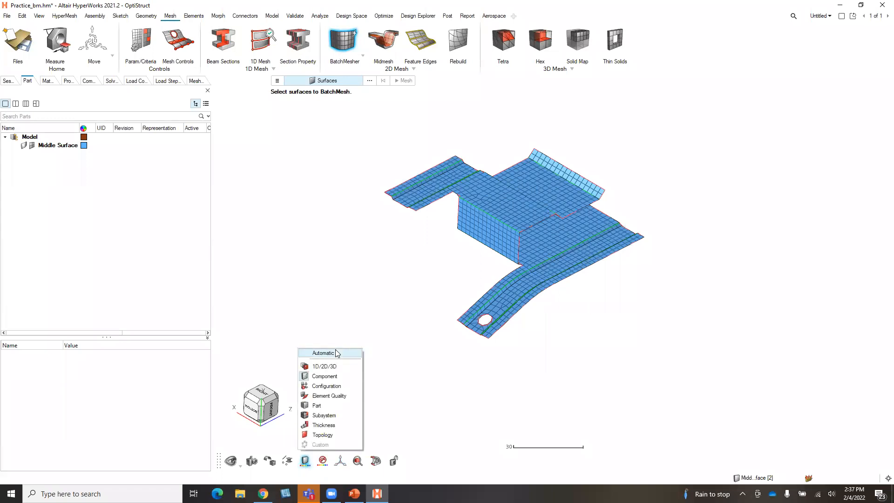
left_click(342, 396)
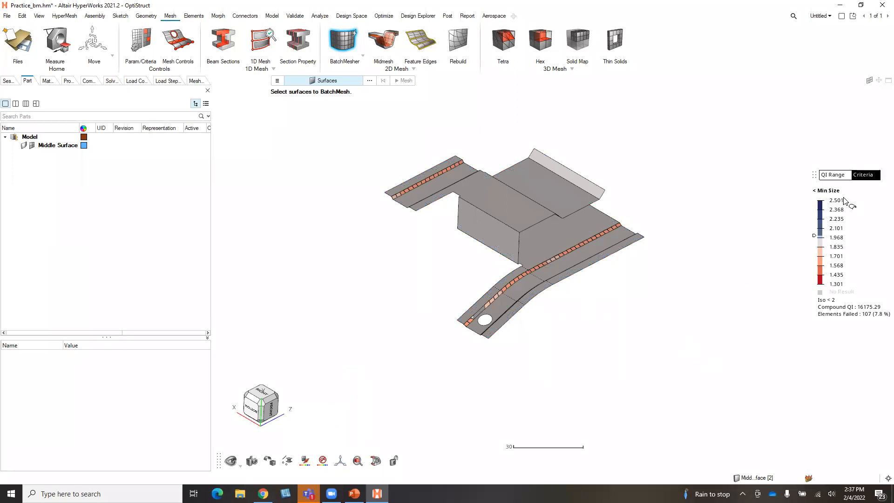
left_click(828, 191)
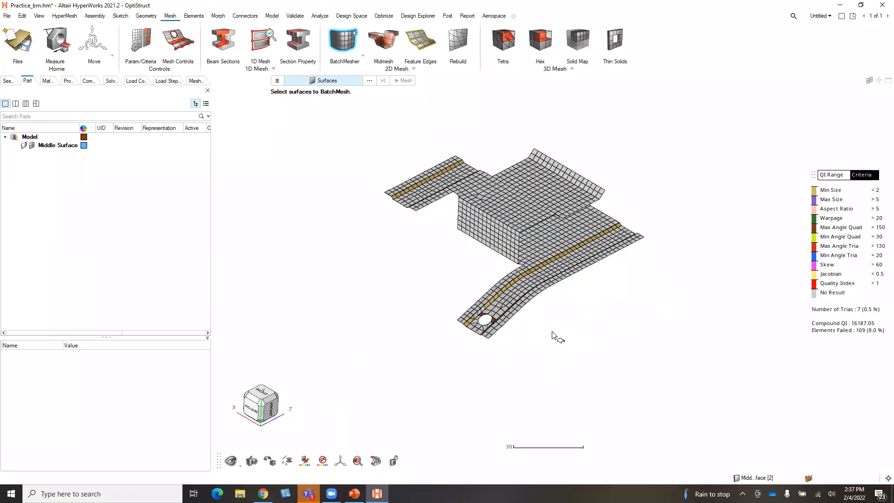
Examine the failed elements on the bracket and display the mesh by the Aspect Ratio criterion
scroll(628, 253, "up", 3)
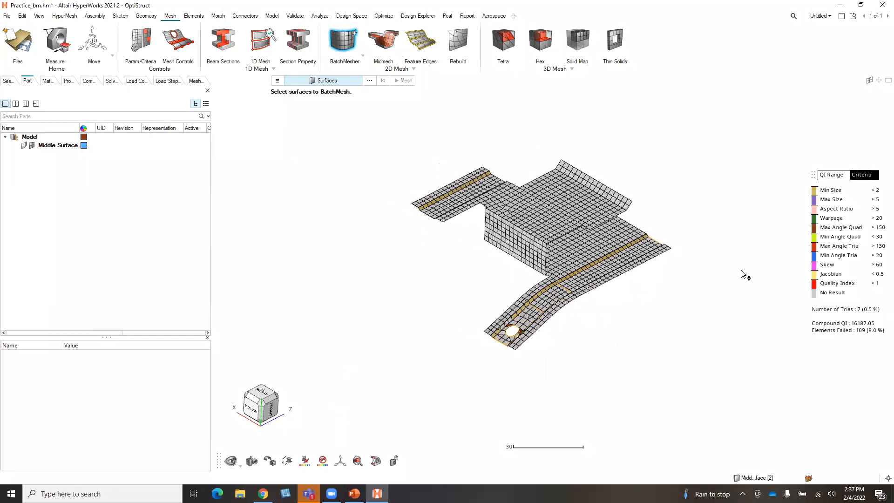
mouse_move(595, 250)
middle_mouse_down()
mouse_move(595, 243)
mouse_move(590, 254)
middle_mouse_up()
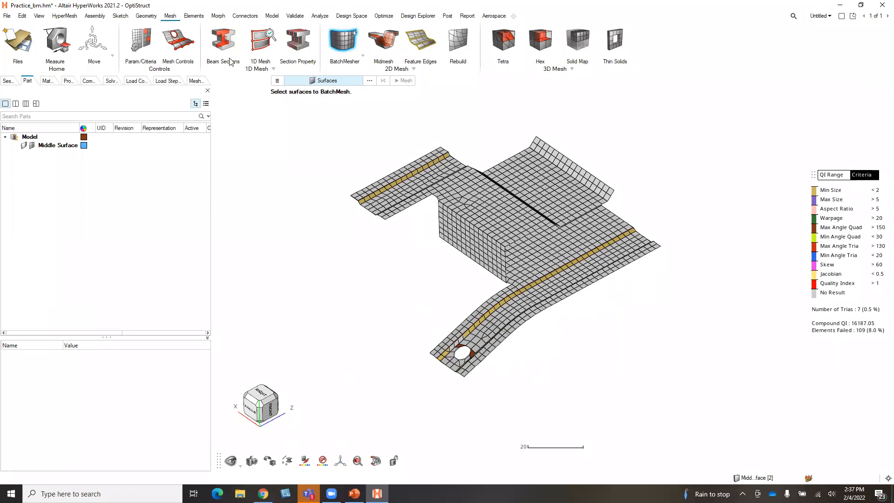
left_click(847, 211)
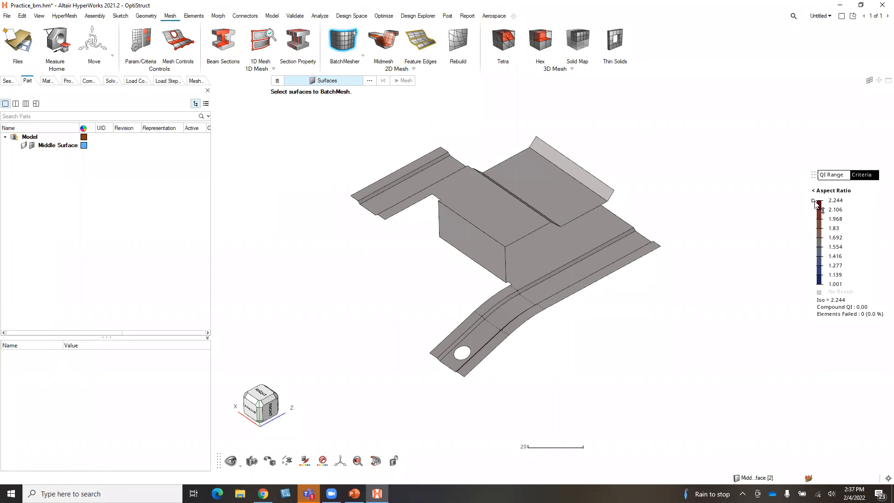
Examine the bracket mesh by Aspect Ratio and Warpage at different iso thresholds, returning to the full criteria list
left_click_drag(816, 204, 813, 243)
left_click(836, 191)
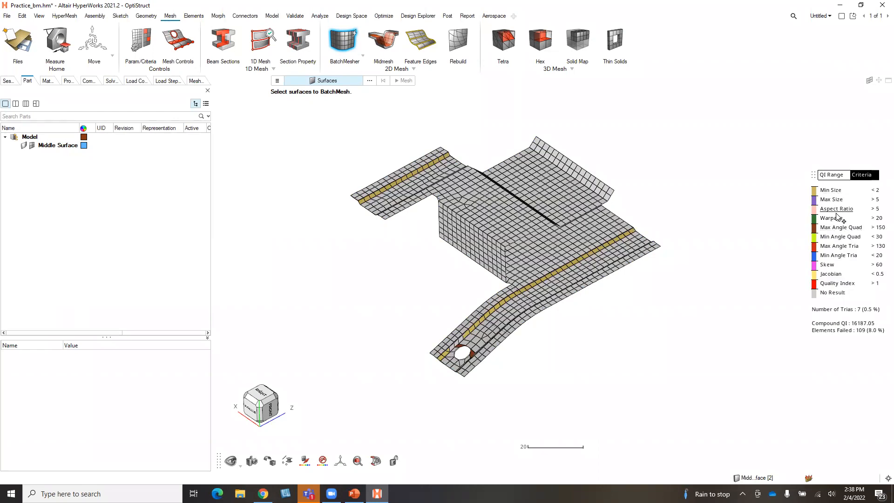
left_click(833, 218)
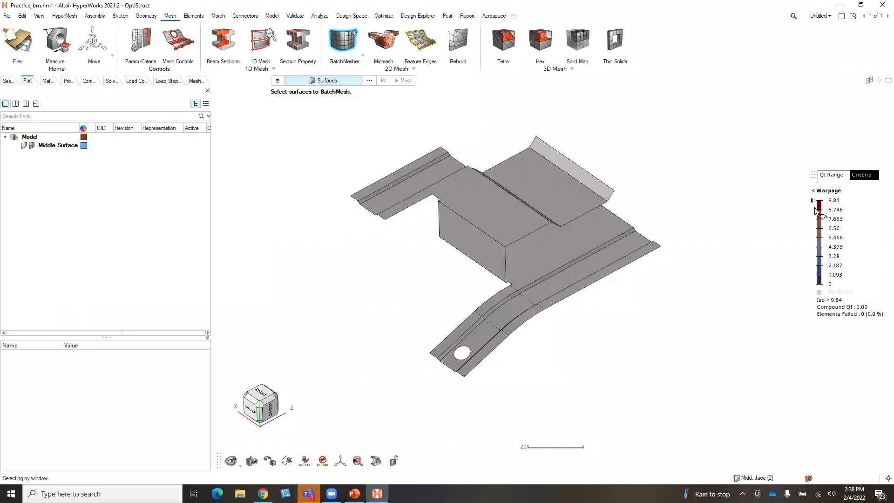
mouse_move(817, 208)
left_mouse_down()
mouse_move(821, 292)
mouse_move(810, 247)
mouse_move(815, 200)
left_mouse_up()
left_click(825, 192)
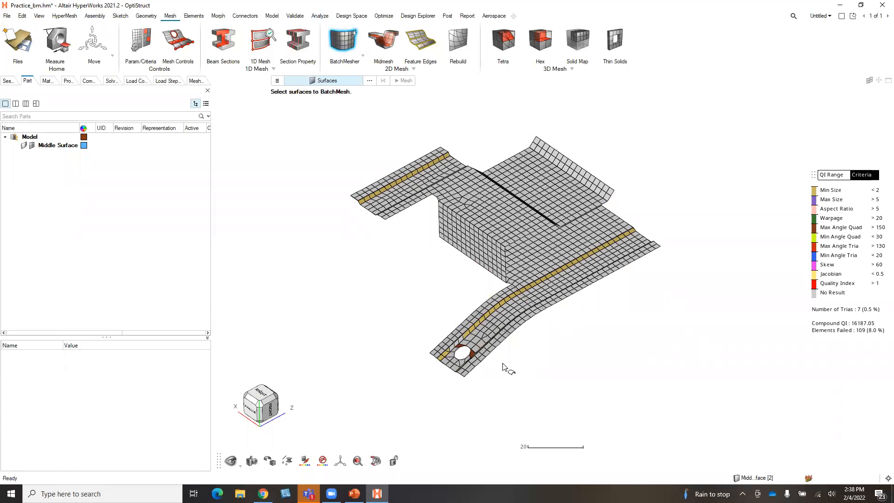
scroll(516, 357, "up", 1)
scroll(516, 358, "down", 1)
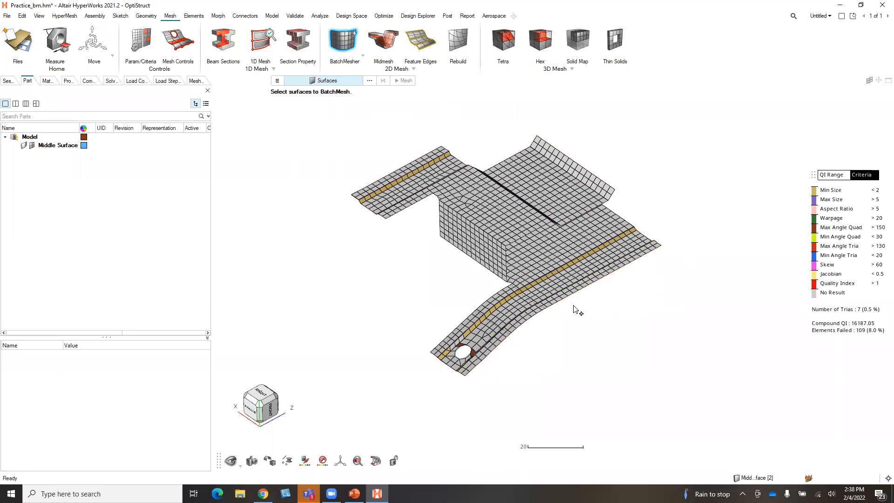
scroll(561, 301, "up", 1)
scroll(554, 302, "up", 1)
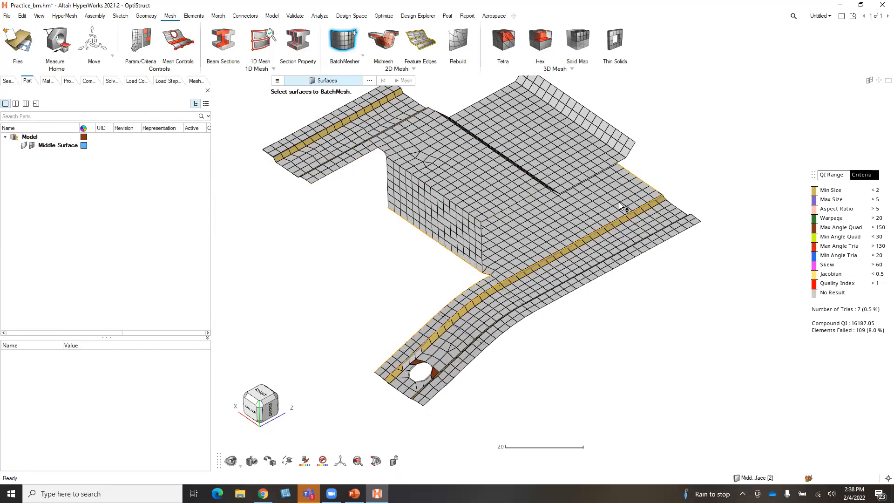
Start a new, empty model in place of the meshed bracket
scroll(607, 219, "down", 2)
left_click(5, 17)
left_click(20, 31)
left_click(147, 95)
Open BracketLeg_Start from the Manual_Meshing_Elements folder and turn off the element quality coloring
left_click(6, 16)
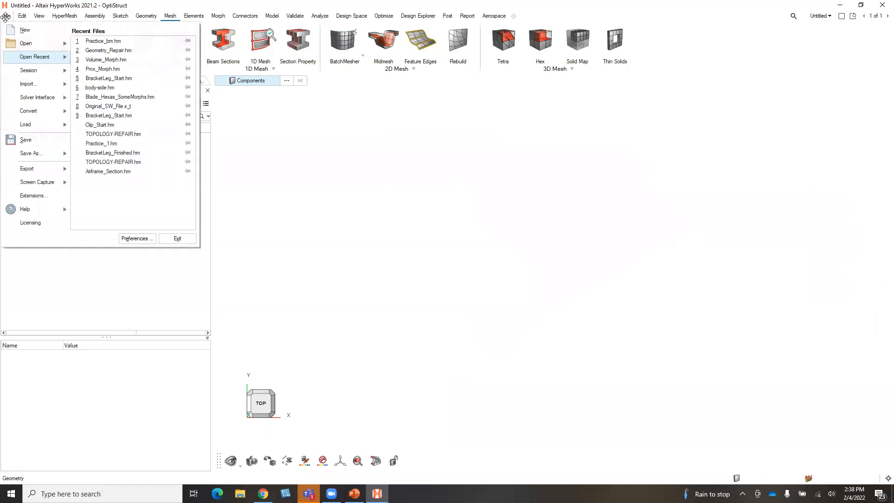
left_click(314, 182)
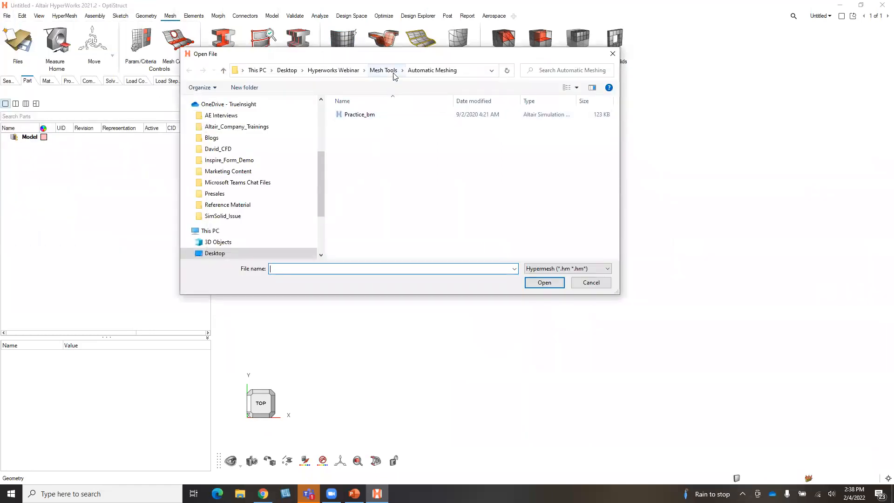
left_click(384, 70)
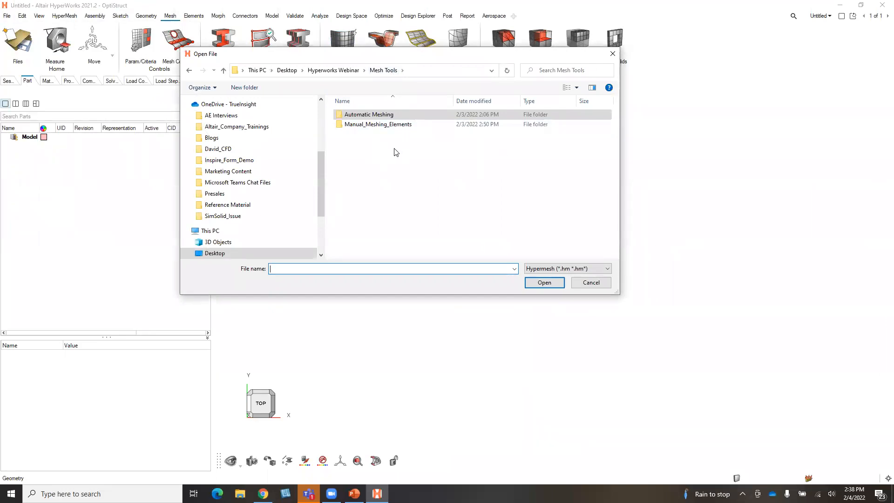
double_click(400, 125)
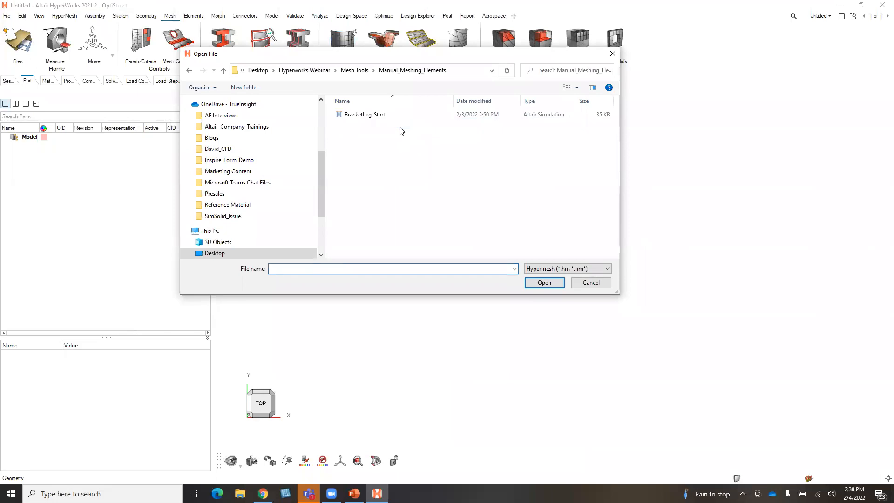
double_click(366, 114)
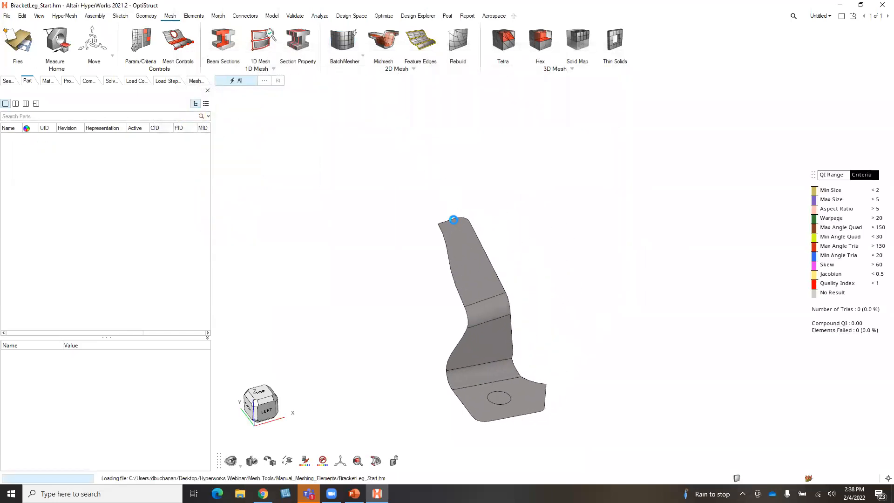
right_click_drag(565, 277, 557, 226)
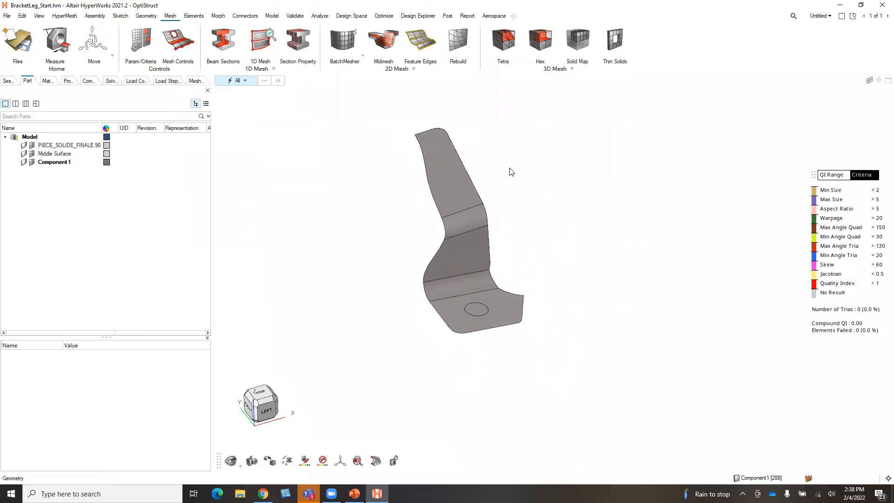
left_click(305, 461)
left_click(318, 391)
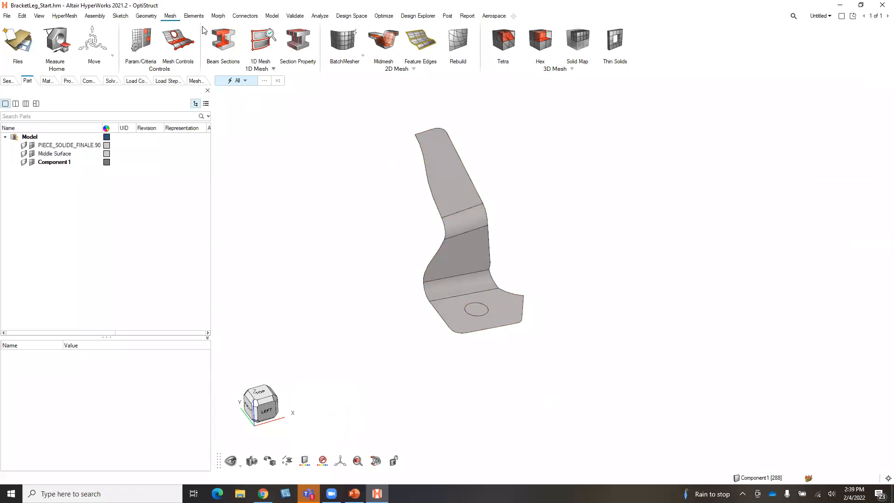
Mesh all surfaces of the bracket leg with General 2D Mesh, using element size 2.50 and element type Quads
left_click(364, 56)
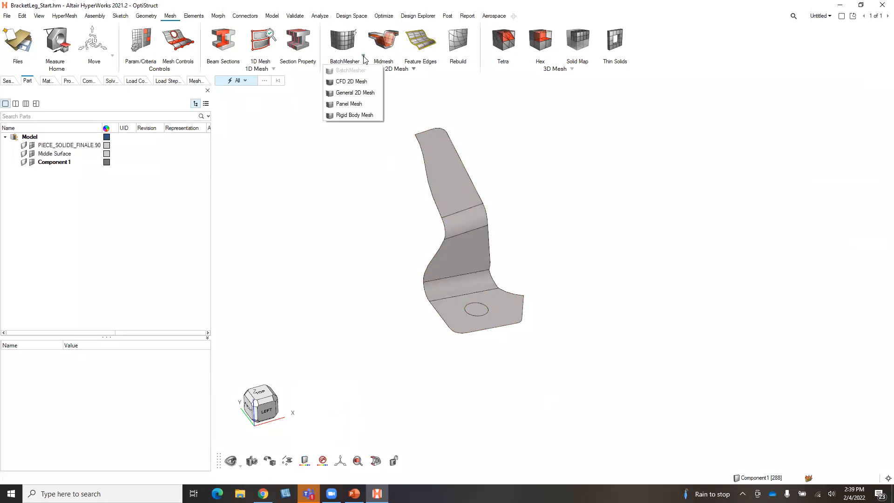
left_click(361, 96)
right_click_drag(568, 269, 612, 270)
scroll(533, 232, "up", 2)
scroll(554, 266, "down", 2)
scroll(554, 274, "up", 1)
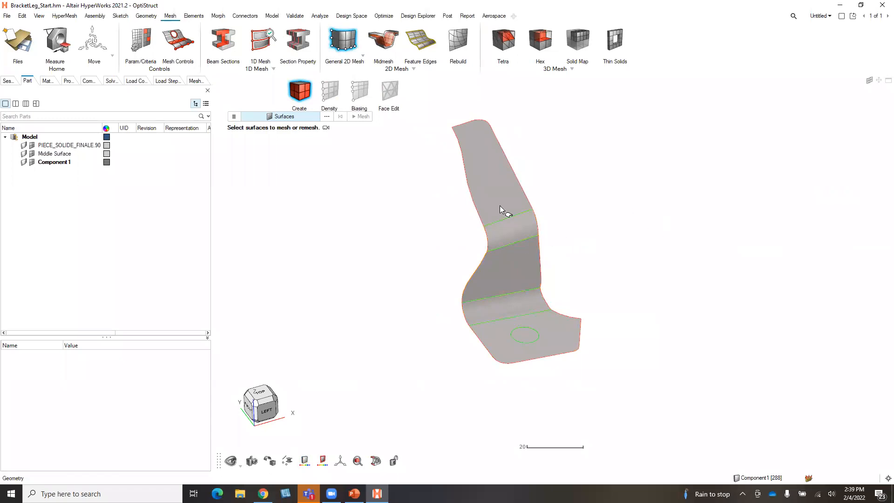
left_click_drag(430, 98, 632, 388)
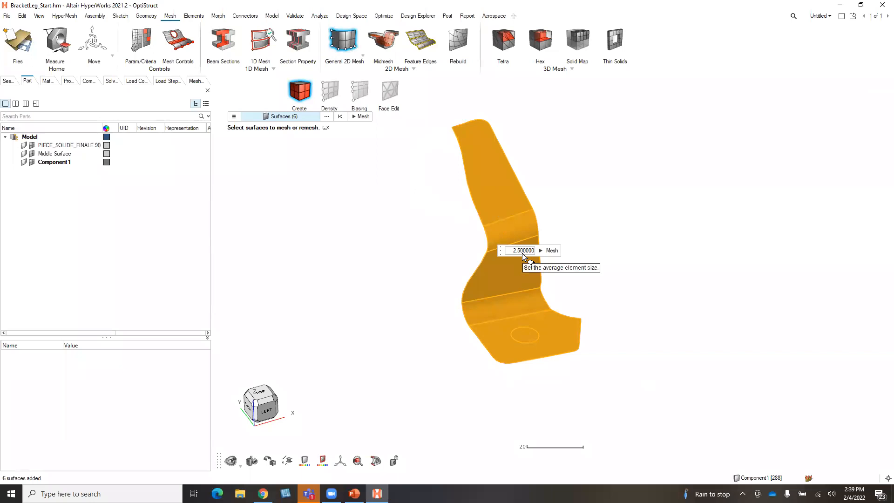
left_click(233, 116)
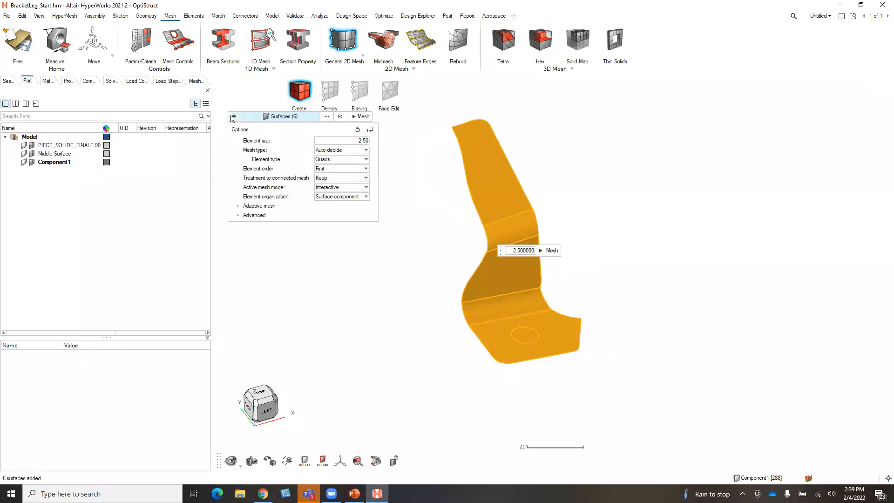
left_click(366, 160)
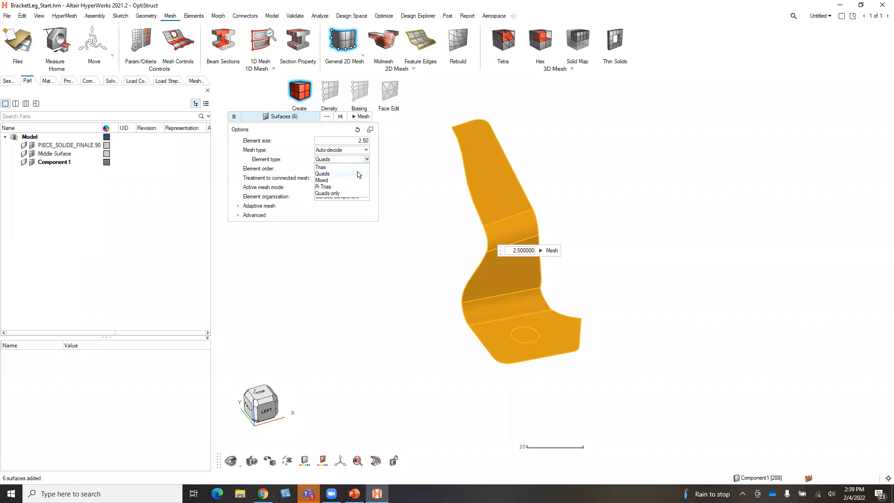
left_click(358, 174)
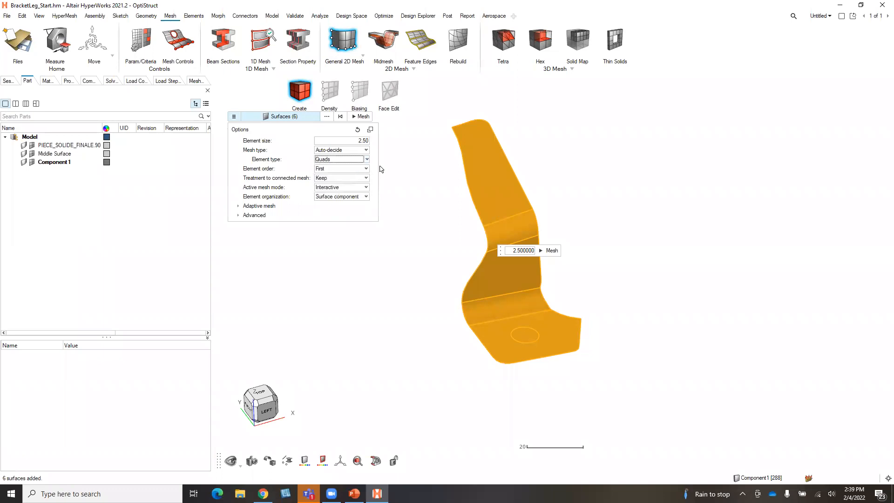
left_click(552, 251)
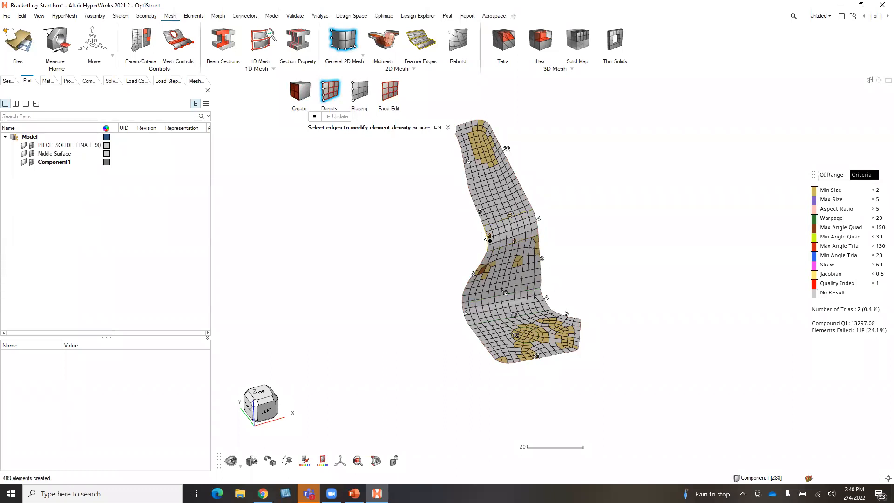
Set the element density of the upper bend's upper edge to 12
scroll(506, 241, "up", 3)
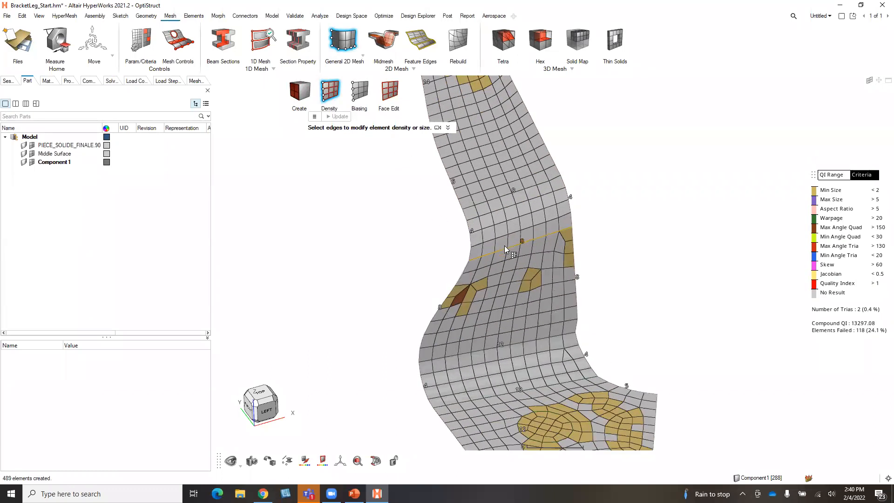
scroll(505, 245, "down", 1)
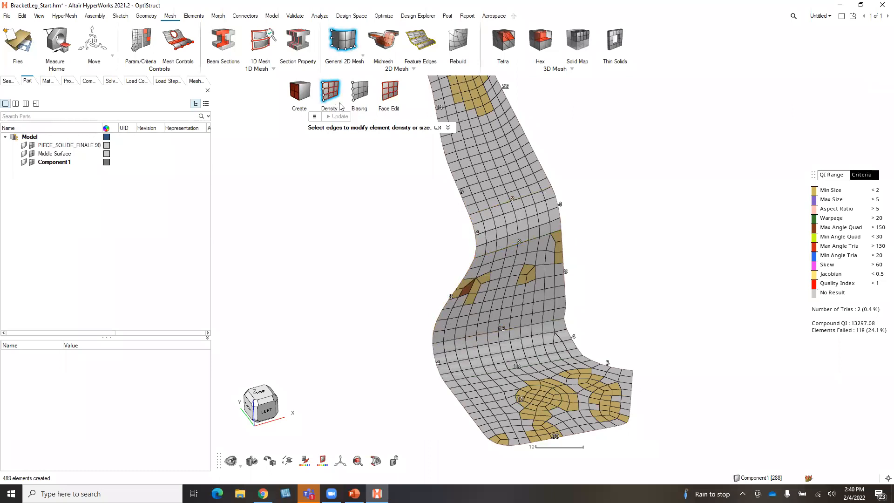
left_click(513, 200)
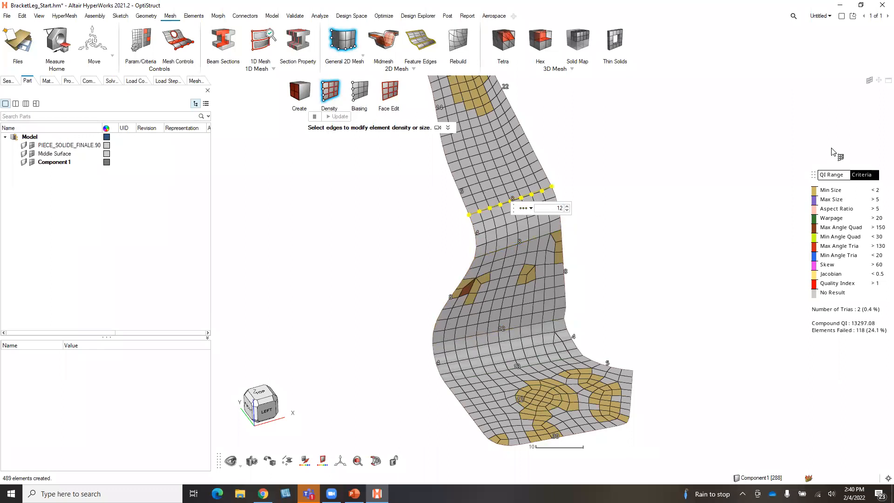
key("Return")
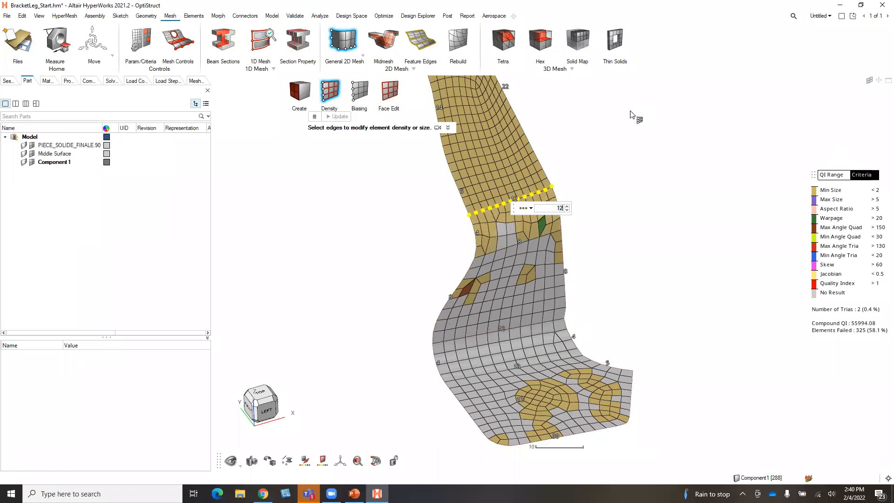
Set the element density of the upper bend's lower edge to 12
scroll(565, 177, "down", 1)
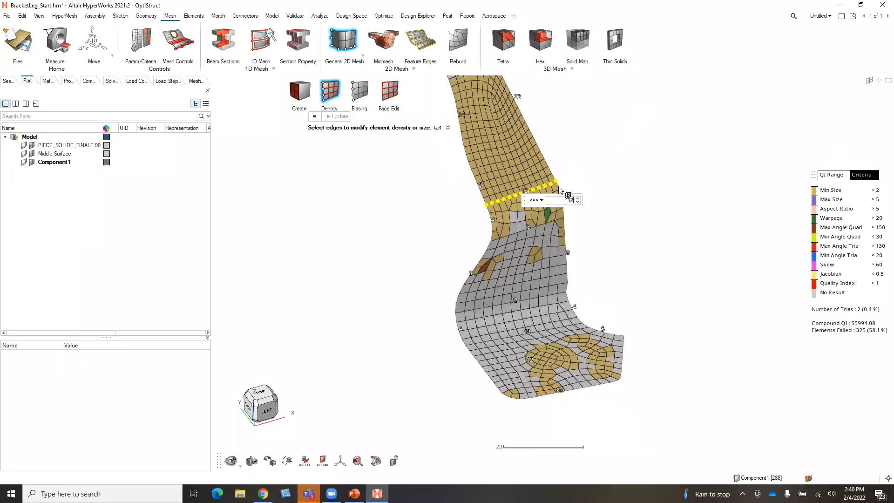
scroll(554, 193, "up", 1)
scroll(524, 216, "down", 1)
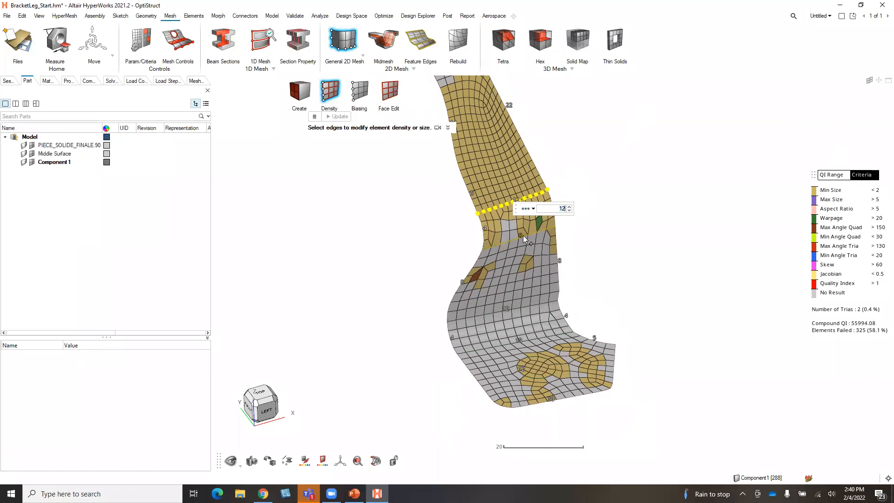
left_click(523, 235)
key("Return")
left_click(591, 186)
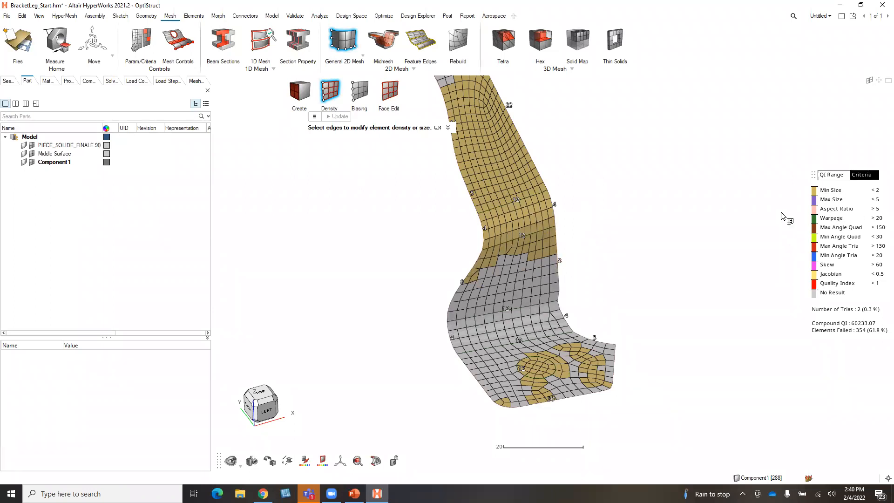
Check the bracket leg mesh against the Aspect Ratio and Warpage criteria and return to the full criteria list
left_click(837, 209)
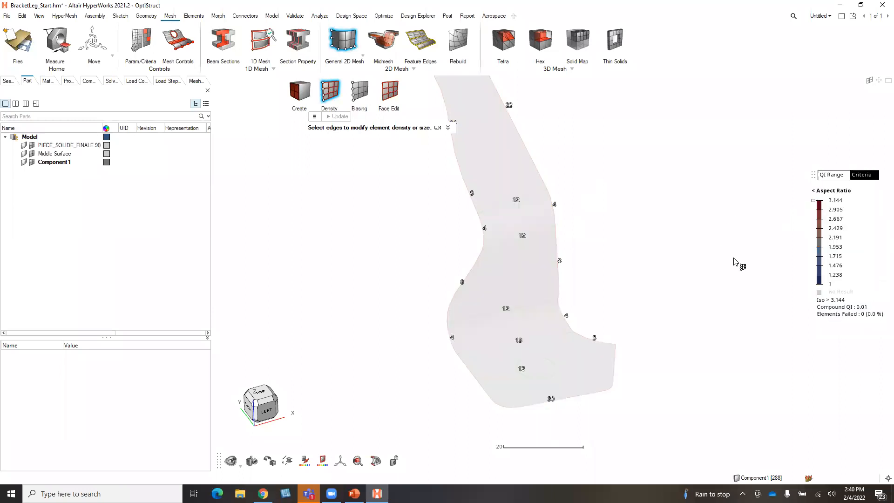
left_click(832, 201)
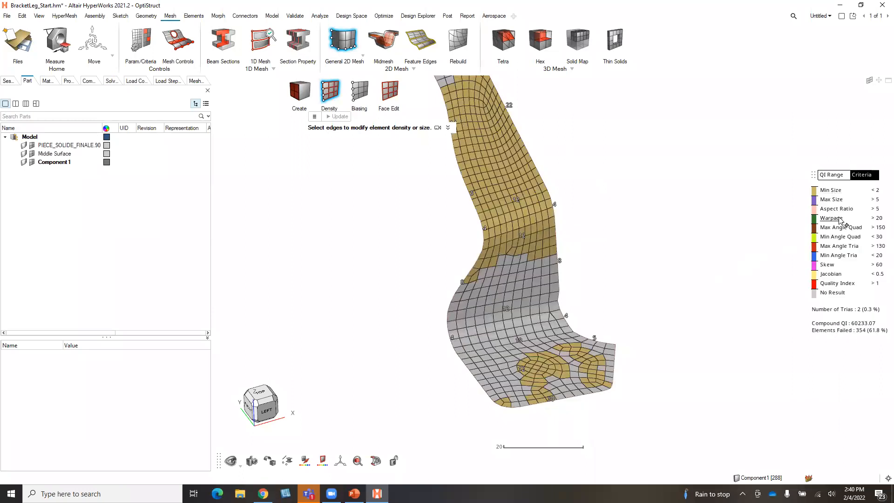
left_click(840, 219)
scroll(724, 245, "down", 2)
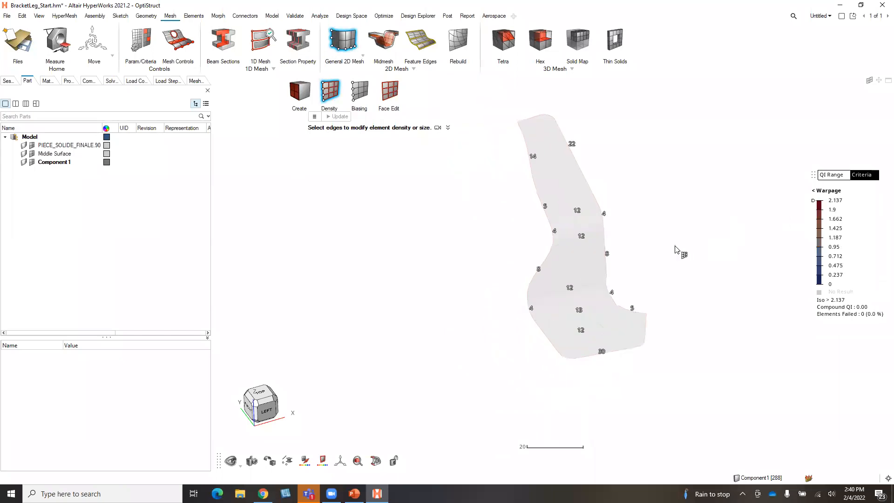
left_click(828, 190)
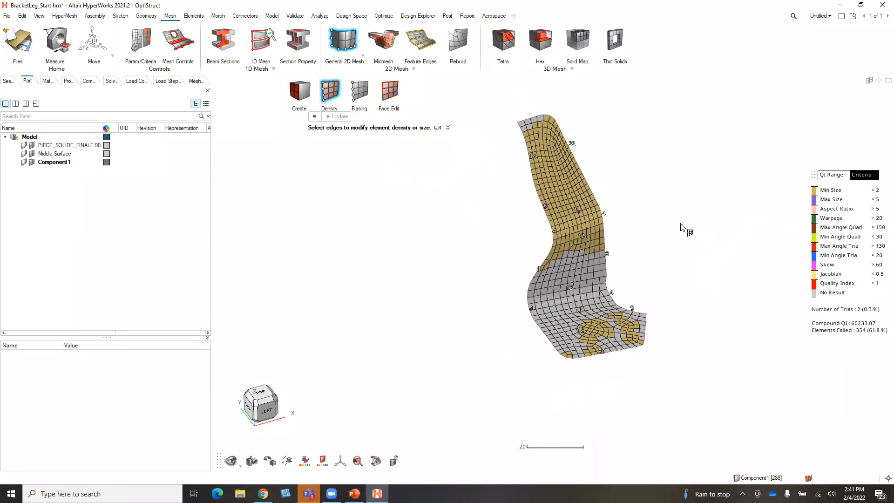
Split the bracket leg's long upper surface interactively with a lengthwise line from its top edge down to the first bend
scroll(683, 226, "up", 1)
right_click_drag(650, 185, 666, 199)
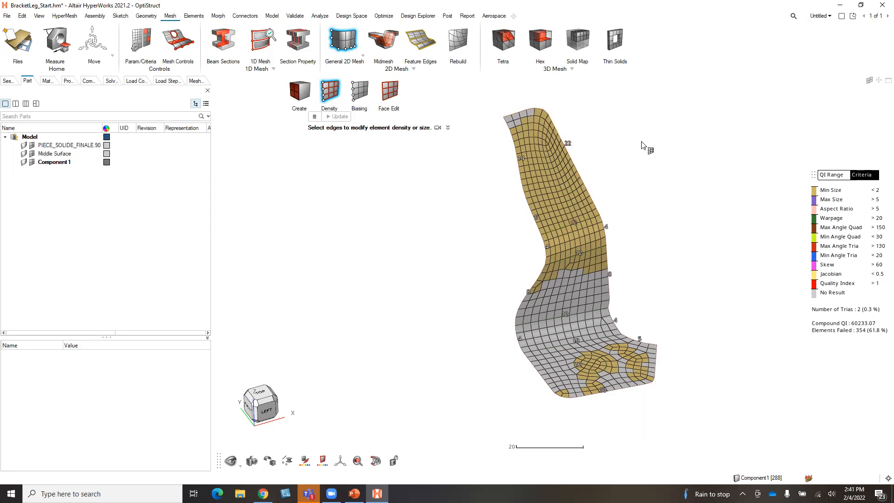
left_click(146, 16)
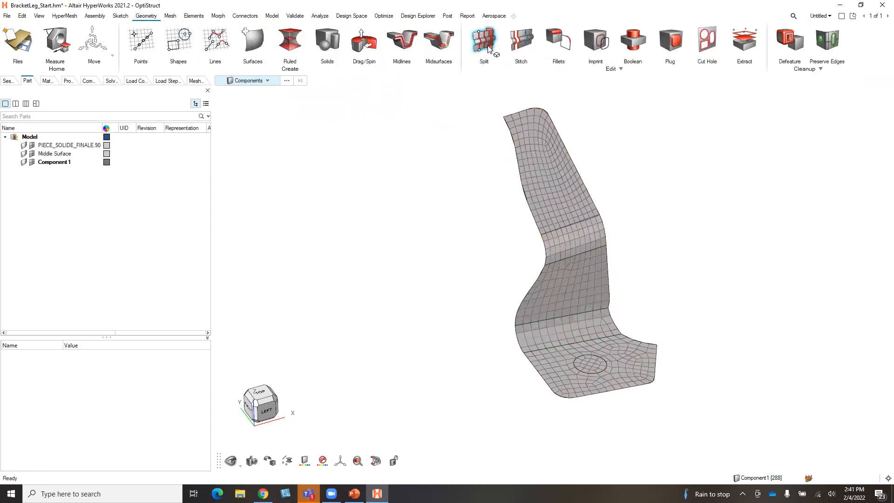
left_click(480, 58)
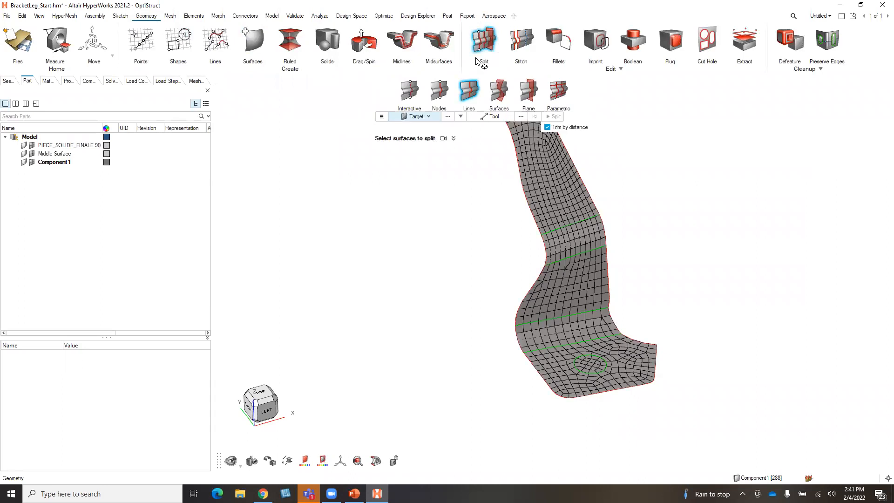
left_click(409, 91)
scroll(580, 177, "down", 1)
scroll(536, 136, "up", 1)
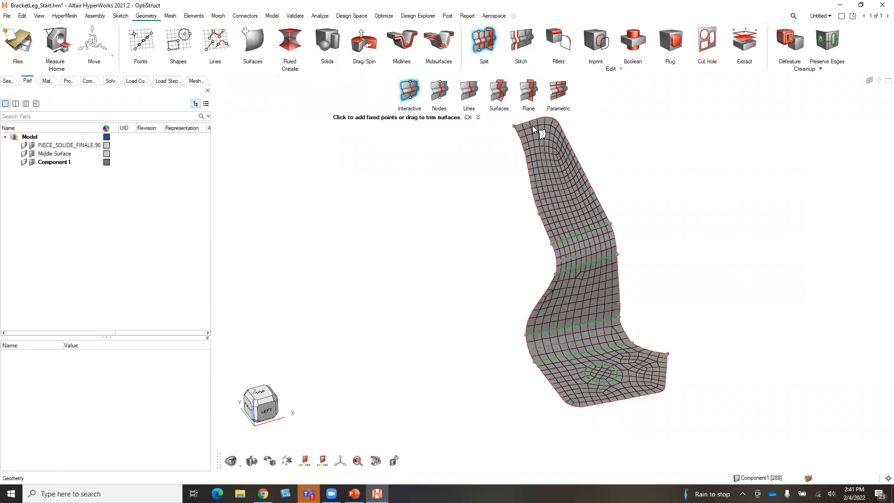
left_click_drag(529, 122, 577, 233)
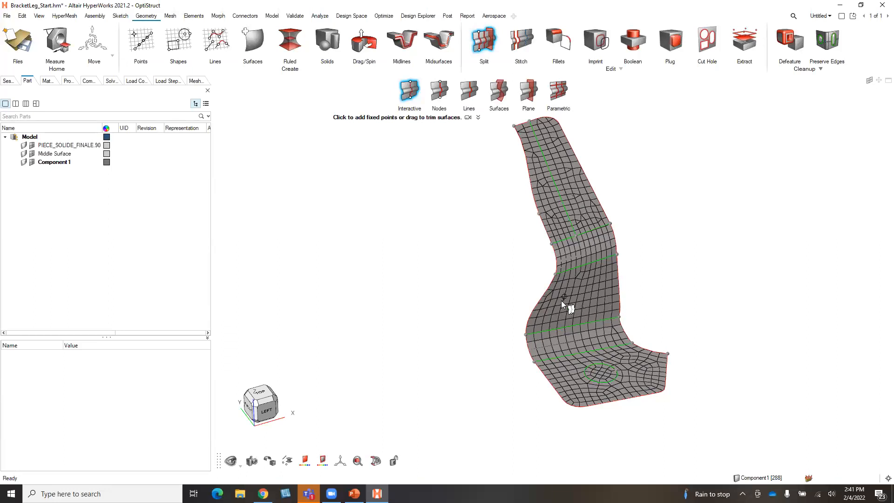
Split the upper surface beside the lengthwise split with two crosswise lines running from the long straight outer edge to the split line
scroll(562, 302, "up", 2)
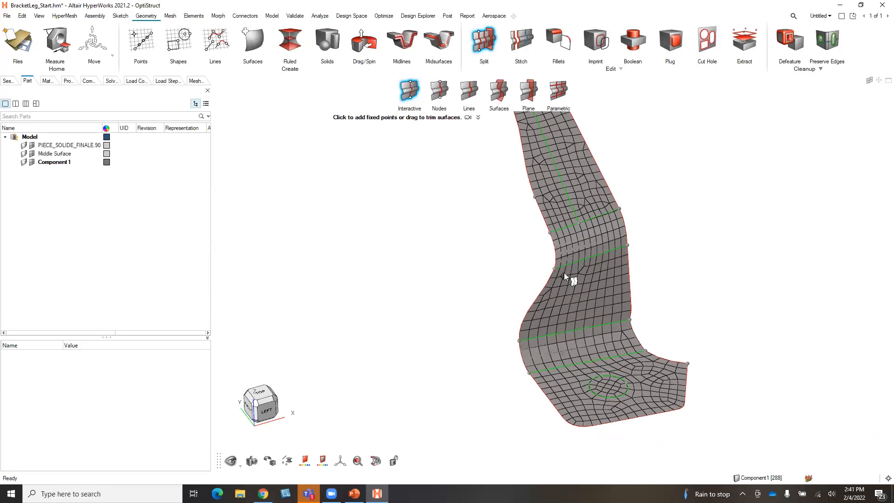
scroll(612, 174, "down", 2)
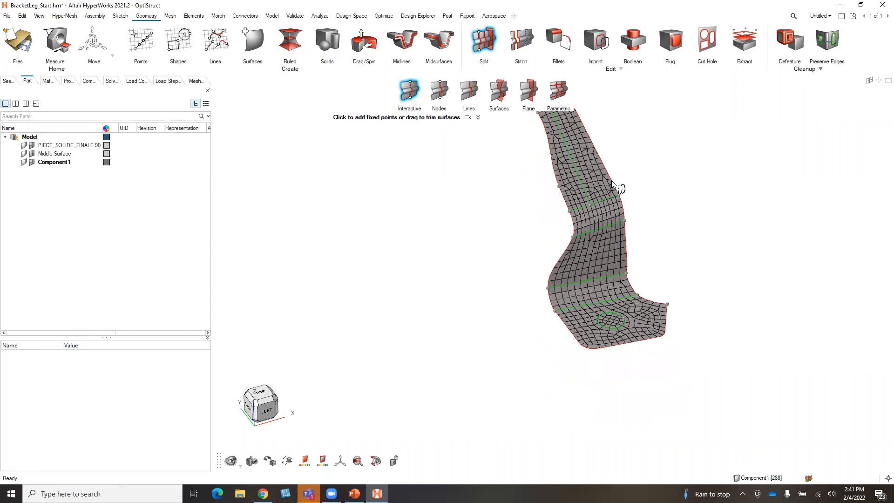
scroll(666, 196, "up", 1)
scroll(596, 202, "up", 2)
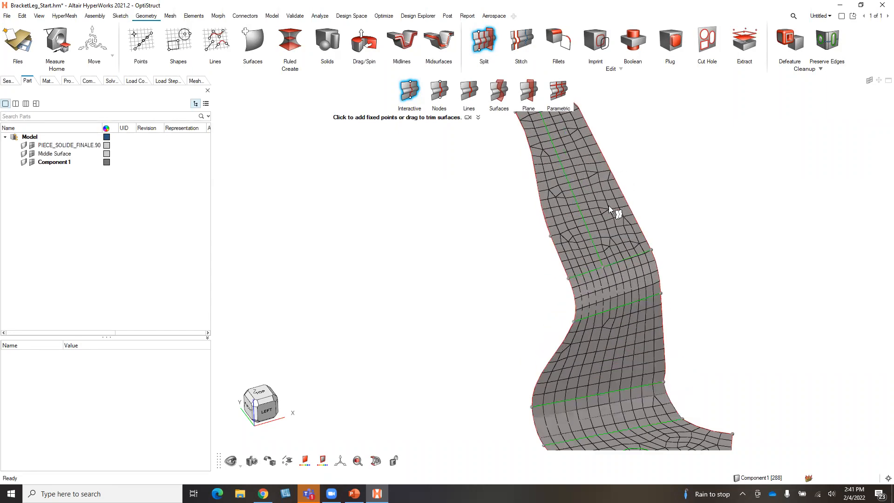
left_click_drag(628, 205, 630, 207)
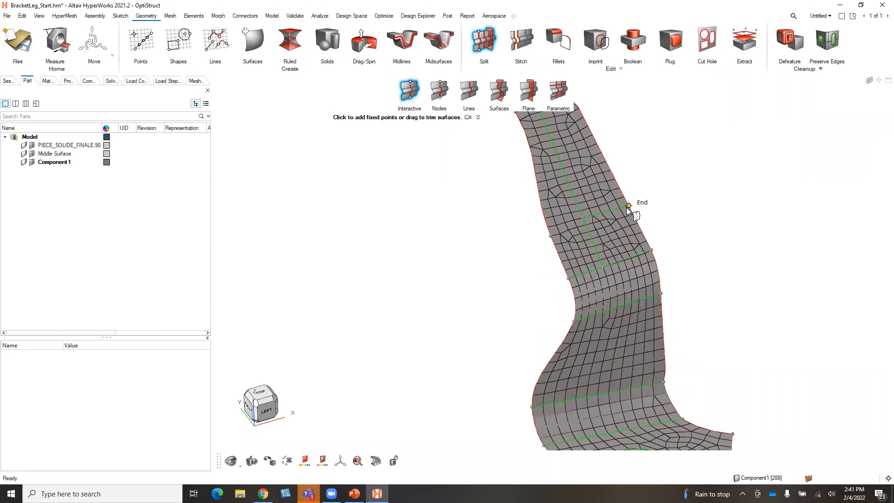
left_click(601, 154)
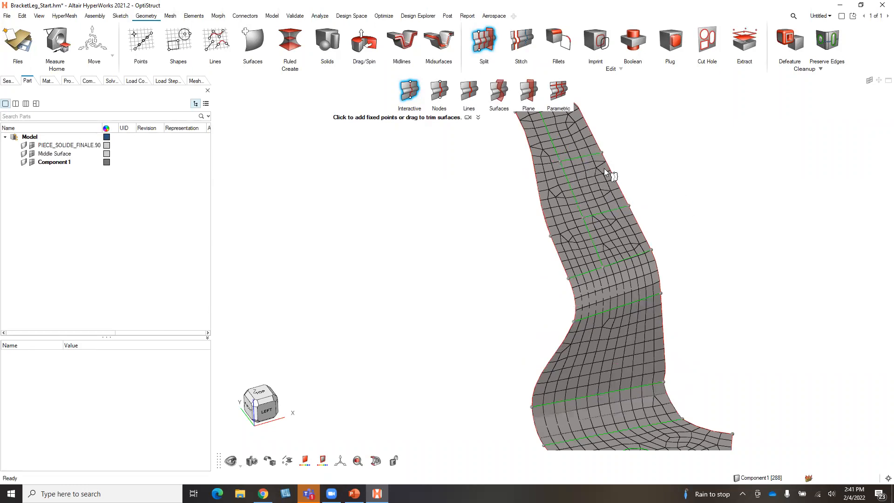
left_click(482, 44)
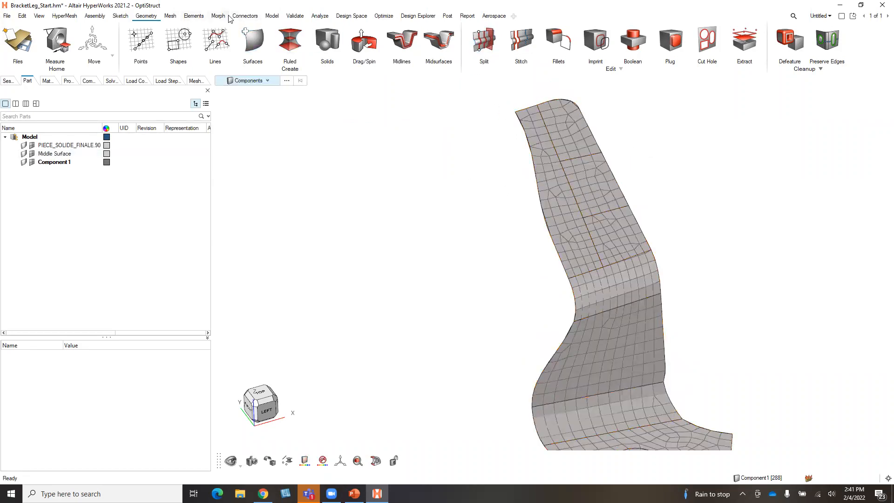
Remesh the topmost split surface with General 2D Mesh at element size 2
left_click(173, 17)
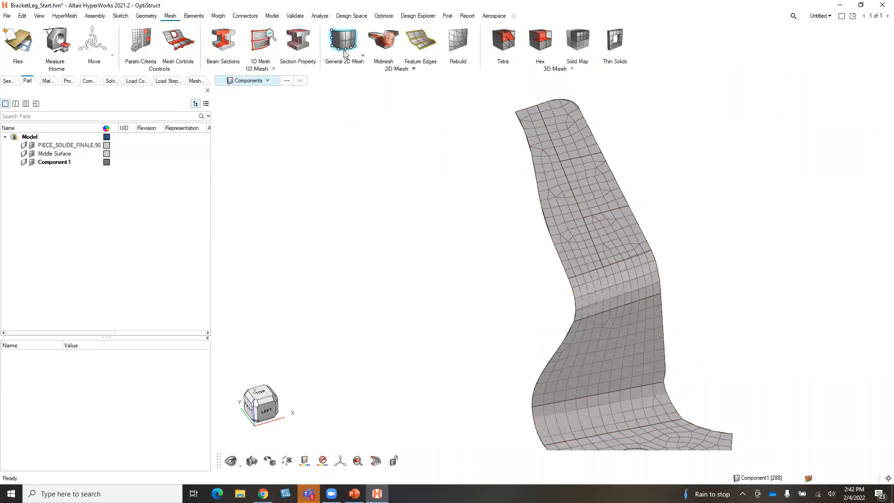
left_click(343, 43)
left_click(578, 135)
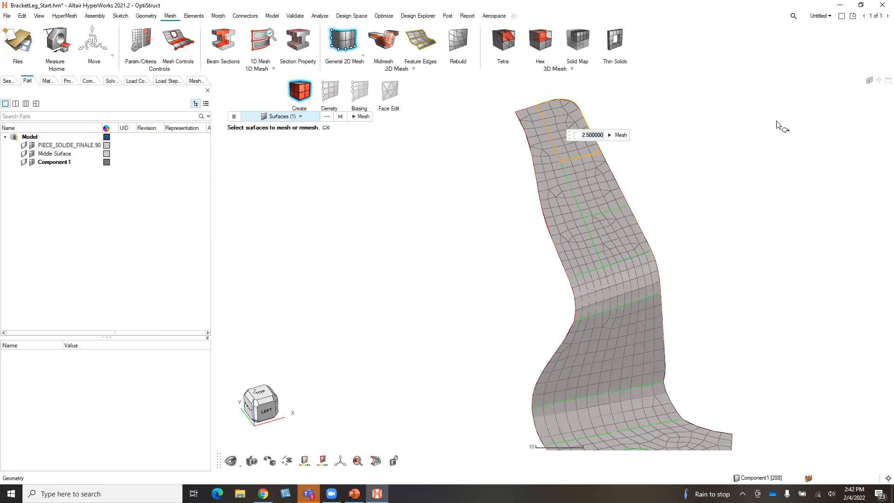
type("2")
left_click(620, 135)
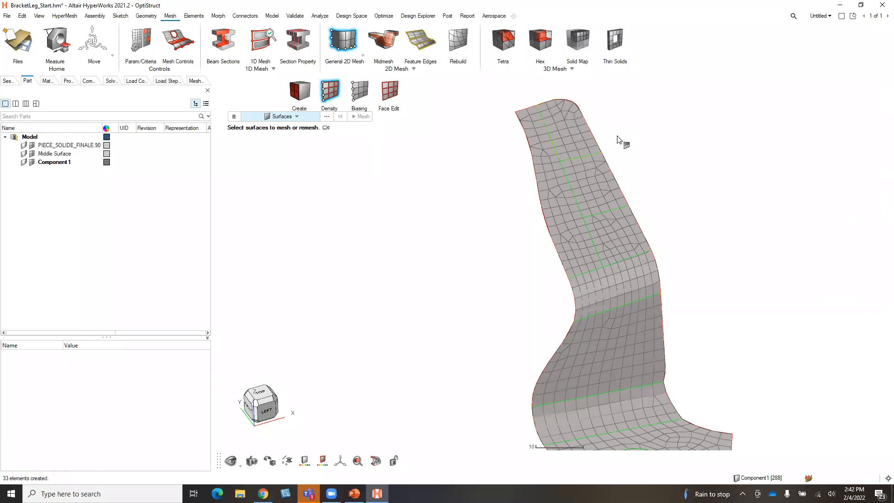
scroll(604, 158, "up", 3)
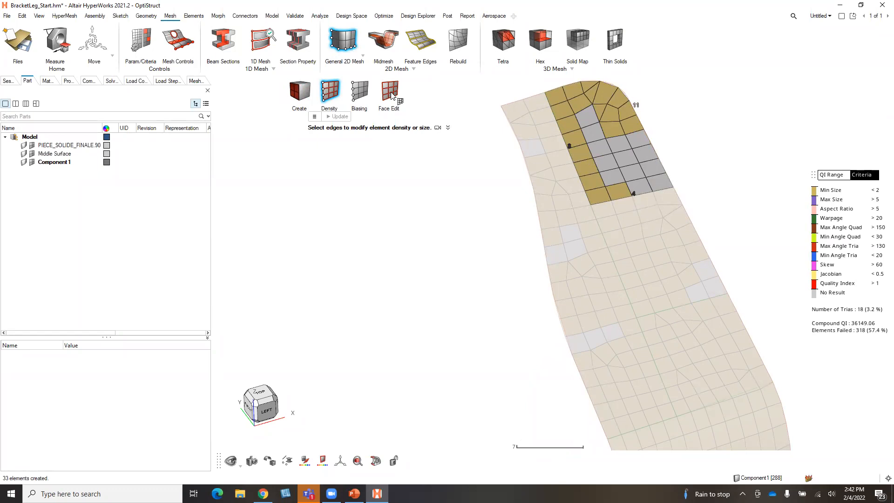
left_click(342, 47)
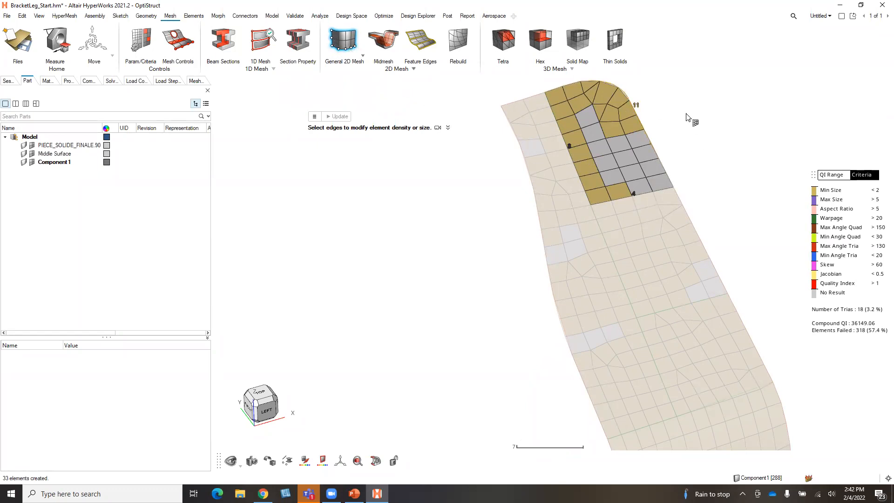
scroll(658, 177, "down", 4)
right_click_drag(701, 226, 666, 200)
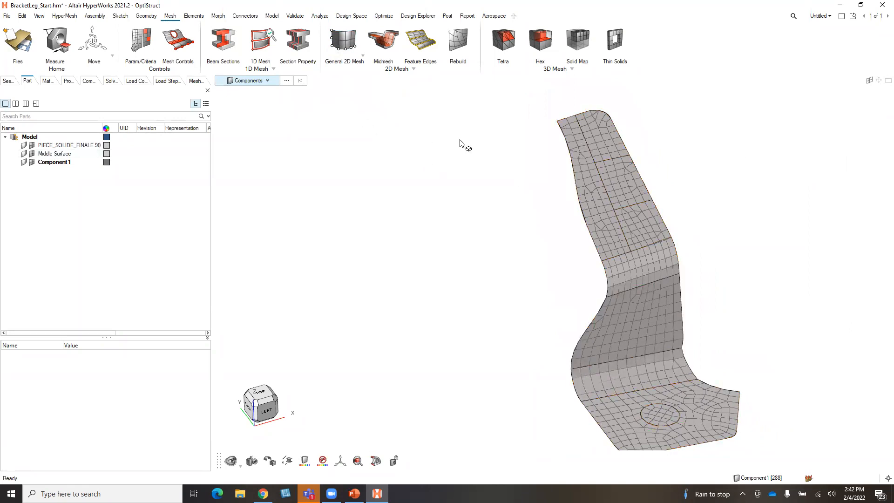
Use the Edit Elements Move tool to shift a mesh node slightly near the curved outer edge of the upper surface
left_click(195, 16)
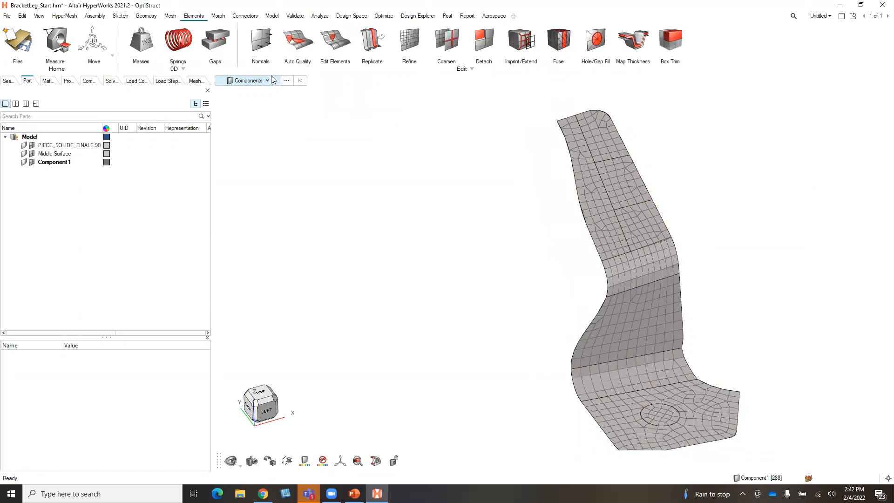
left_click(335, 47)
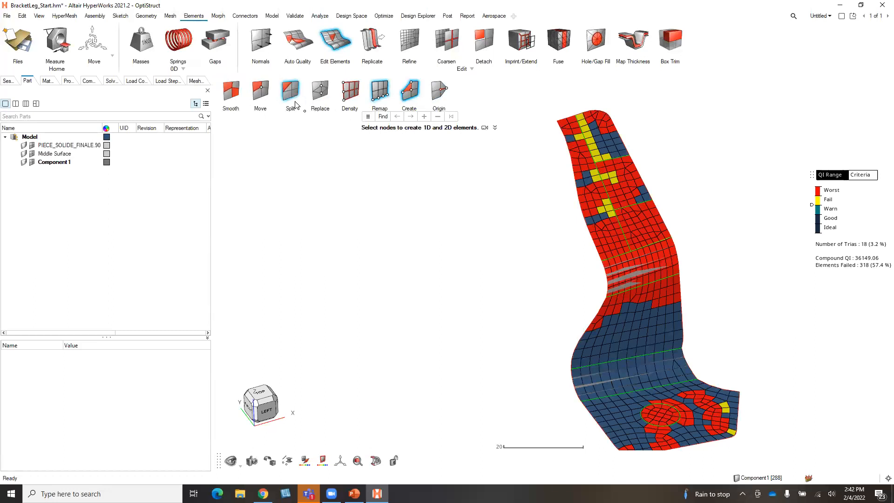
left_click(260, 91)
scroll(628, 159, "up", 2)
scroll(628, 158, "up", 3)
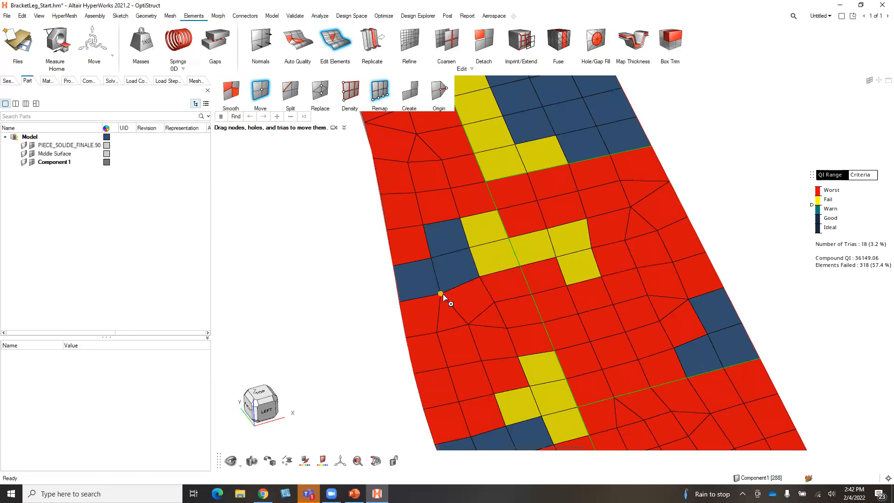
mouse_move(443, 296)
left_mouse_down()
mouse_move(440, 286)
mouse_move(434, 295)
mouse_move(447, 286)
mouse_move(442, 291)
left_mouse_up()
Contour the mesh by Min Size and move one node near each outer edge of the upper surface
left_click(866, 175)
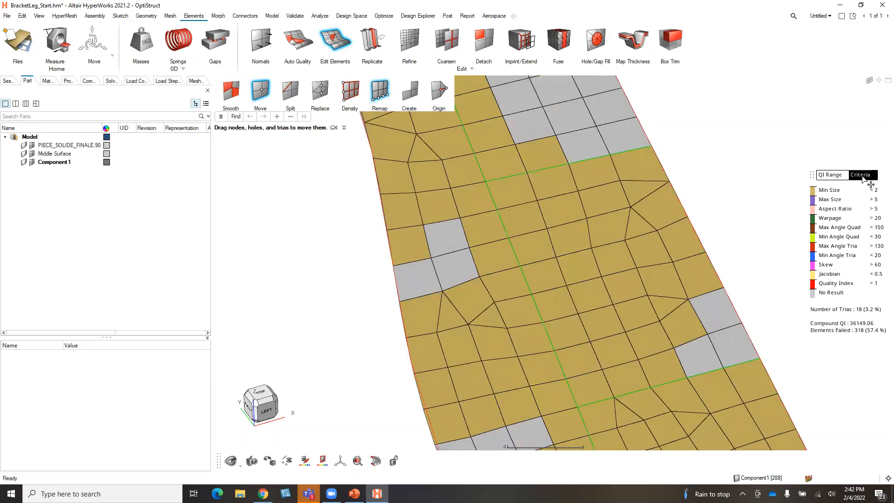
left_click(830, 191)
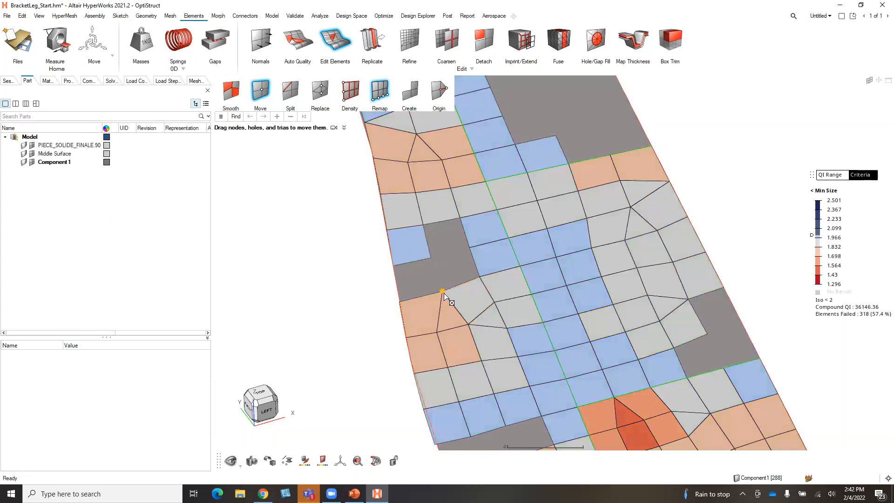
mouse_move(444, 294)
left_mouse_down()
mouse_move(443, 279)
mouse_move(438, 300)
mouse_move(440, 292)
left_mouse_up()
mouse_move(709, 339)
left_mouse_down()
mouse_move(698, 336)
mouse_move(707, 331)
left_mouse_up()
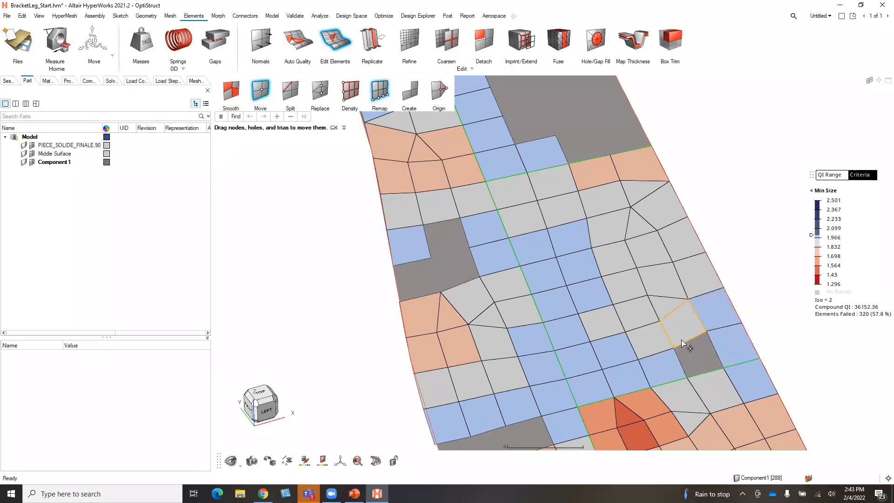
scroll(700, 310, "down", 5)
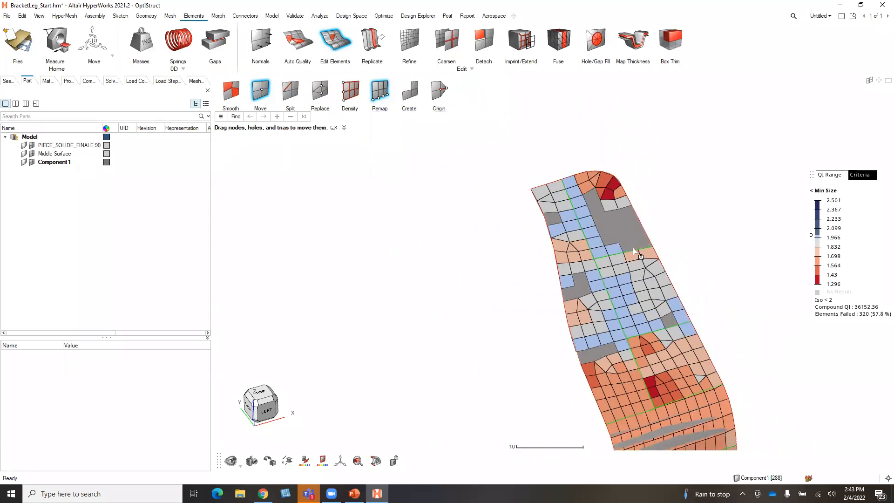
Split a quad beside the lengthwise line diagonally and collapse an element edge above the lower crosswise split with Replace
left_click(290, 93)
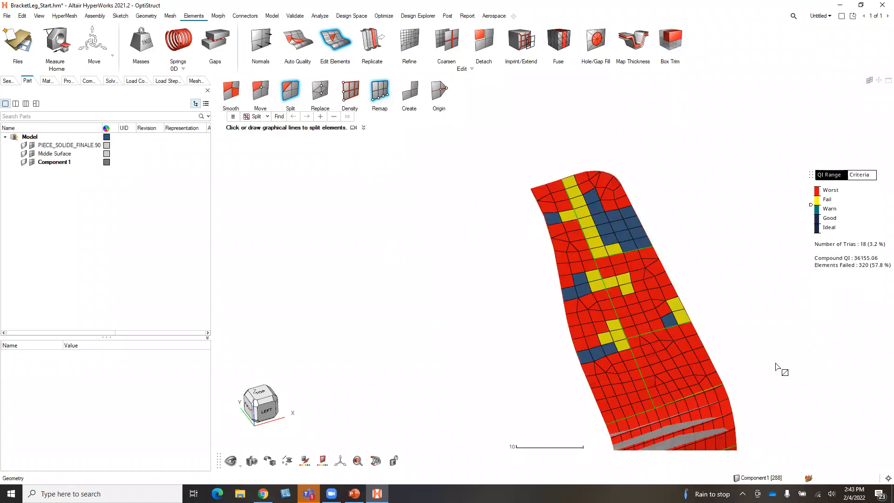
scroll(675, 363, "up", 6)
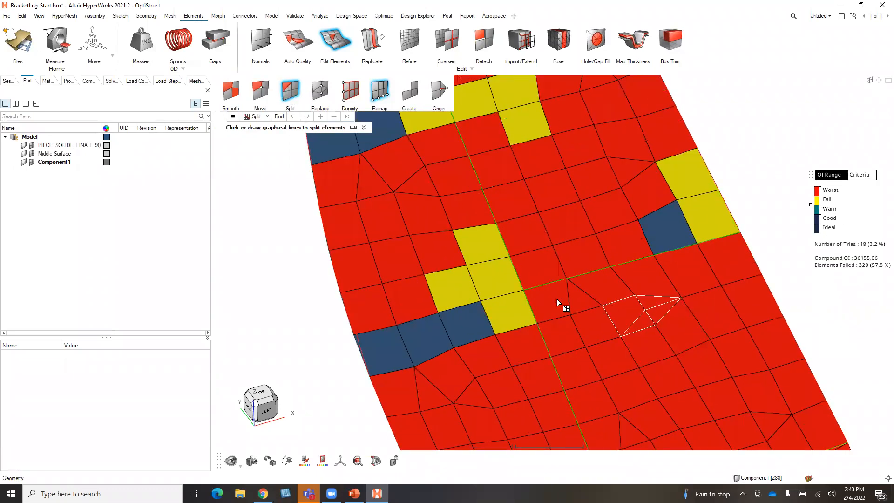
left_click(510, 319)
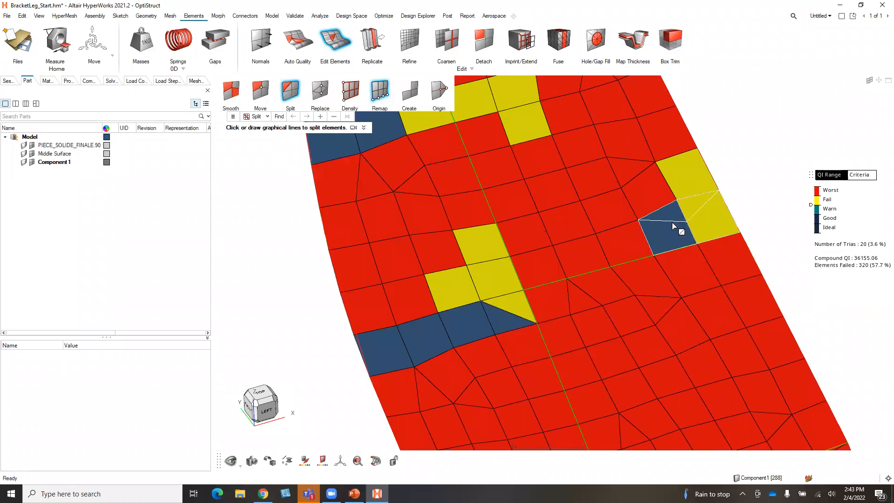
left_click(323, 95)
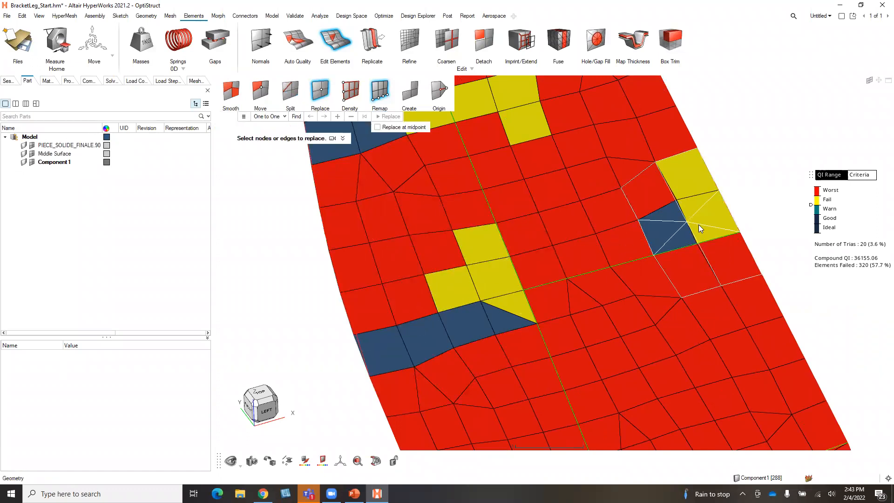
left_click(639, 229)
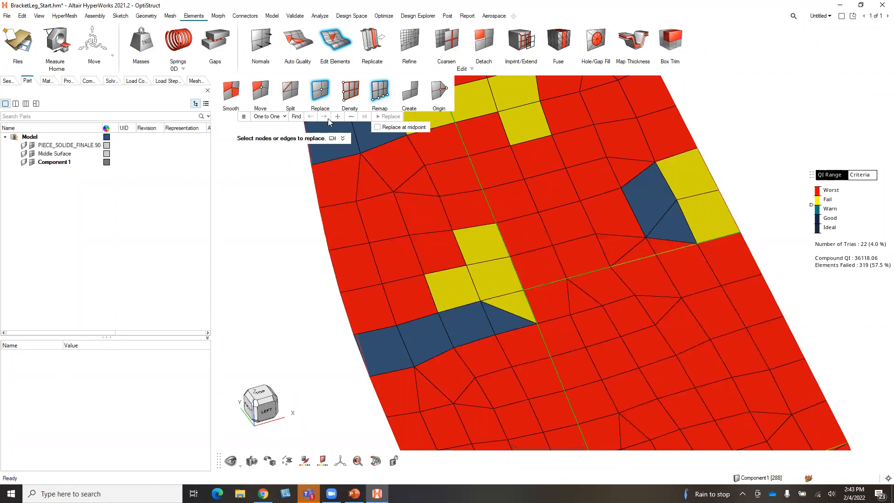
Set the element density of the lower crosswise split edge to 7
left_click(350, 92)
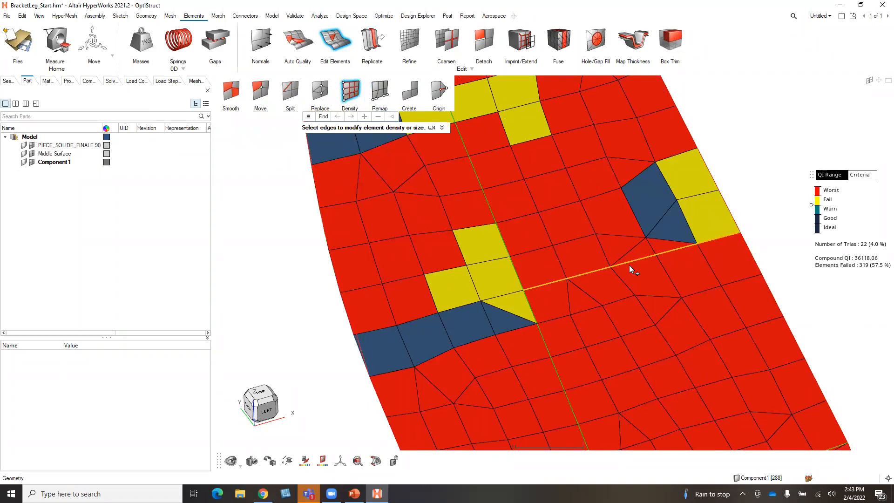
left_click(628, 263)
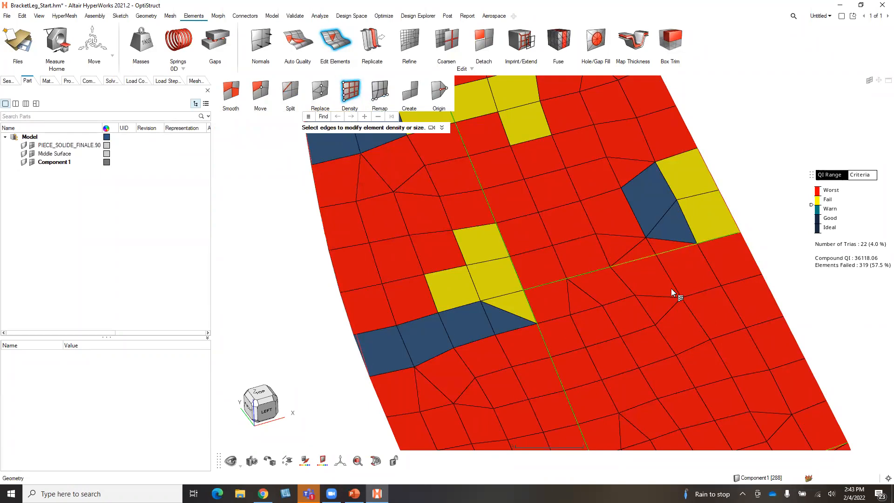
left_click(646, 262)
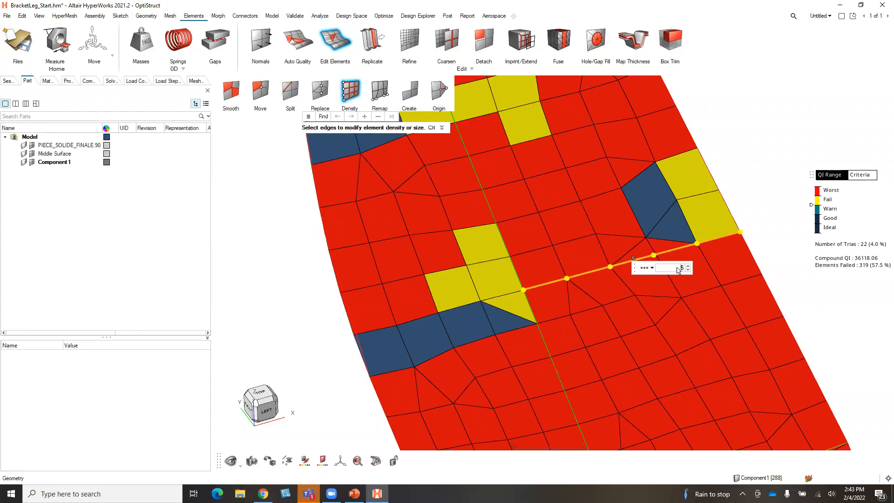
key("Return")
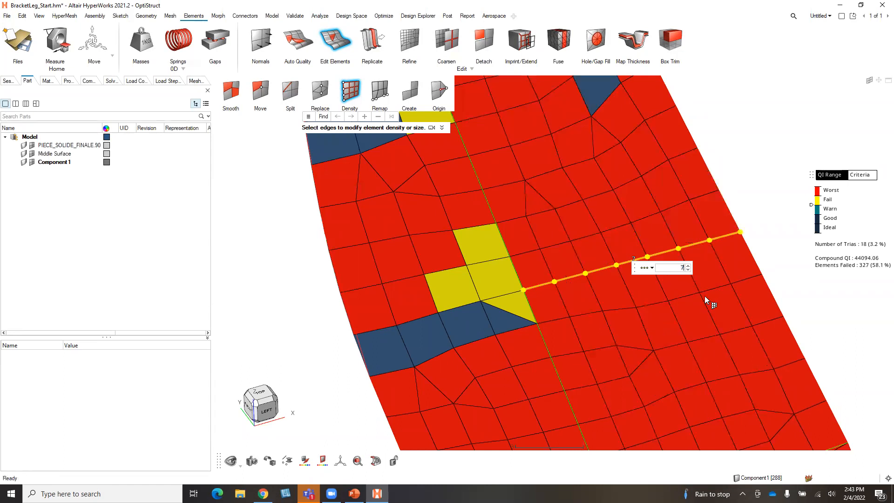
left_click(762, 138)
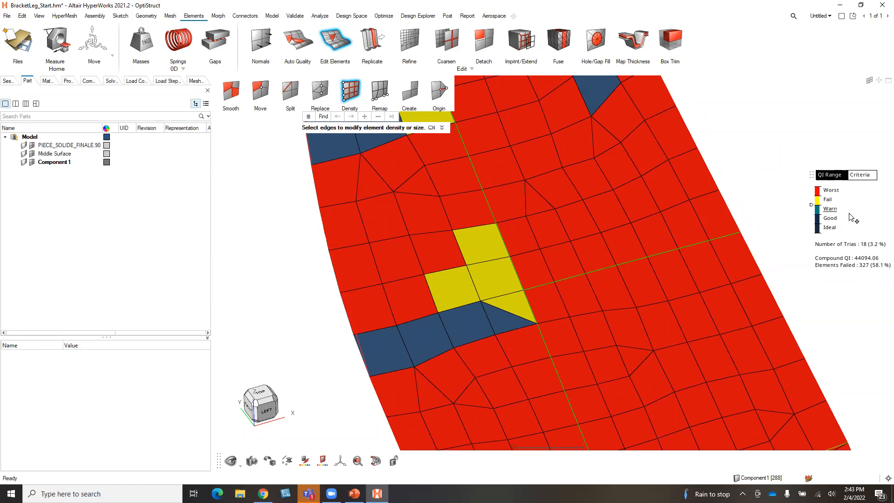
Contour the mesh by the Aspect Ratio criterion and lower its iso threshold to about 1.07
scroll(618, 295, "down", 5)
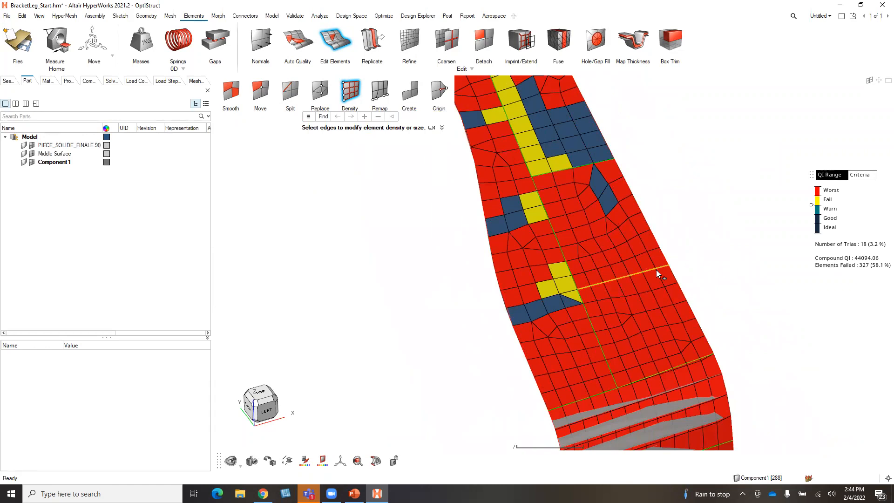
scroll(655, 269, "down", 3)
scroll(660, 314, "up", 1)
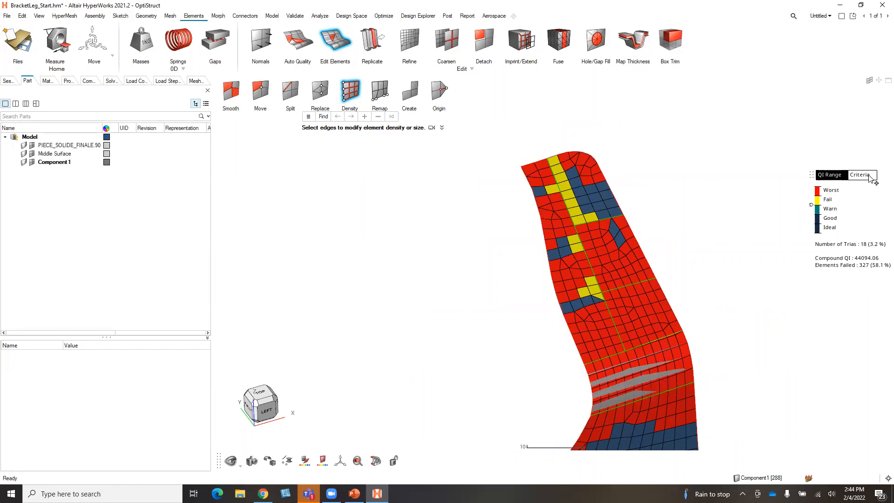
left_click(870, 179)
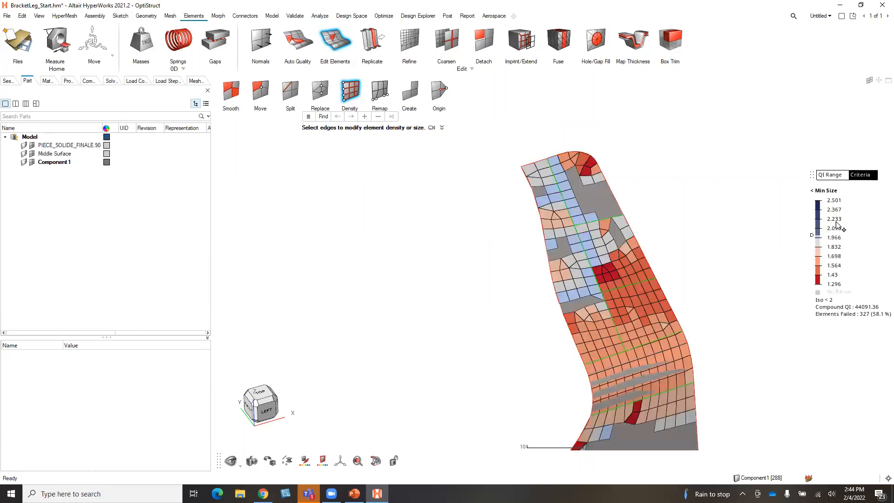
left_click(829, 190)
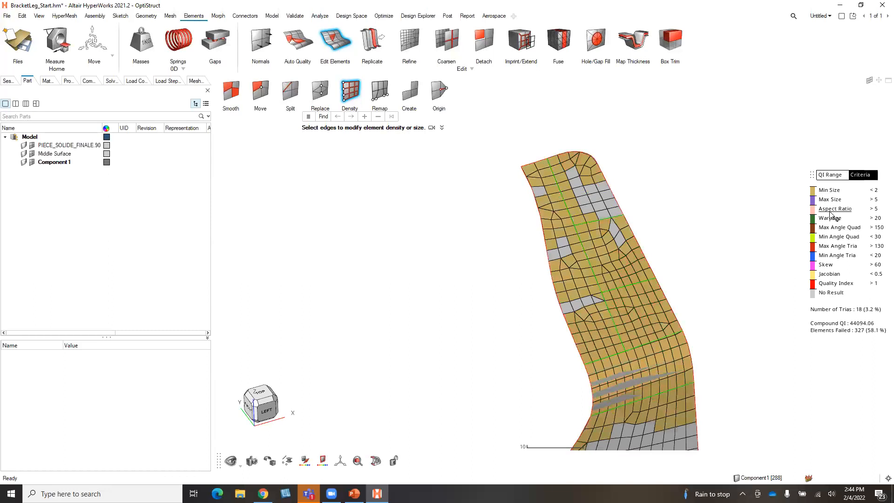
left_click(831, 209)
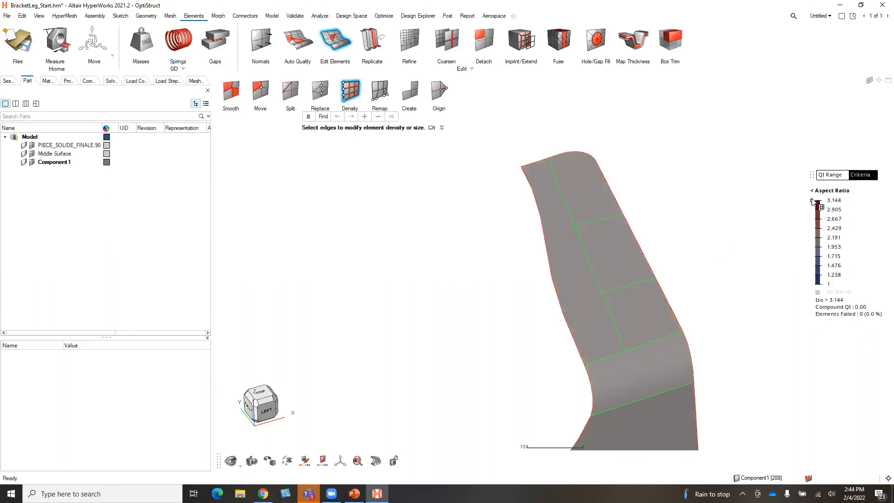
left_click_drag(811, 204, 810, 279)
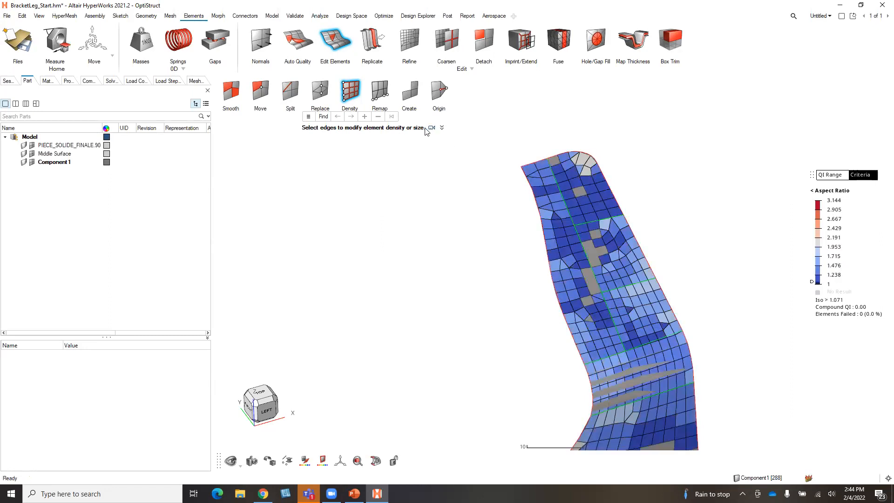
Activate the Create tool and select the elements around the irregular node beside the leg's outer edge, just below the blue row
left_click(231, 93)
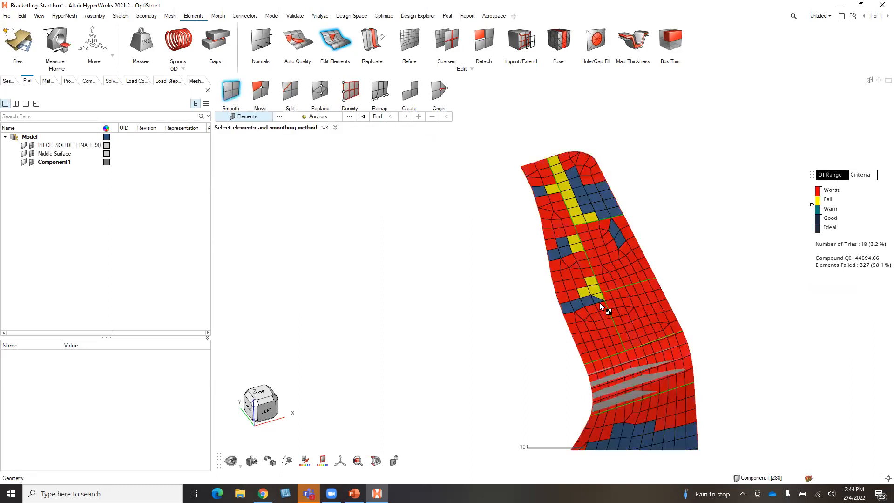
scroll(625, 323, "up", 5)
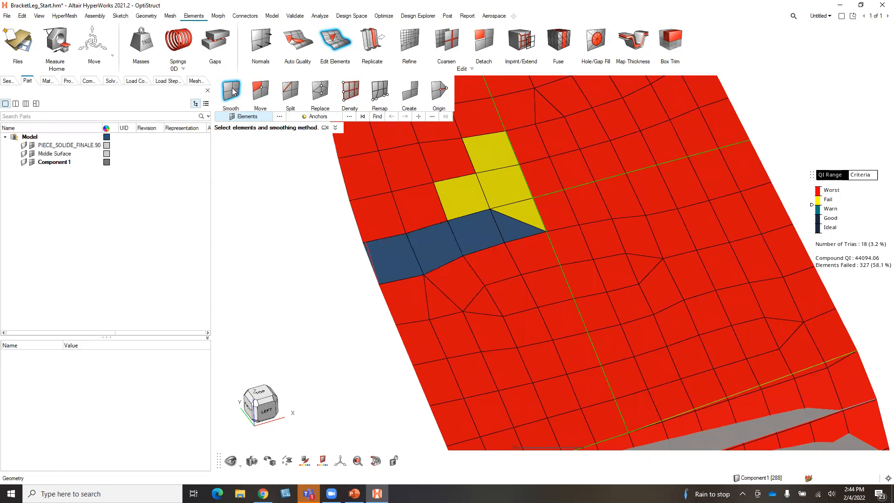
left_click(416, 97)
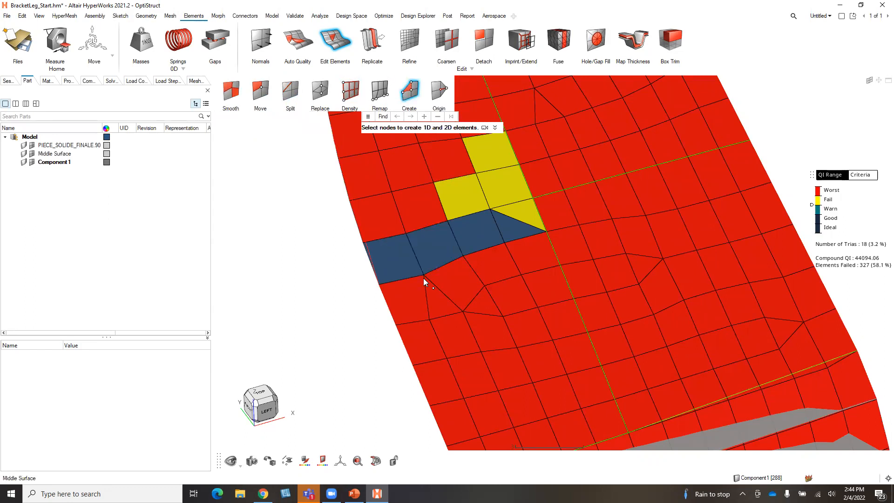
left_click(454, 263)
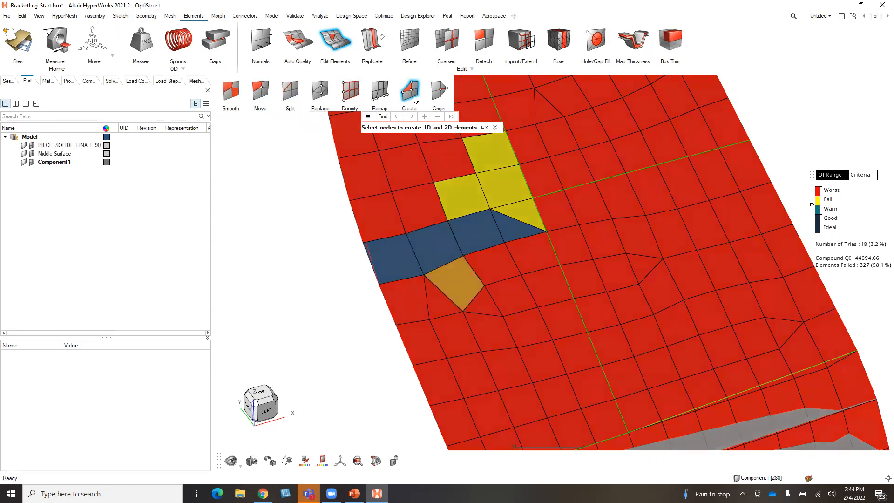
left_click(331, 256)
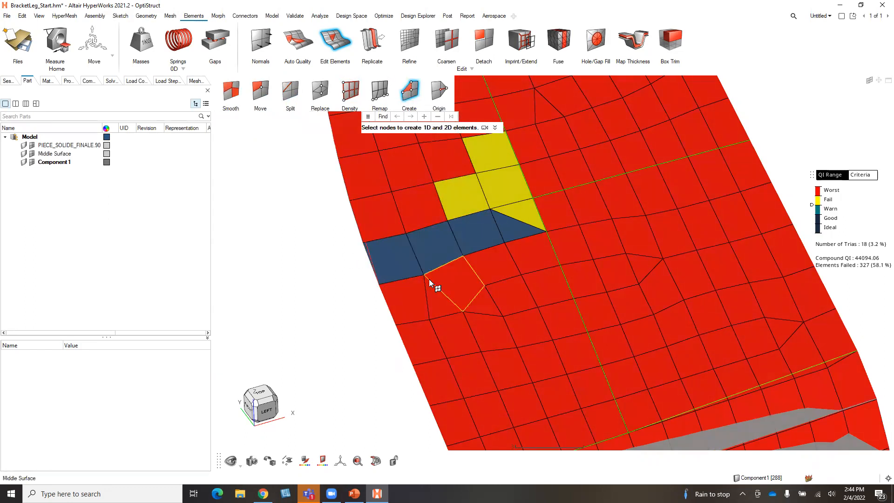
left_click(450, 284)
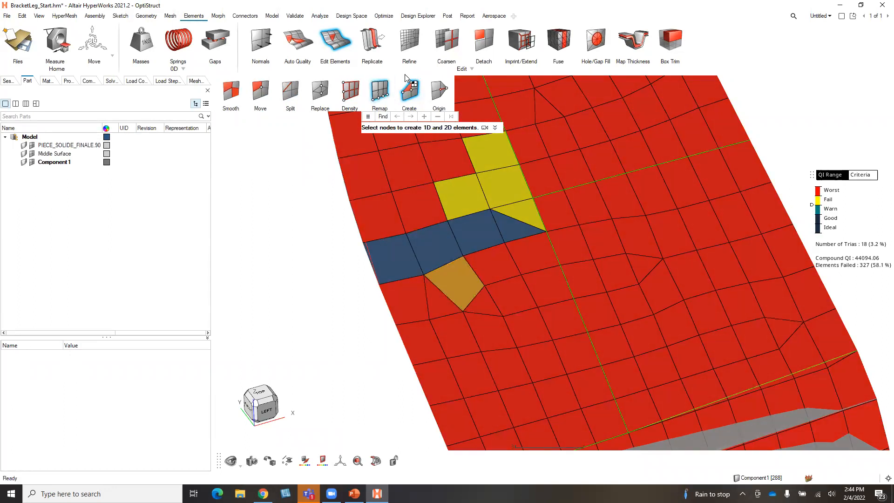
left_click(424, 275)
left_click(431, 267)
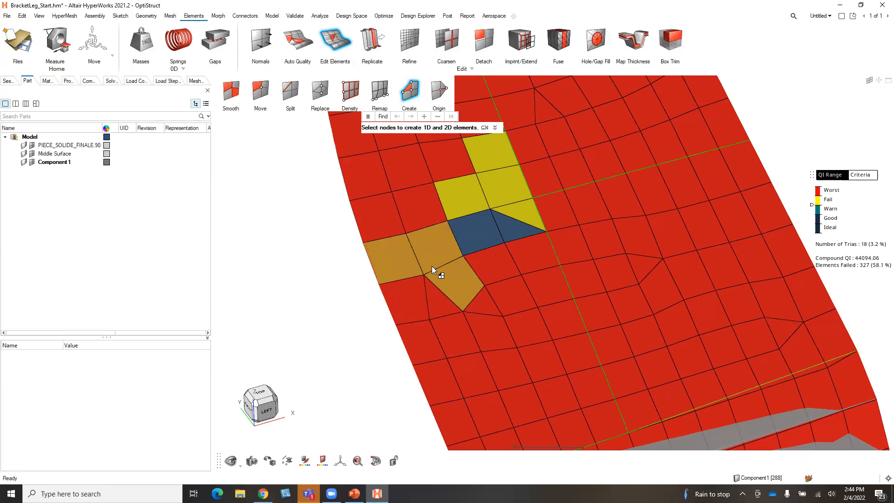
left_click(425, 290)
left_click(435, 296)
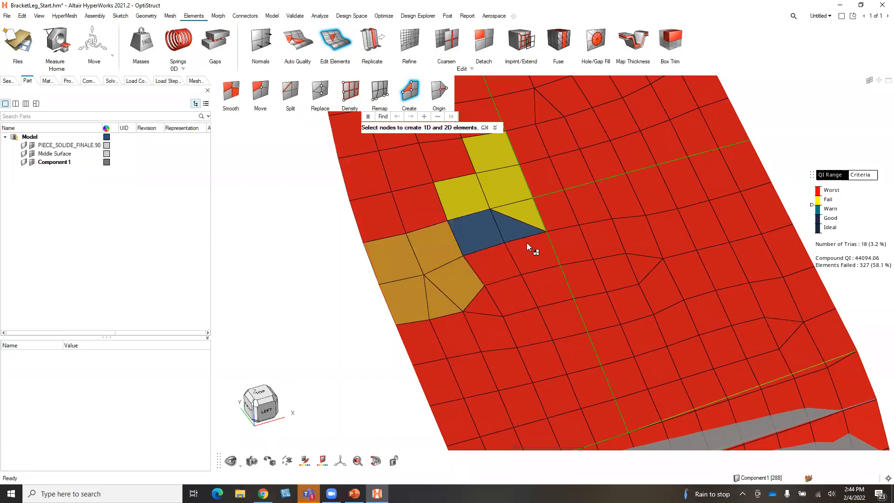
scroll(546, 250, "down", 4)
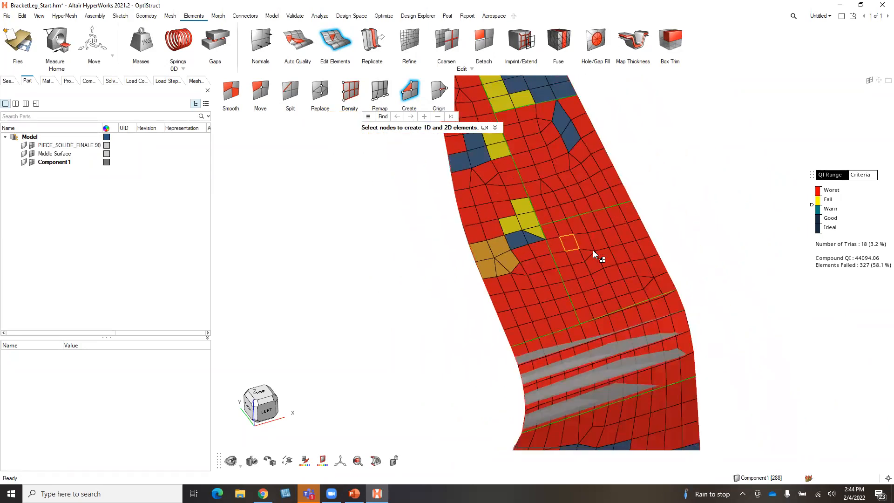
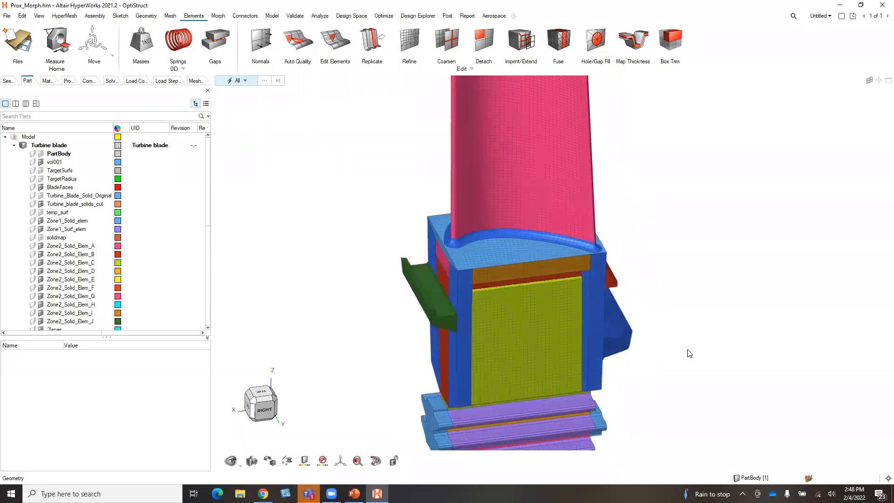
Inspect the meshed turbine blade and its root block, and restore the saved Hook view for a close-up of the hook
scroll(669, 327, "down", 3)
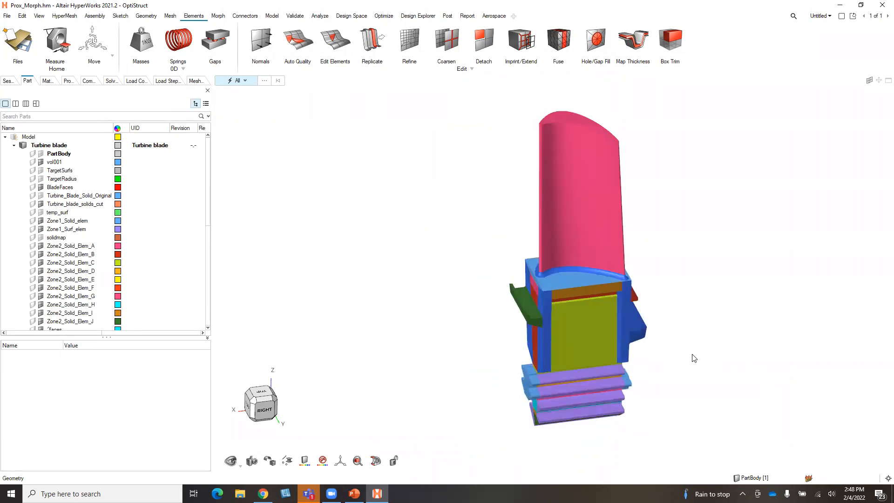
scroll(751, 356, "up", 2)
scroll(466, 291, "up", 2)
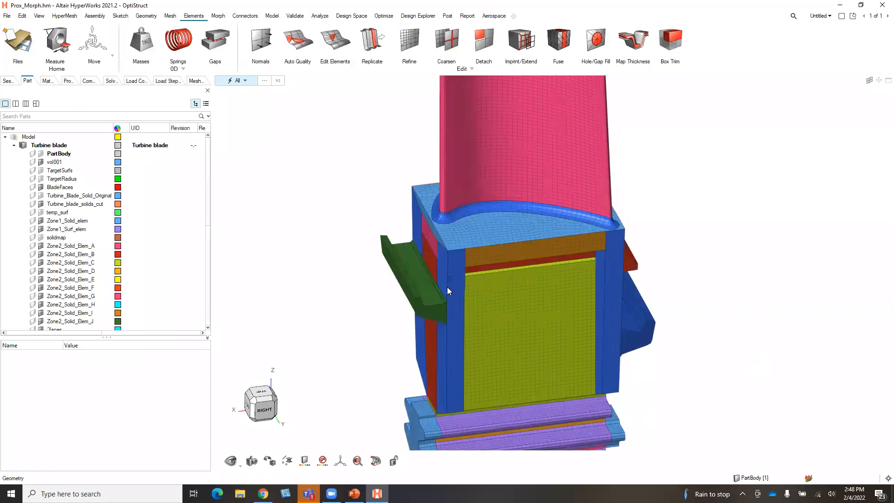
scroll(447, 291, "up", 3)
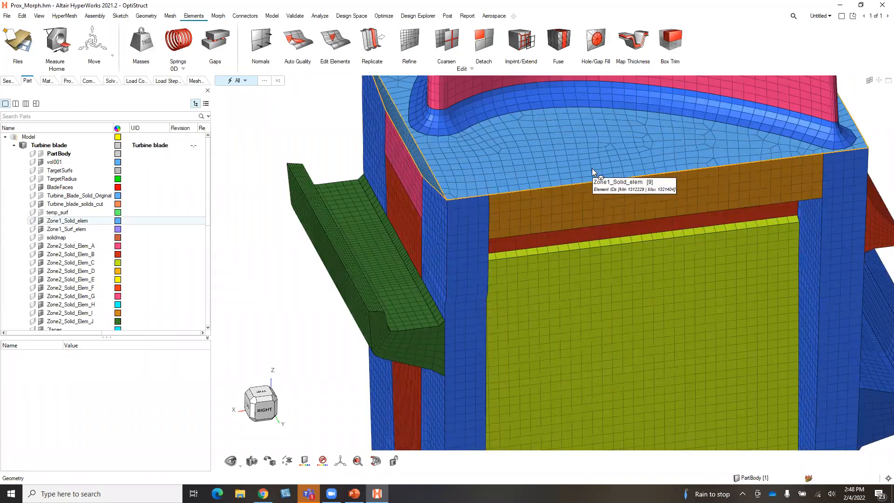
scroll(508, 328, "down", 4)
middle_click_drag(508, 329, 508, 323)
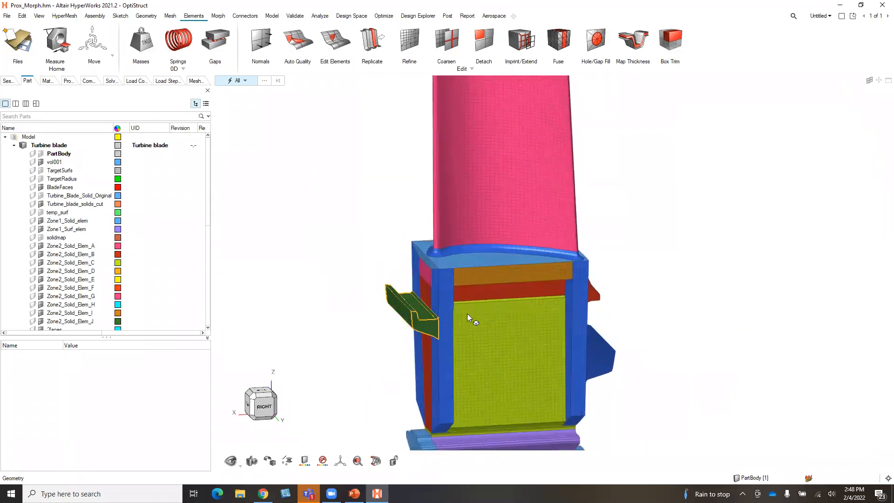
left_click(251, 461)
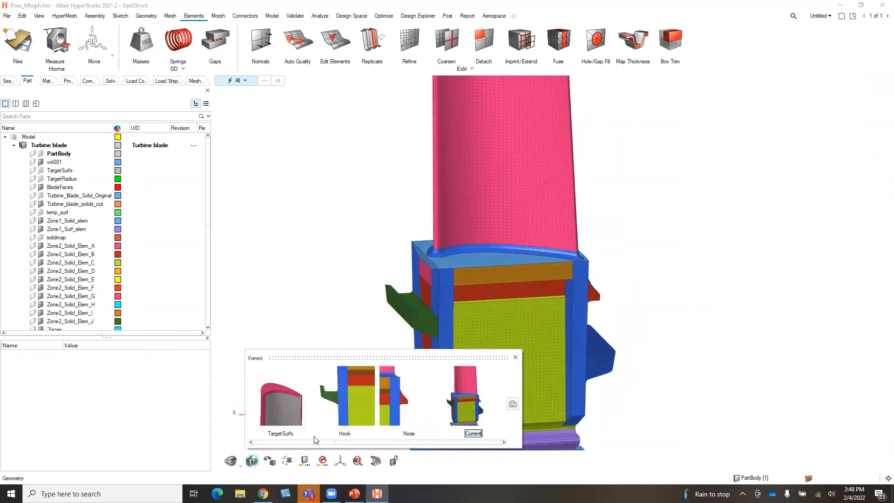
left_click(348, 403)
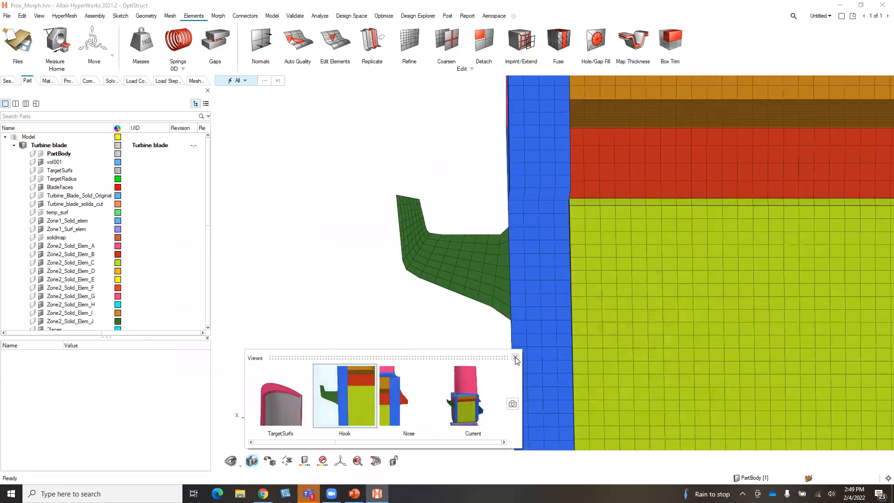
left_click(515, 357)
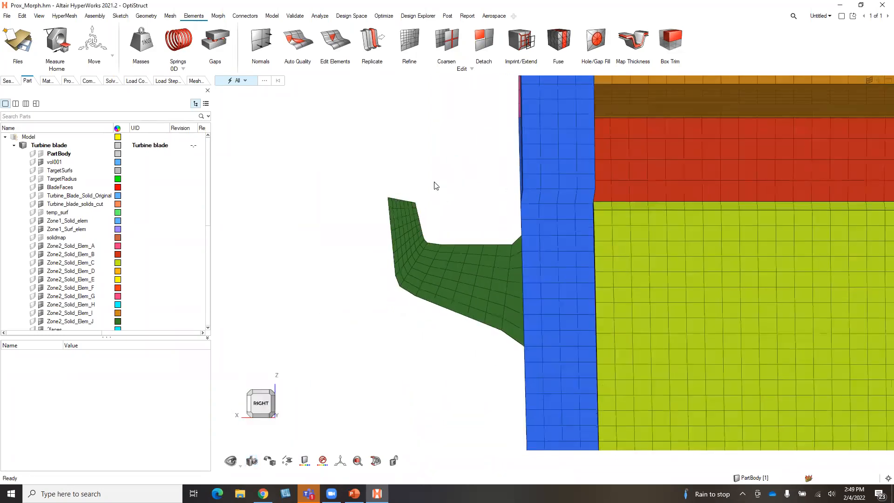
scroll(435, 184, "up", 4)
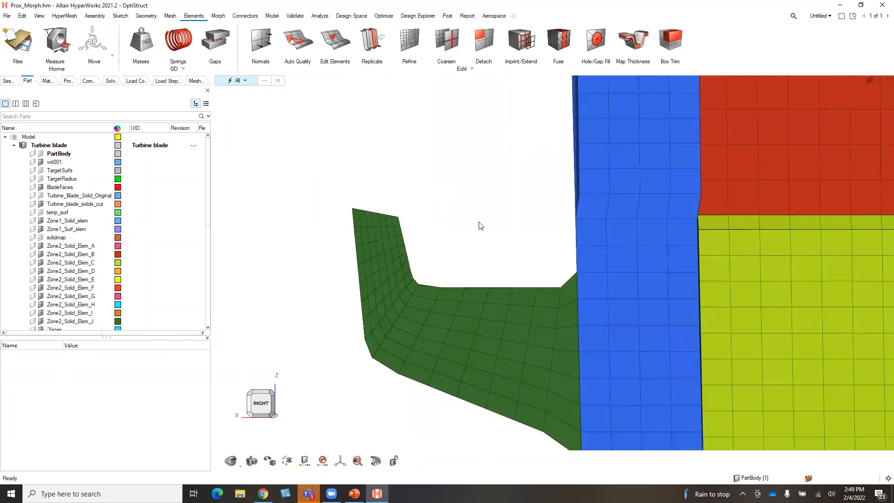
Start a Proximity morph and select all nodes on the end face of the green hook's upright lip as moving nodes
left_click(219, 17)
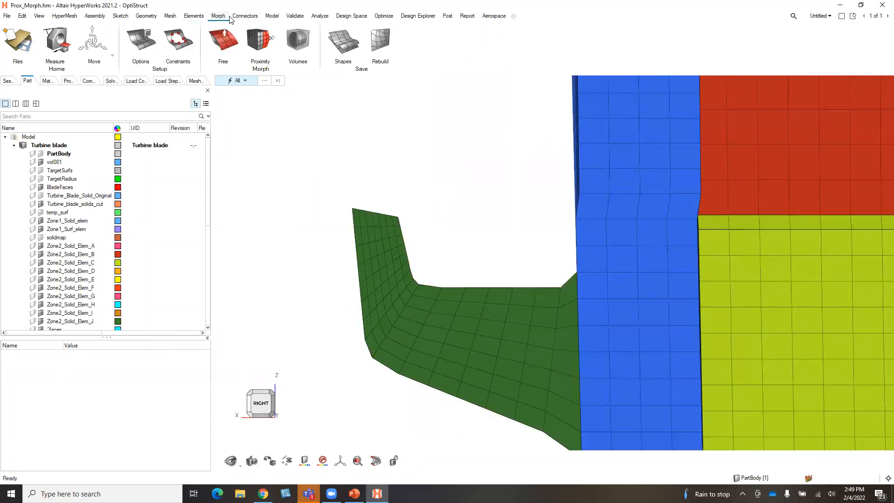
left_click(261, 44)
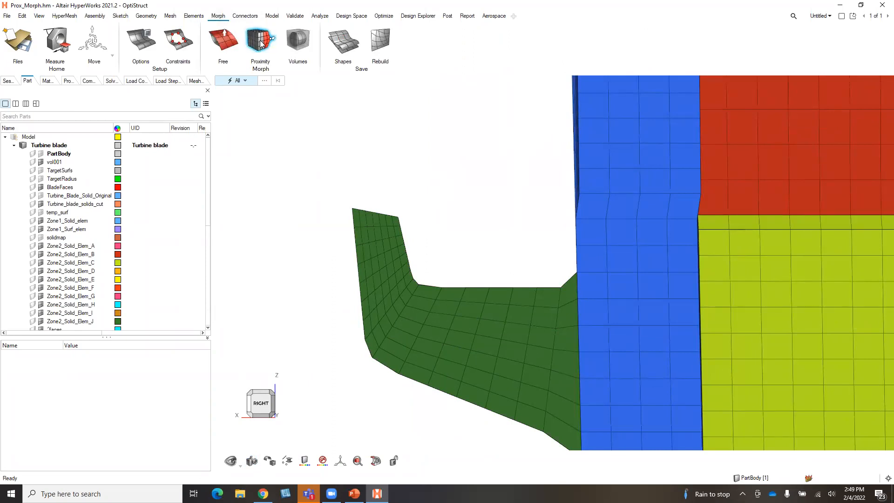
right_click(309, 163)
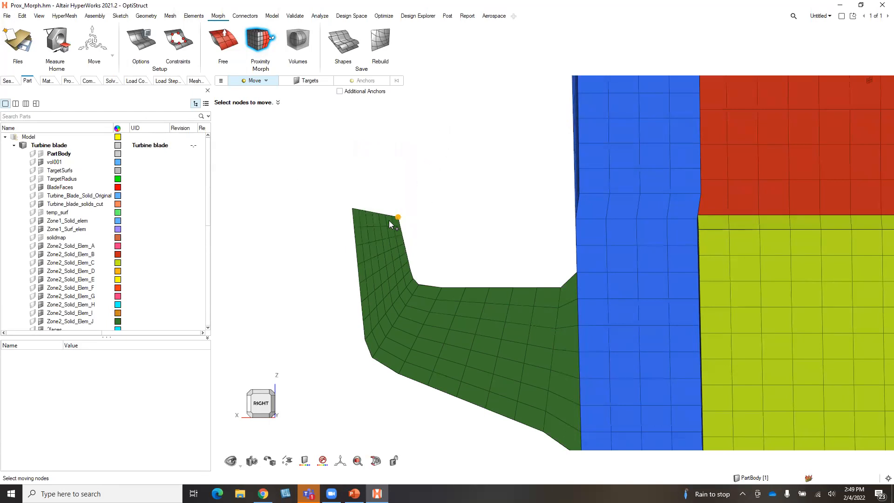
scroll(393, 223, "up", 3)
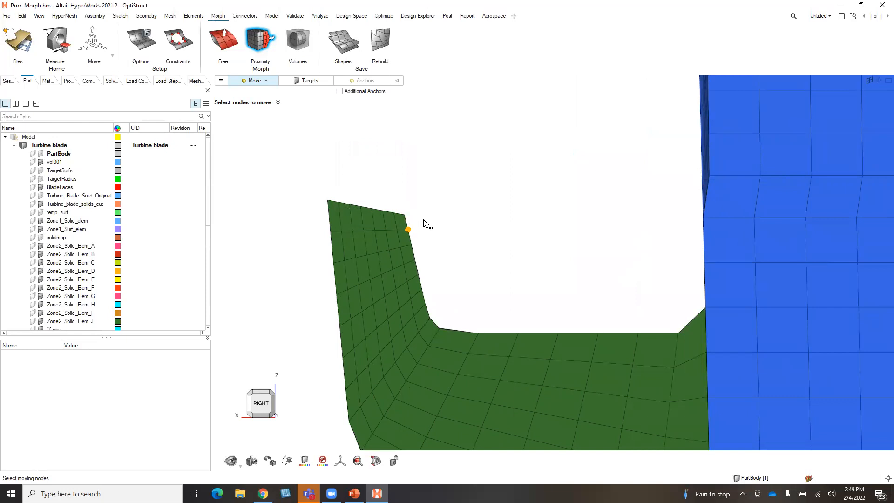
left_click_drag(306, 217, 347, 217)
mouse_move(412, 226)
left_mouse_down()
mouse_move(393, 196)
mouse_move(305, 207)
mouse_move(309, 219)
left_mouse_up()
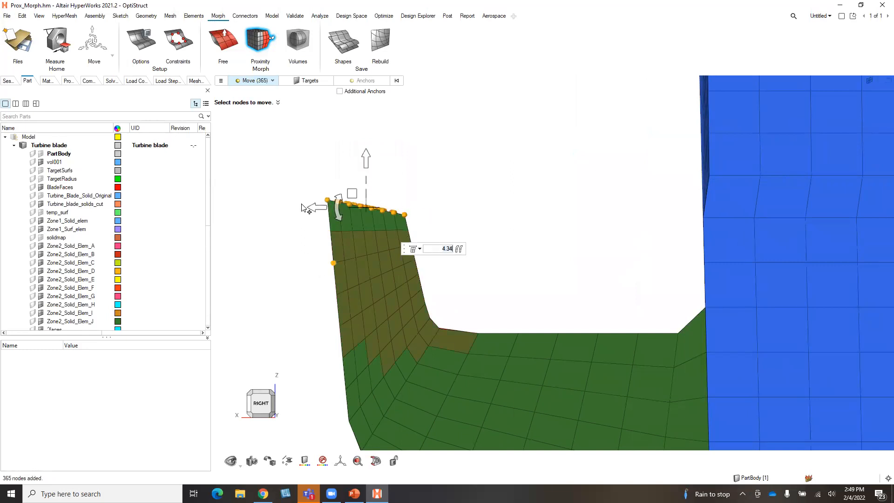
Move the selected lip nodes along Z by 1.50 to lengthen the hook's upright lip
scroll(396, 229, "down", 1)
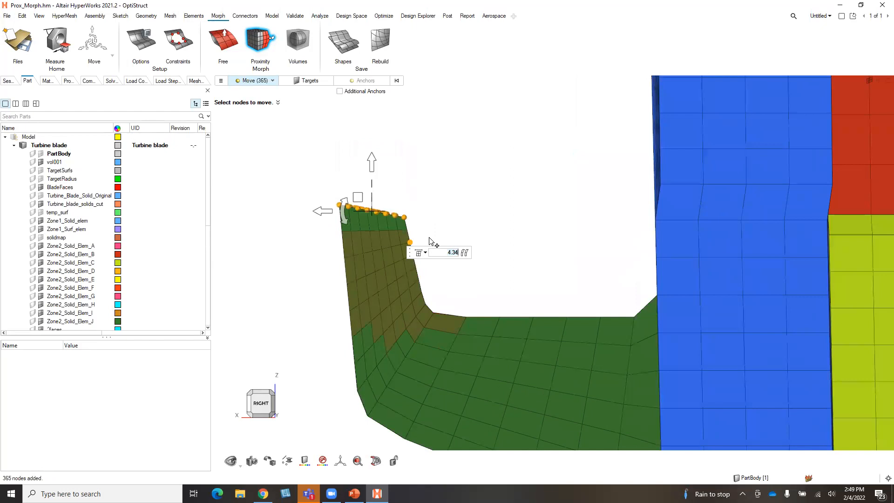
middle_click_drag(413, 189, 421, 198)
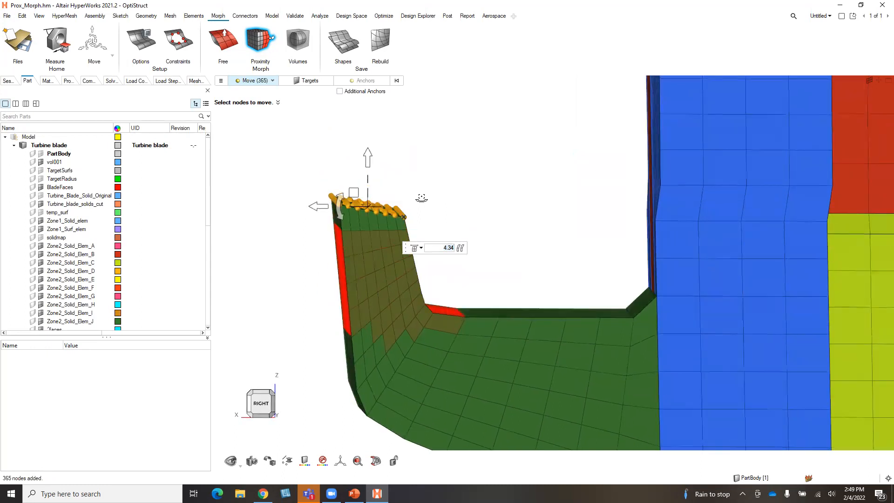
left_click(369, 153)
left_click_drag(369, 151, 382, 121)
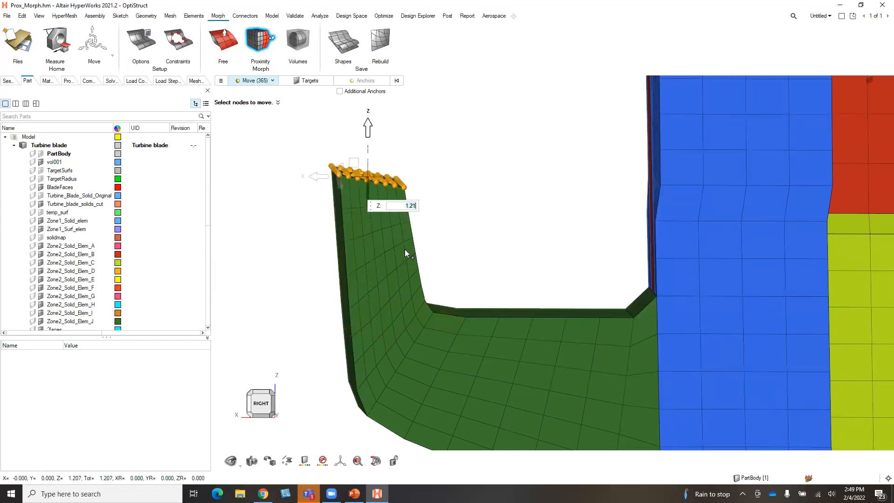
middle_click_drag(373, 267, 392, 268)
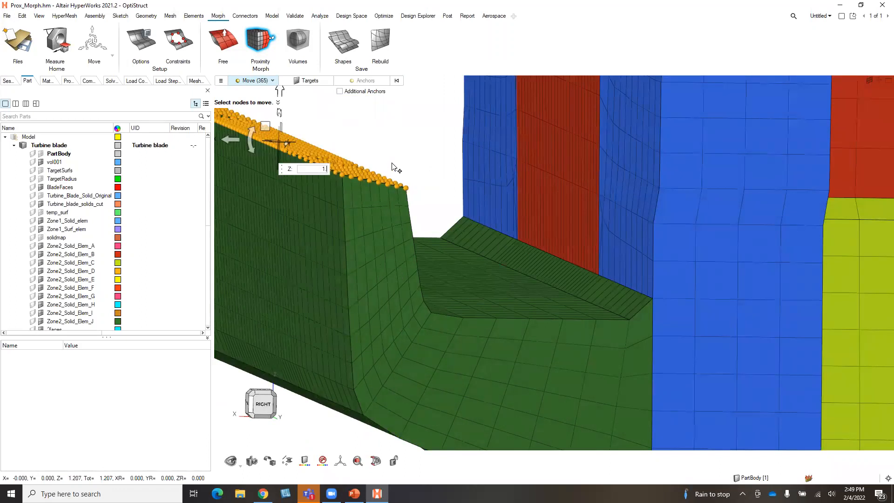
key("Return")
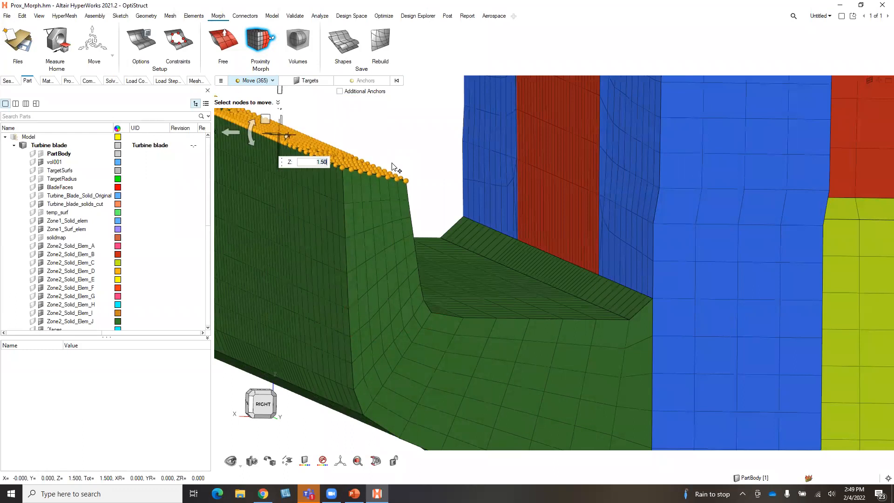
Check the extended hook lip from several angles and apply the proximity morph
middle_click_drag(399, 261, 325, 249)
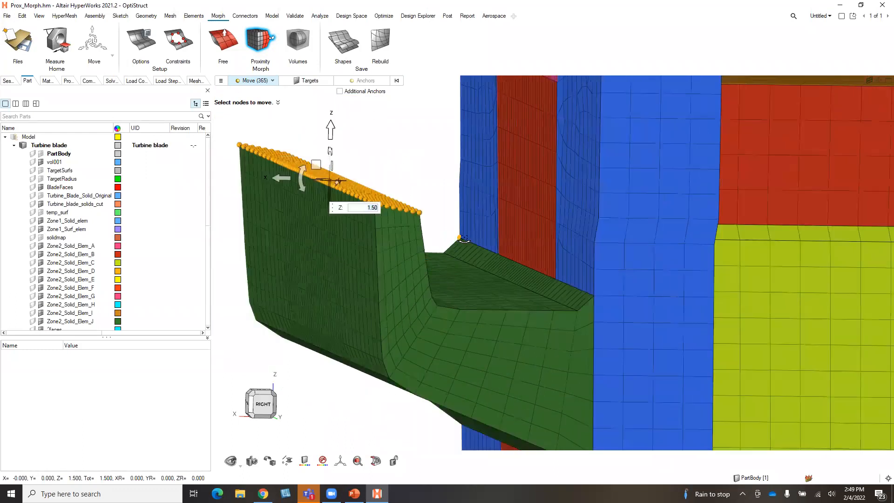
middle_click_drag(465, 239, 431, 230)
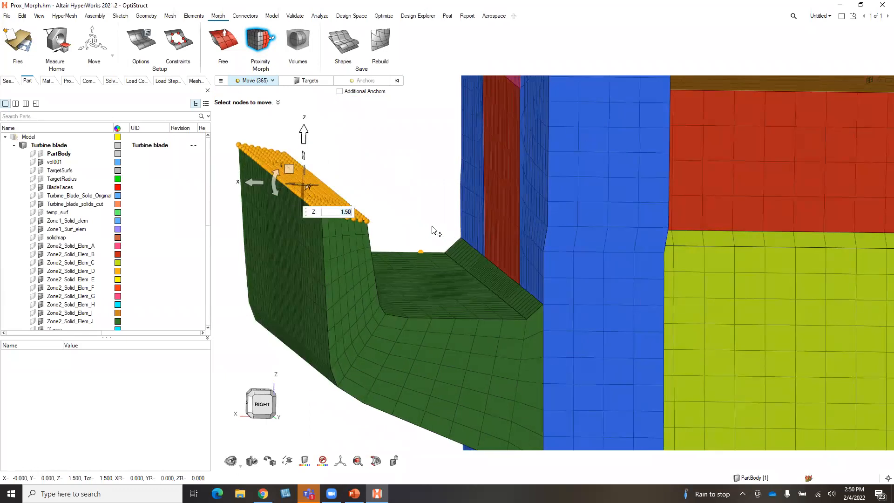
middle_click_drag(392, 176, 407, 176)
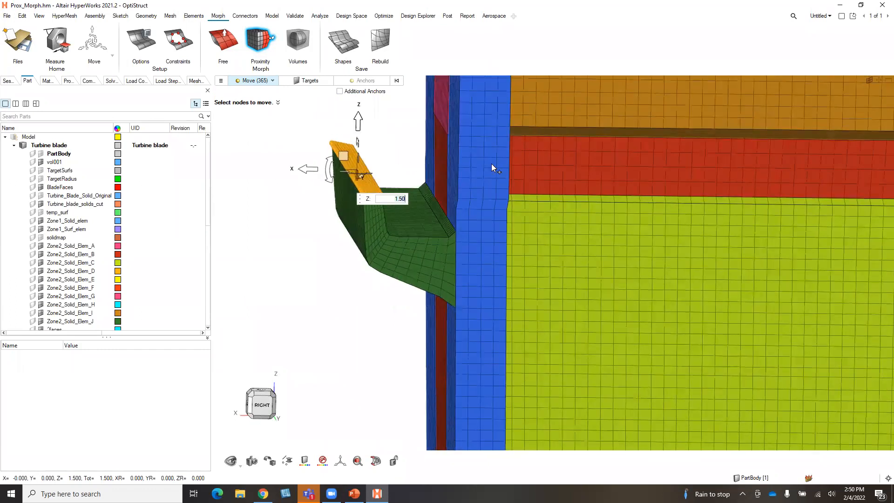
scroll(438, 189, "down", 2)
scroll(437, 189, "up", 3)
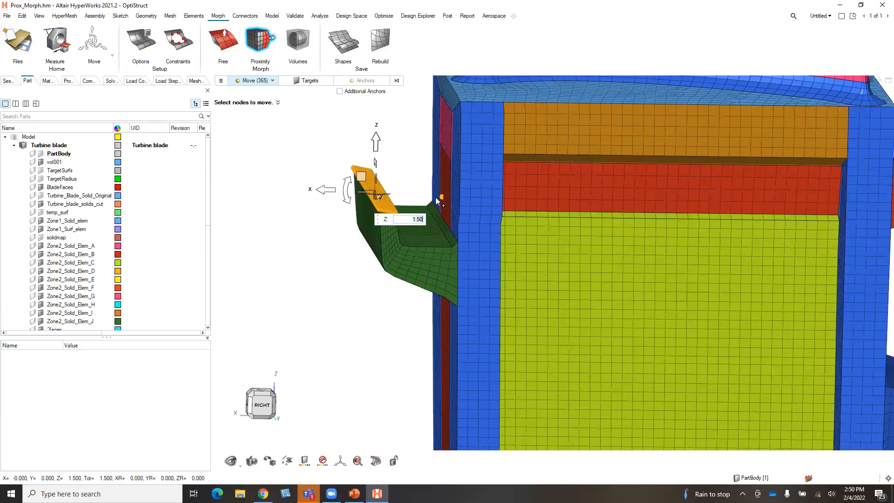
left_click(258, 41)
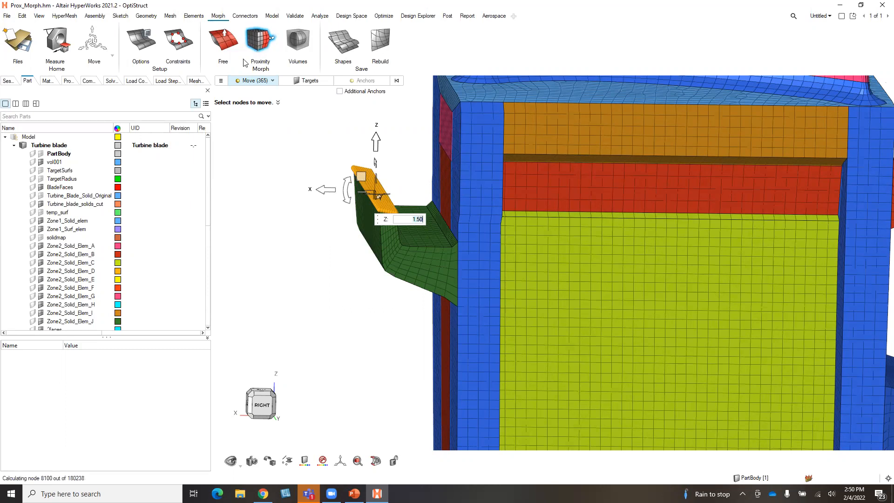
Try to open the Volume_Morph model from the Morph Tools folder, discarding the unsaved changes to the turbine blade model
left_click(224, 42)
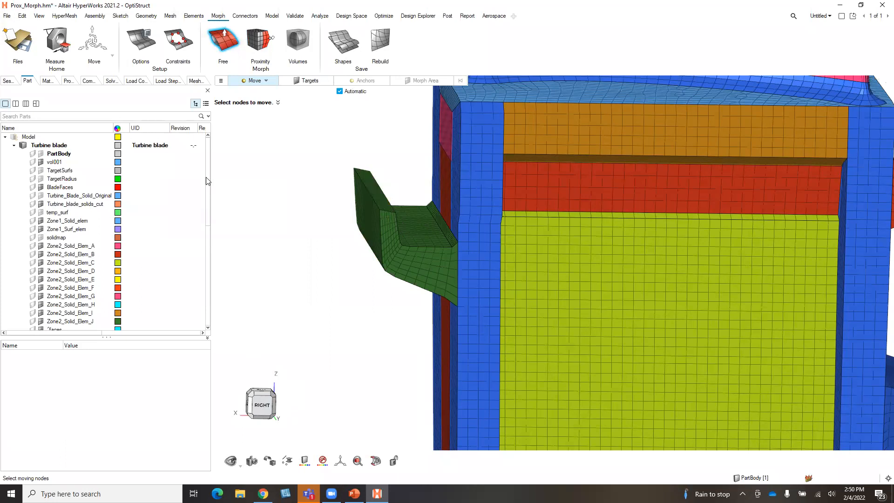
left_click(7, 16)
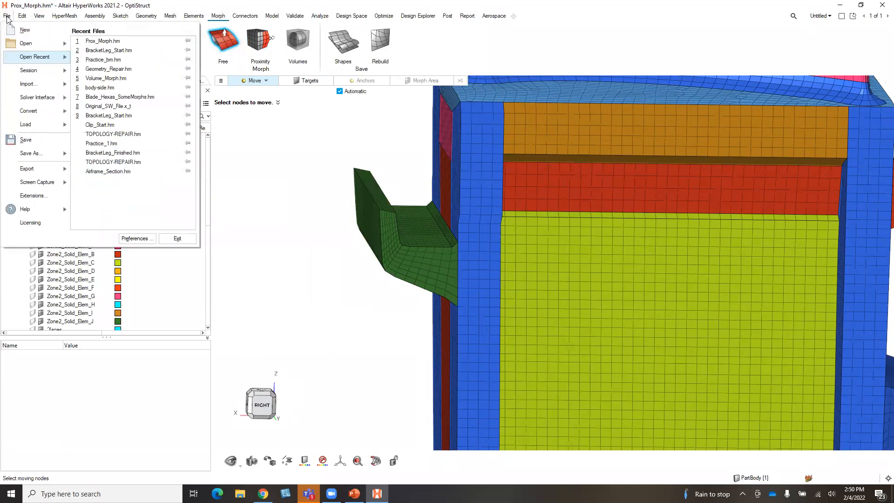
mouse_move(33, 48)
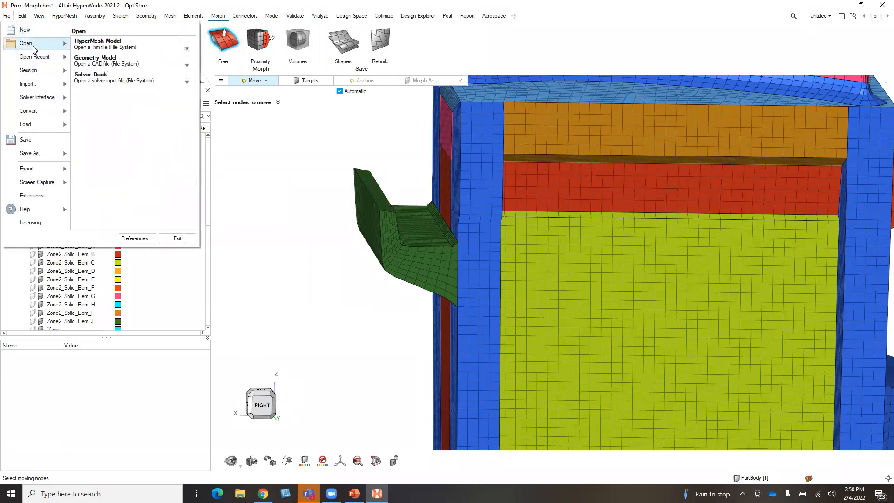
left_click(94, 46)
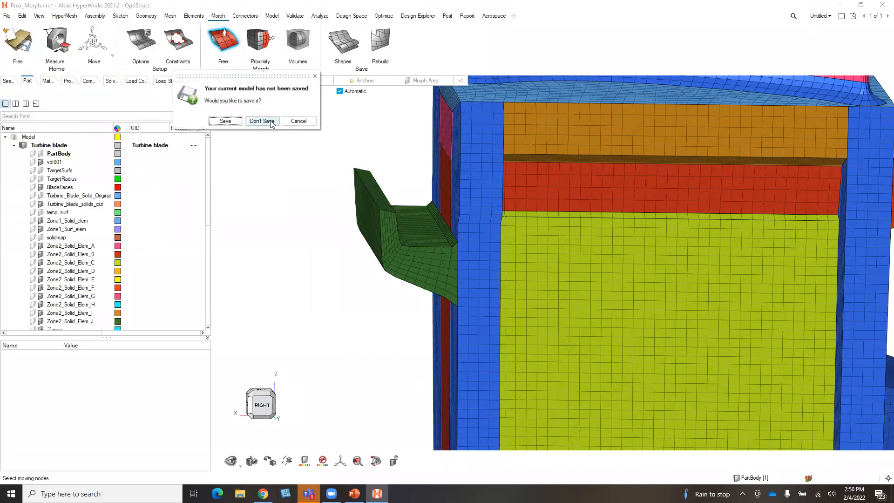
left_click(262, 120)
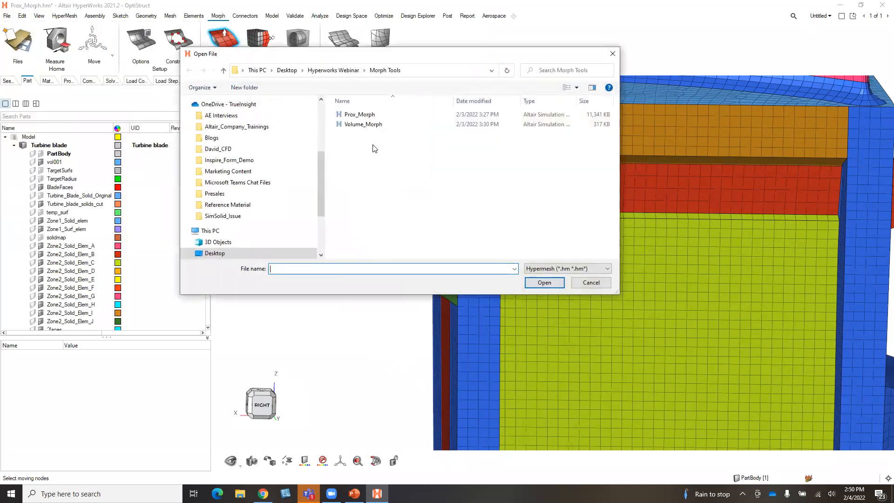
double_click(362, 125)
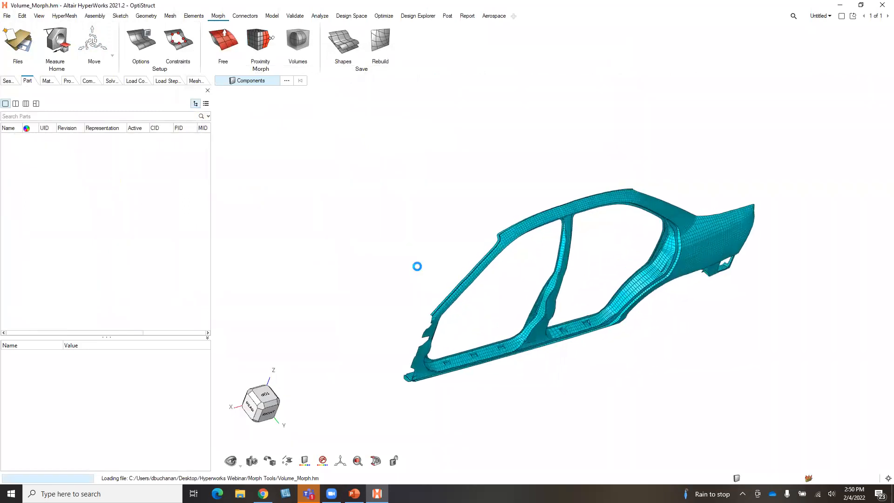
left_click(512, 270)
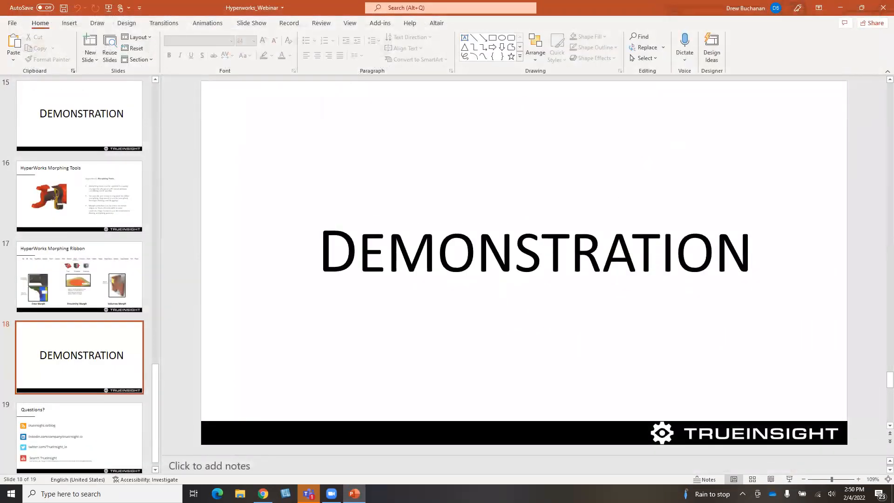
Relaunch HyperWorks 2021.2 and dismiss the Getting Started window
left_click(100, 494)
type("hy")
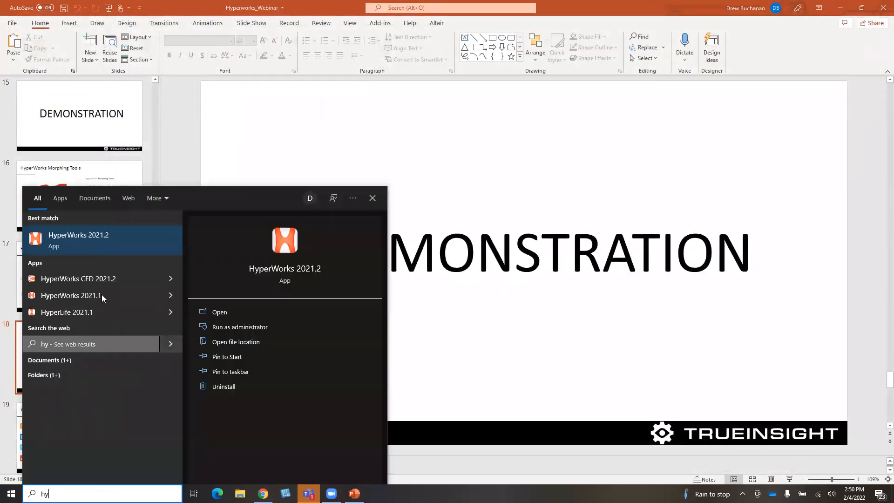
left_click(111, 242)
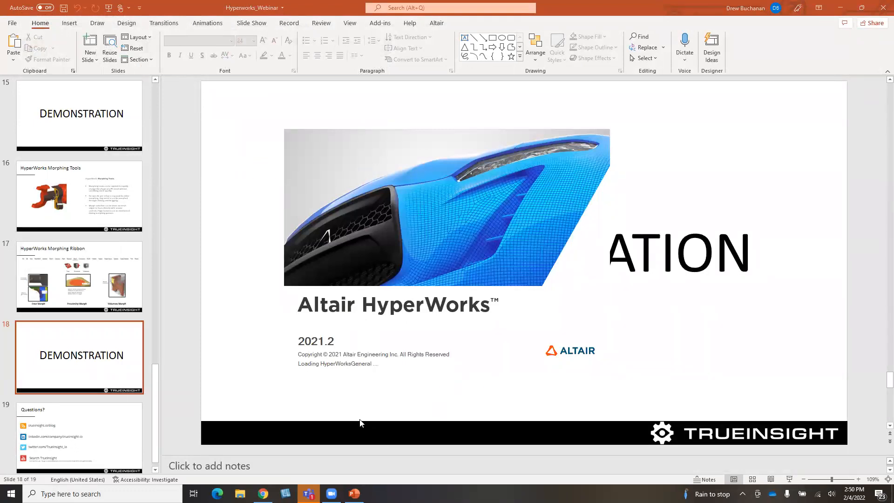
left_click(55, 269)
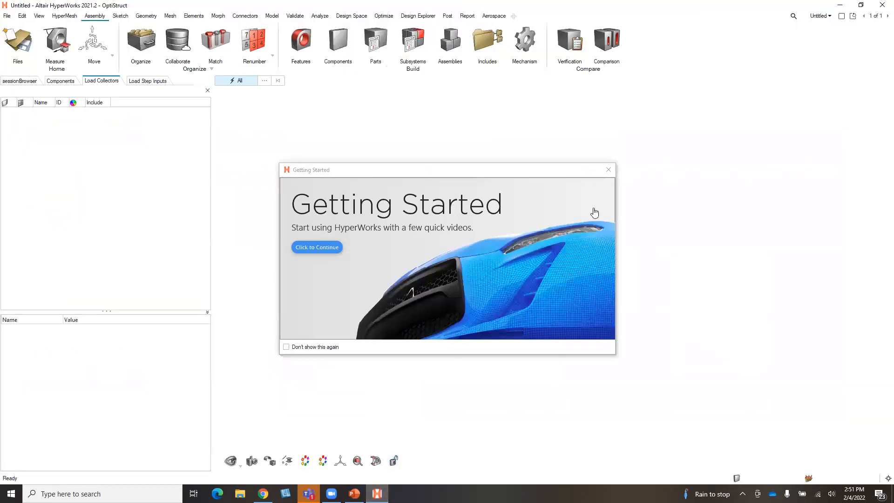
left_click(608, 170)
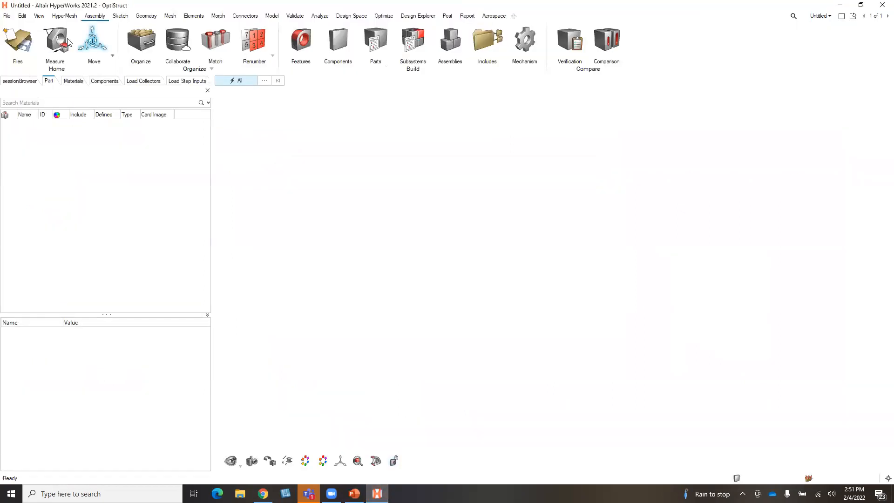
Open the Volume_Morph HyperMesh model from the Hyperworks Webinar > Morph Tools folder on the Desktop
left_click(8, 17)
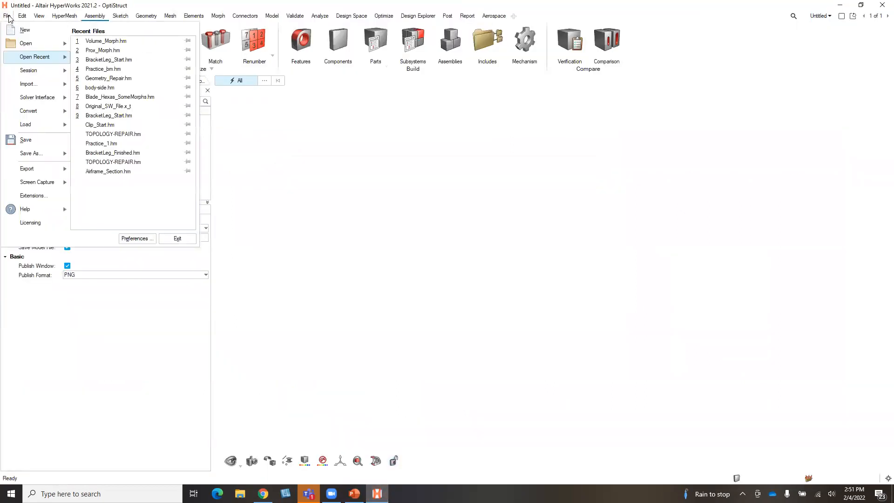
mouse_move(28, 44)
left_click(108, 45)
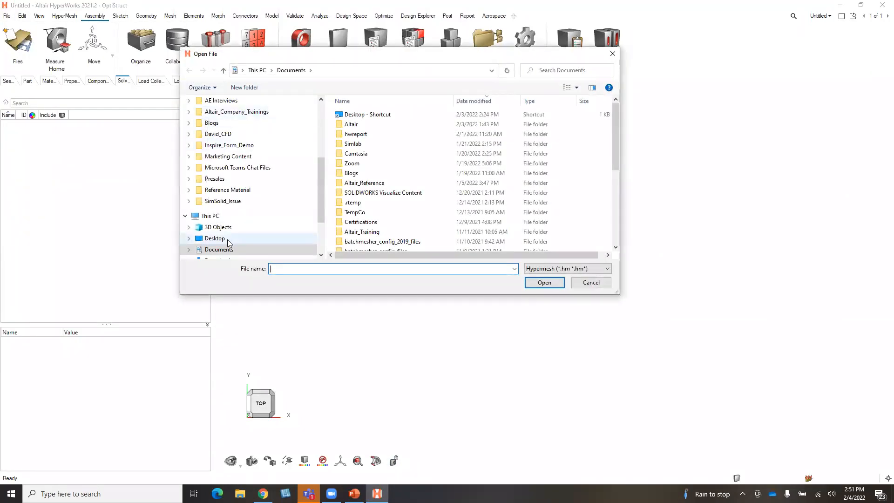
left_click(227, 240)
double_click(369, 114)
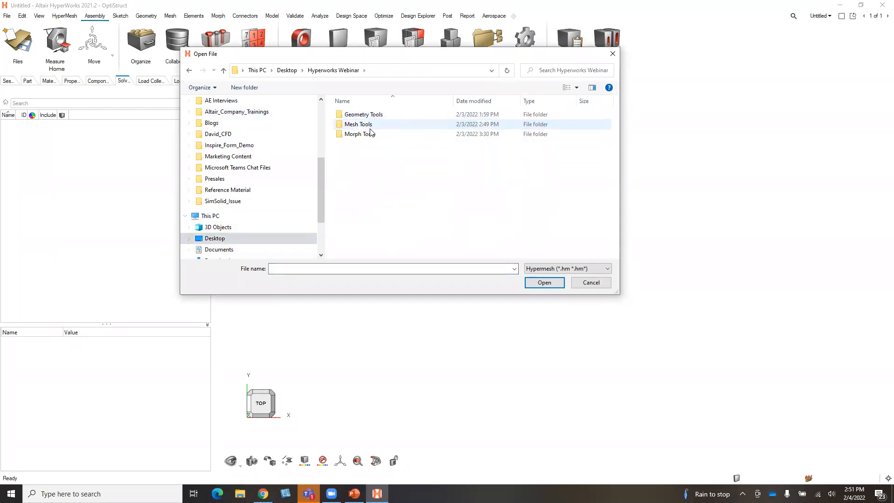
left_click(371, 134)
double_click(373, 134)
double_click(375, 124)
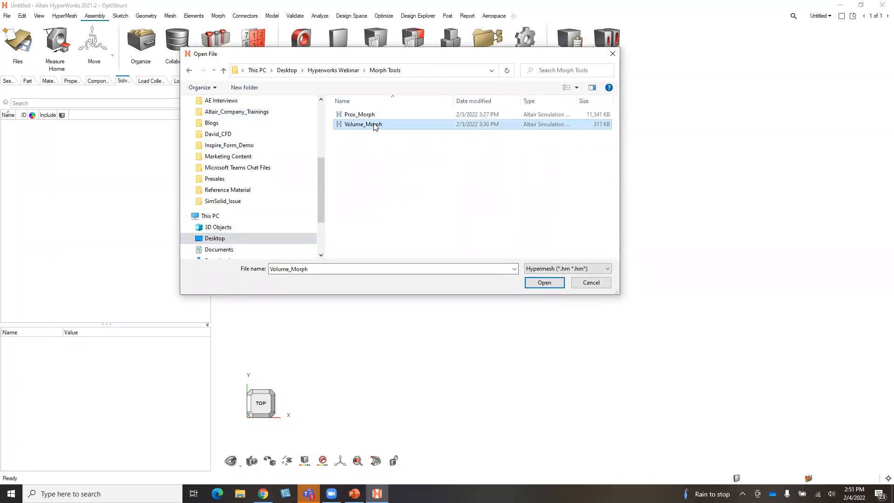
Enclose the nodes along the middle section of the body side's central door pillar in a single morph volume
middle_click_drag(607, 296, 560, 258)
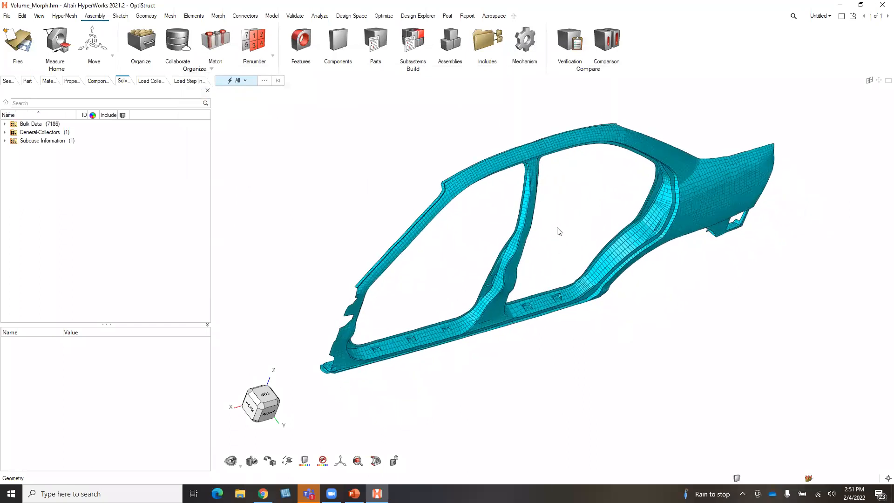
middle_click_drag(631, 319, 613, 306)
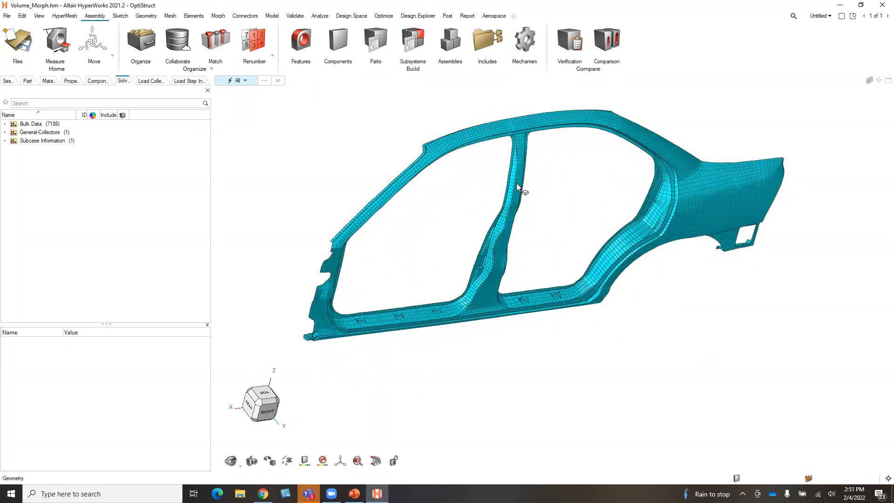
scroll(529, 197, "up", 1)
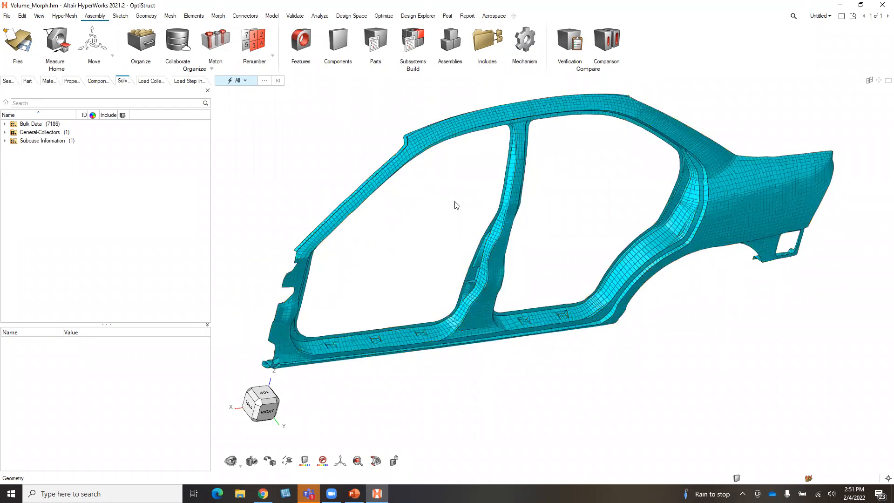
left_click(219, 18)
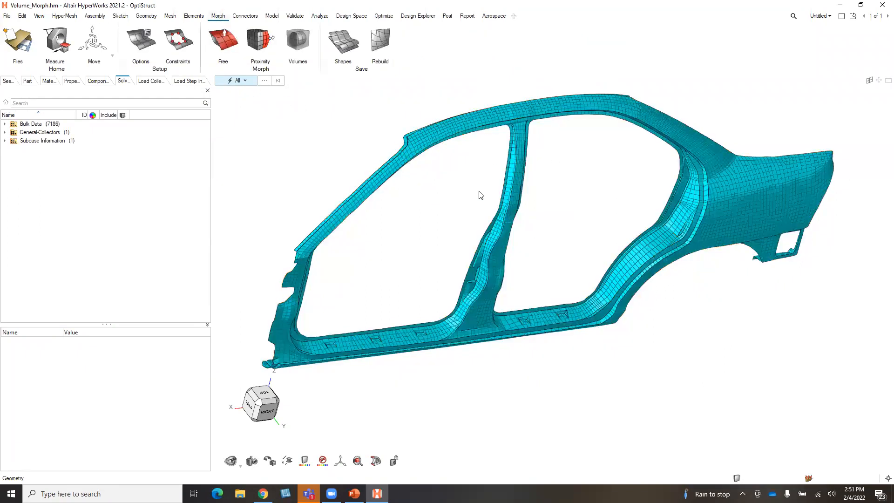
left_click(291, 46)
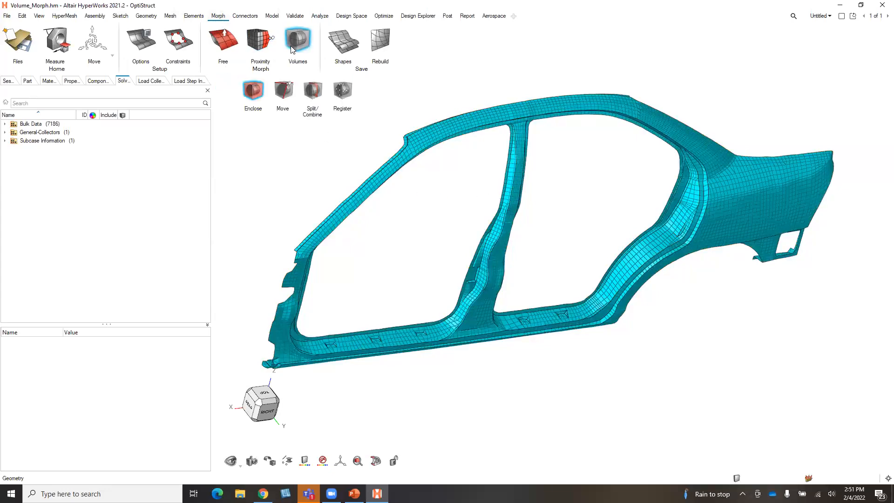
right_click(398, 83)
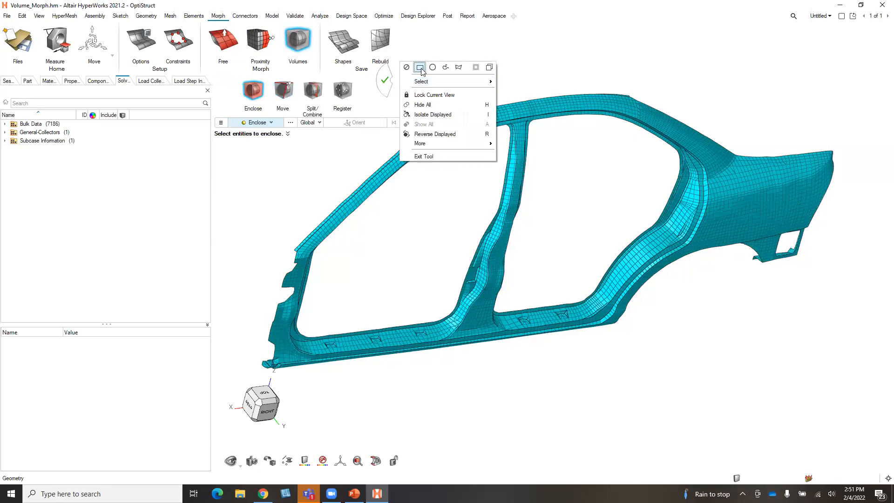
left_click(440, 45)
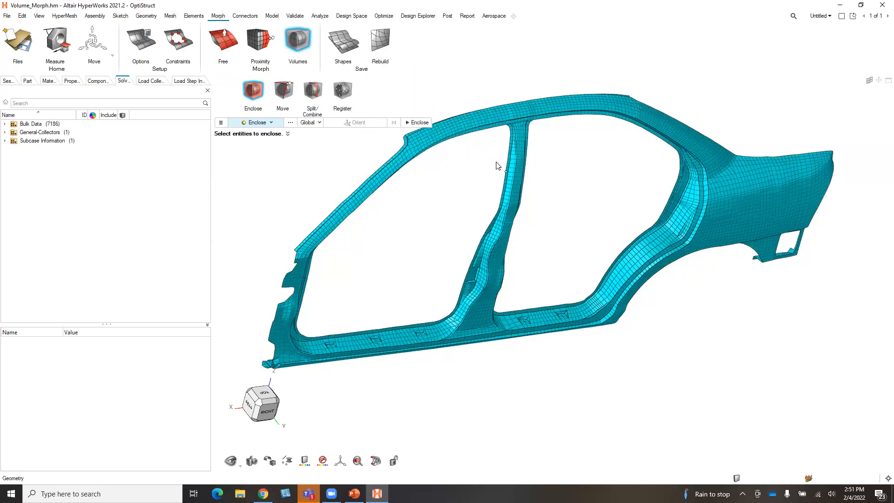
left_click_drag(487, 166, 537, 268)
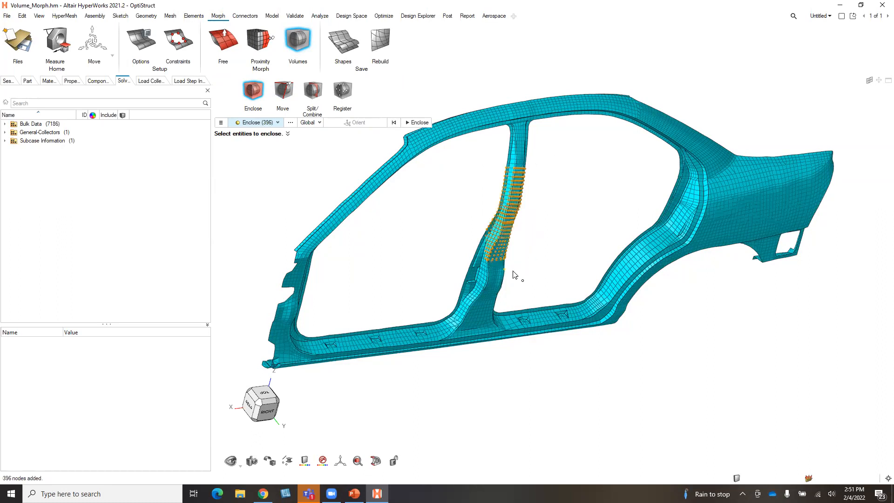
middle_click(515, 270)
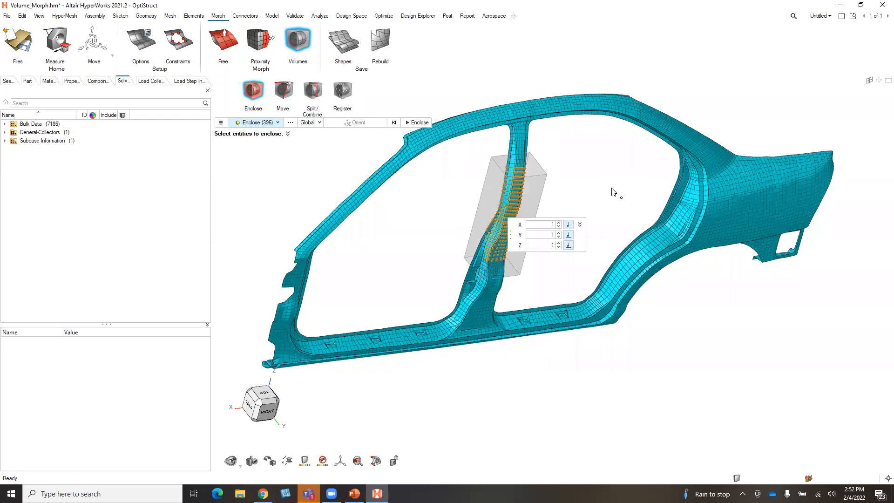
right_click(581, 187)
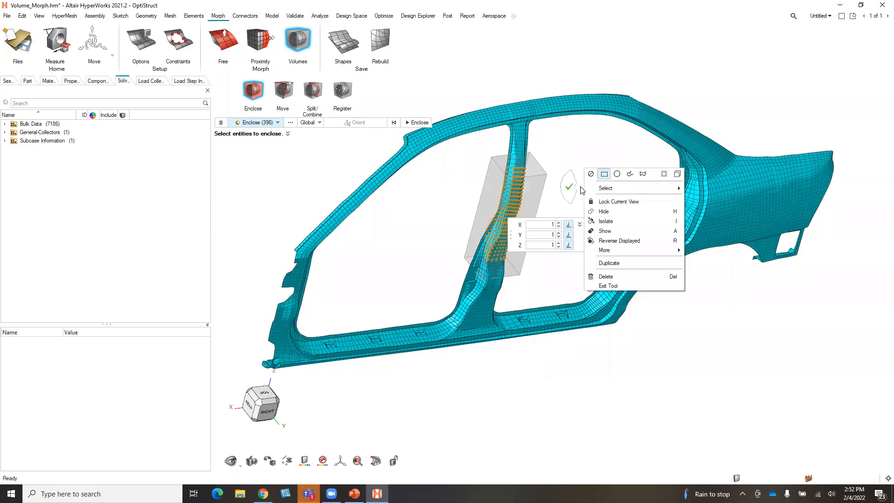
left_click(567, 187)
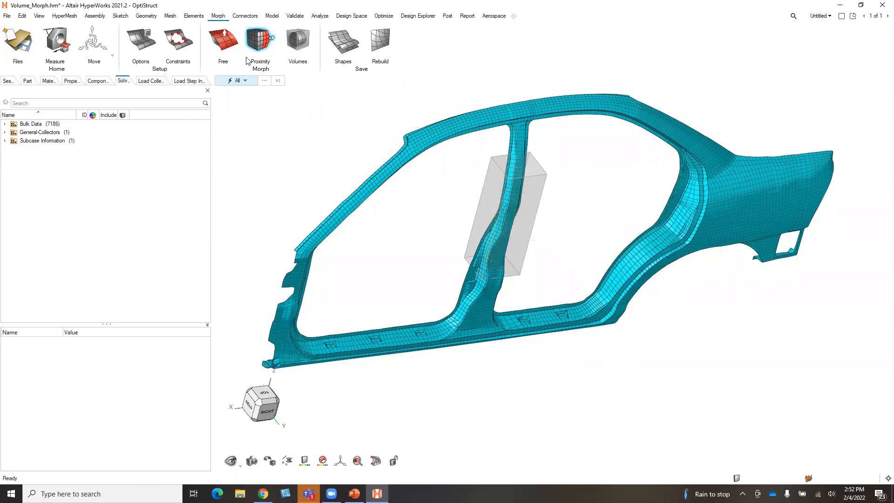
Split the pillar's morph volume crosswise along its long vertical edge at a ratio of 0.375
scroll(543, 228, "up", 2)
scroll(543, 228, "up", 1)
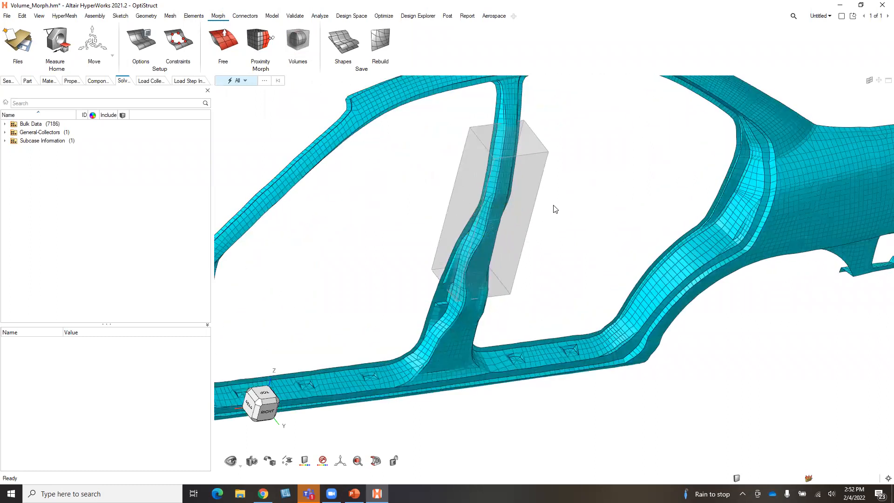
mouse_move(552, 218)
middle_mouse_down()
mouse_move(539, 240)
mouse_move(543, 212)
middle_mouse_up()
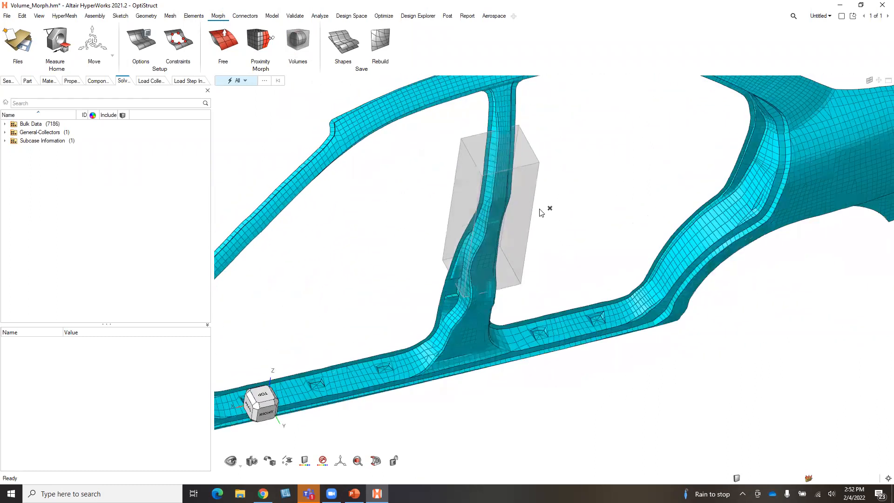
left_click(307, 44)
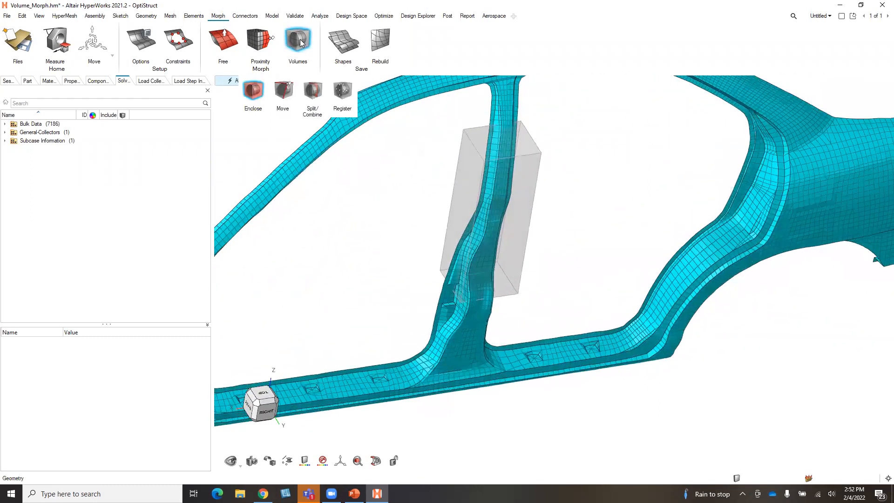
left_click(312, 90)
left_click(455, 211)
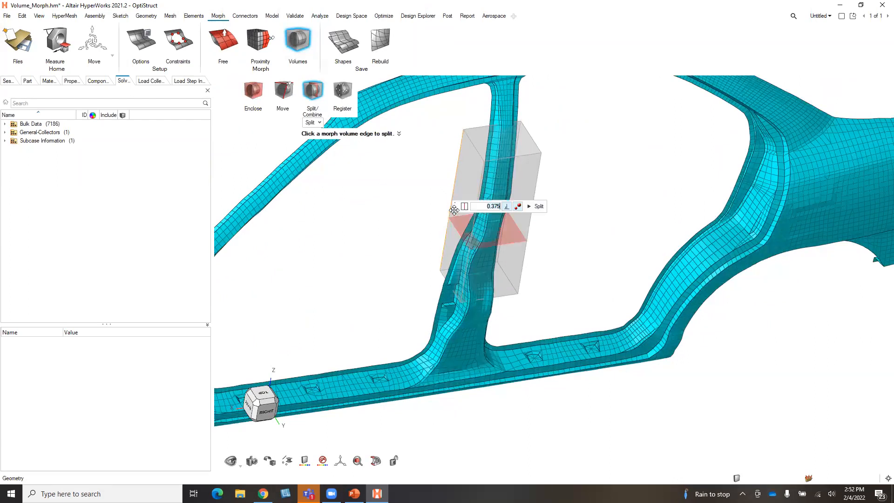
left_click(538, 207)
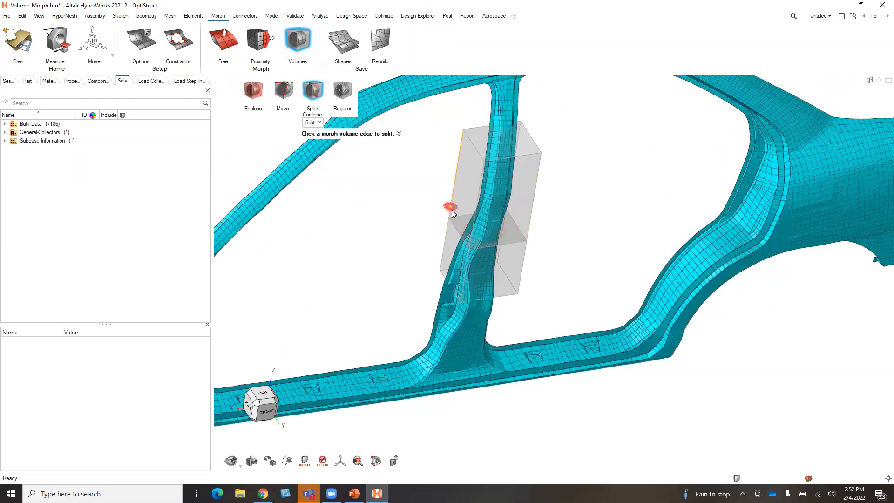
right_click(405, 205)
Morph the pillar by moving the lower volume's near vertical edge on the rear-door side inward by about -24.12 along X
left_click(281, 92)
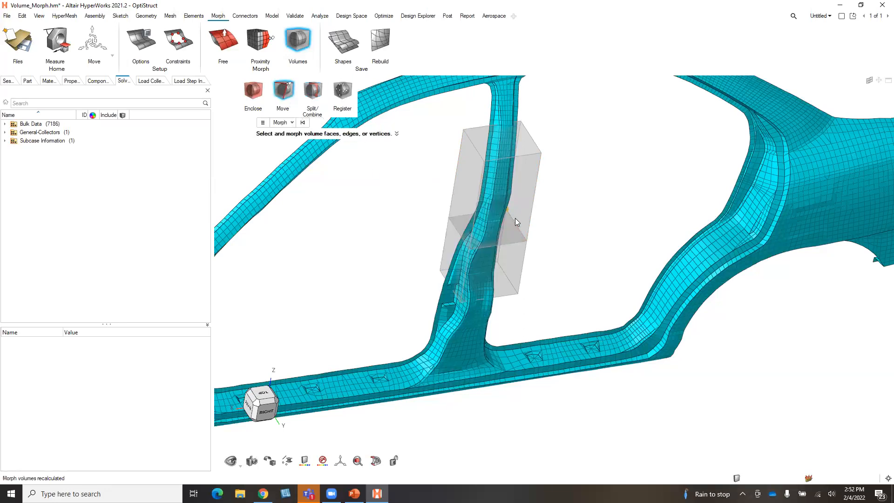
left_click(520, 267)
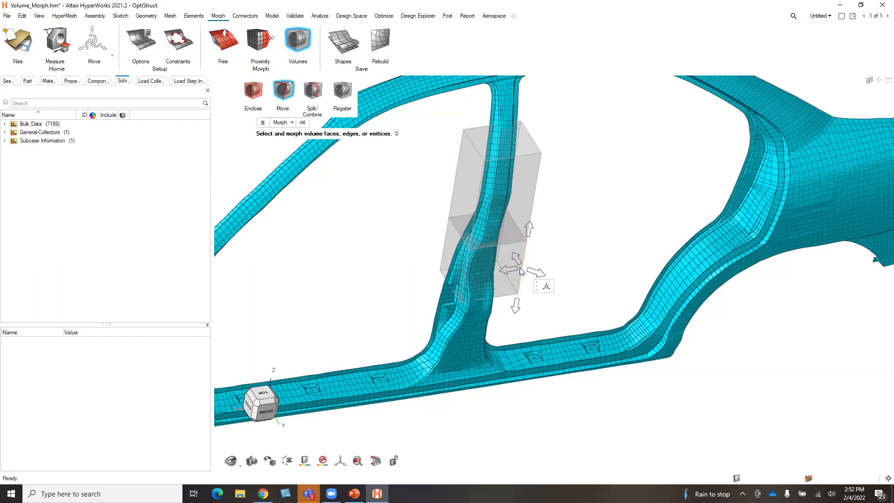
scroll(526, 264, "up", 4)
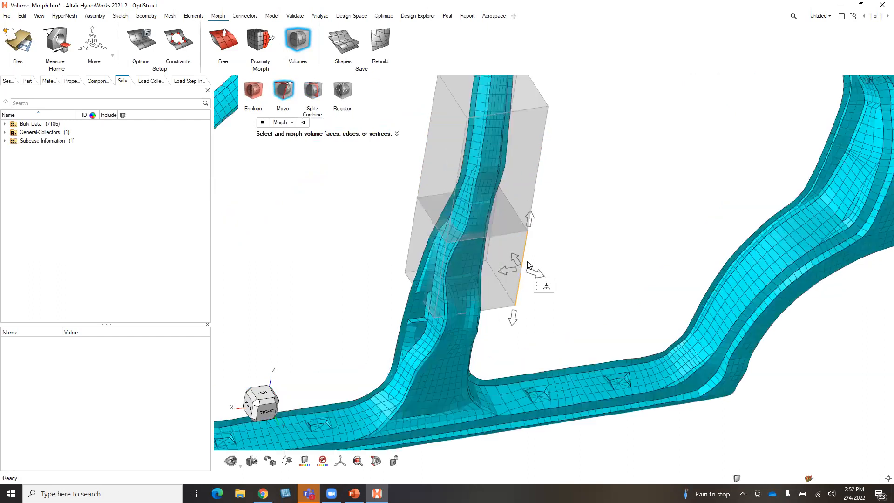
left_click_drag(538, 278, 510, 269)
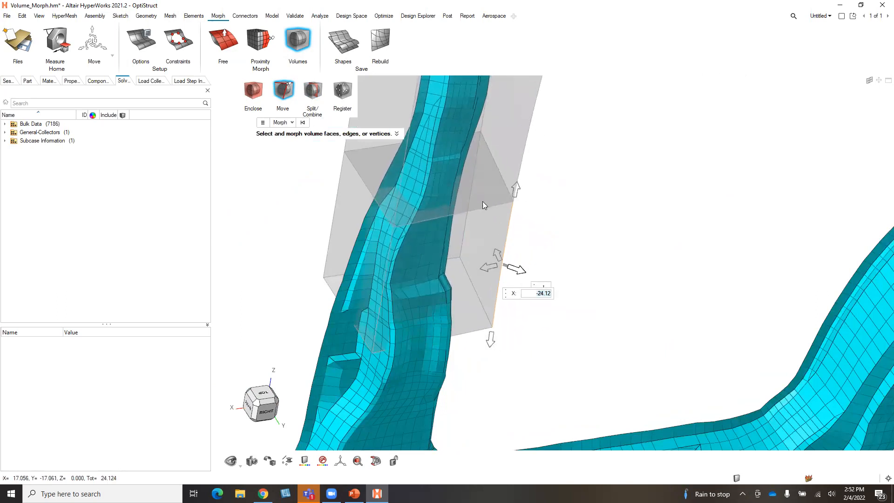
Morph the pillar by rotating the lower volume's near vertical edge and bottom edge about Z by about 23.26 degrees
scroll(480, 170, "down", 5)
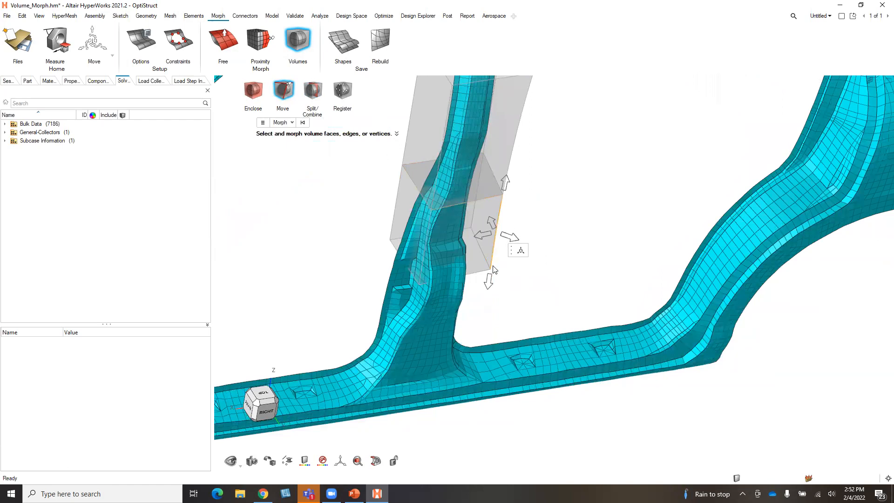
left_click(479, 270)
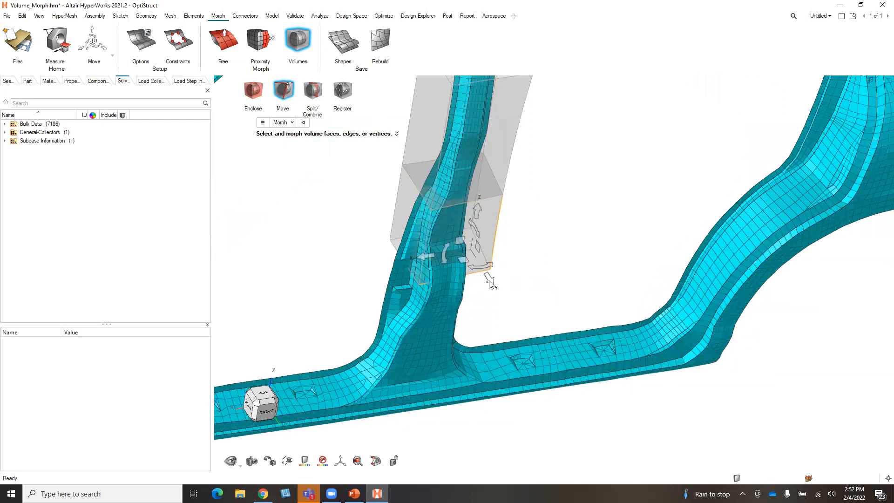
left_click_drag(479, 267, 500, 279)
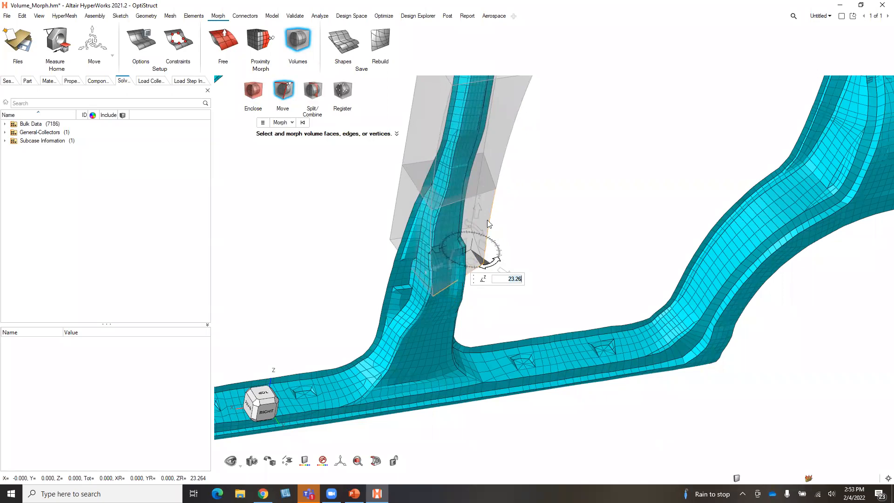
Switch to the Hyperworks_Webinar presentation in PowerPoint and show its closing Questions? slide
left_click(354, 493)
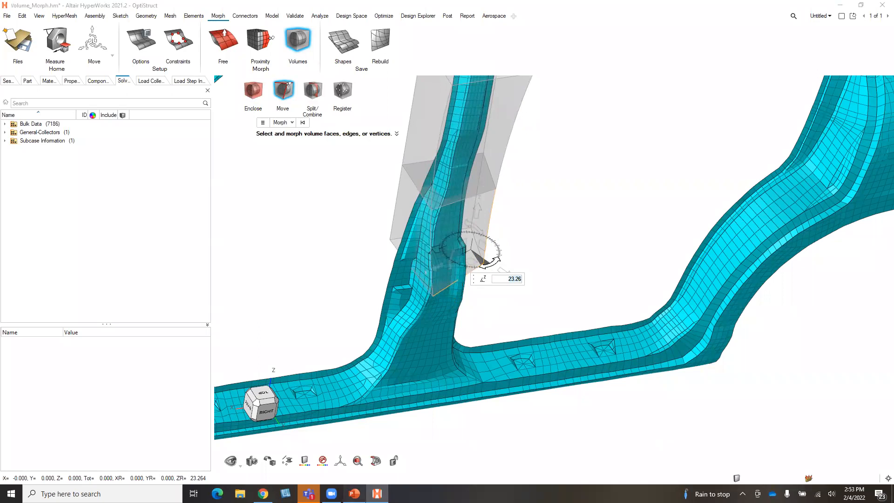
left_click(87, 436)
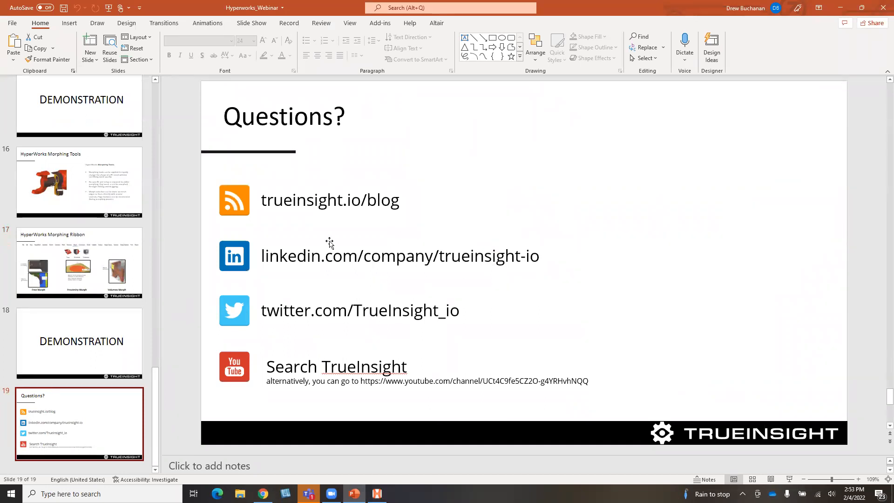
Switch to a maximized Chrome window and open the TrueInsight Blog from the TrueInsight website's resources
key("alt+Tab")
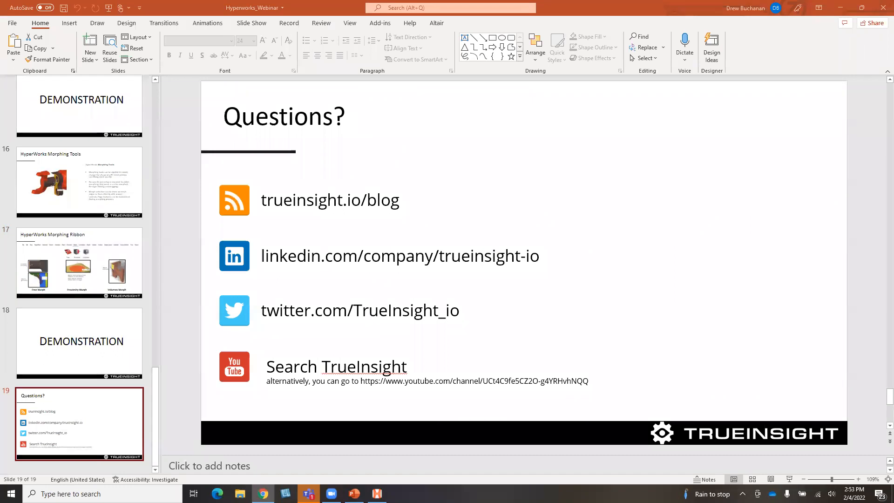
left_click_drag(0, 83, 613, 84)
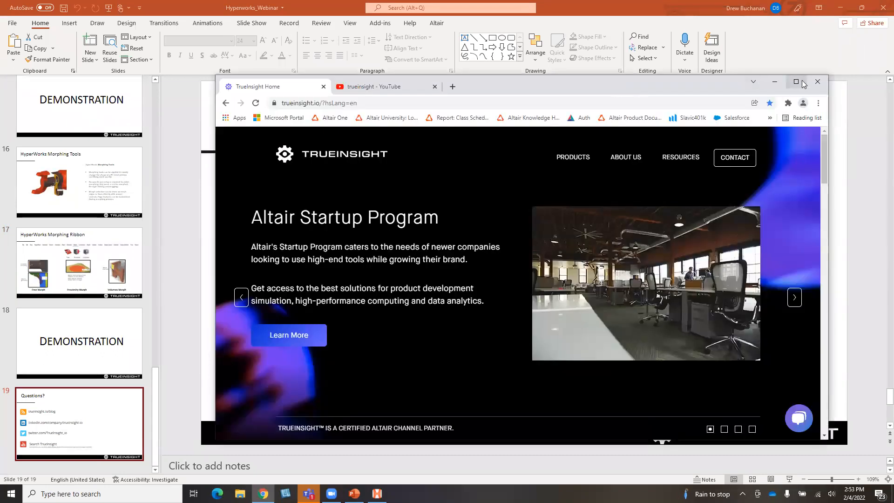
left_click(799, 81)
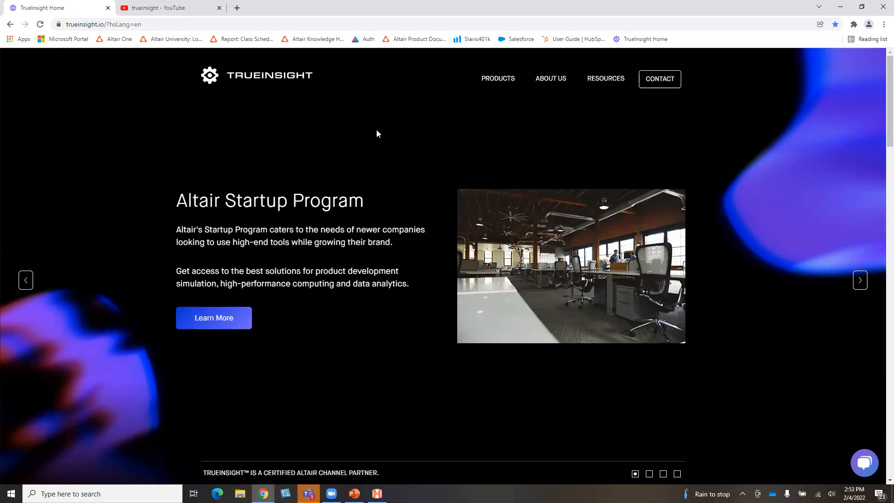
mouse_move(605, 83)
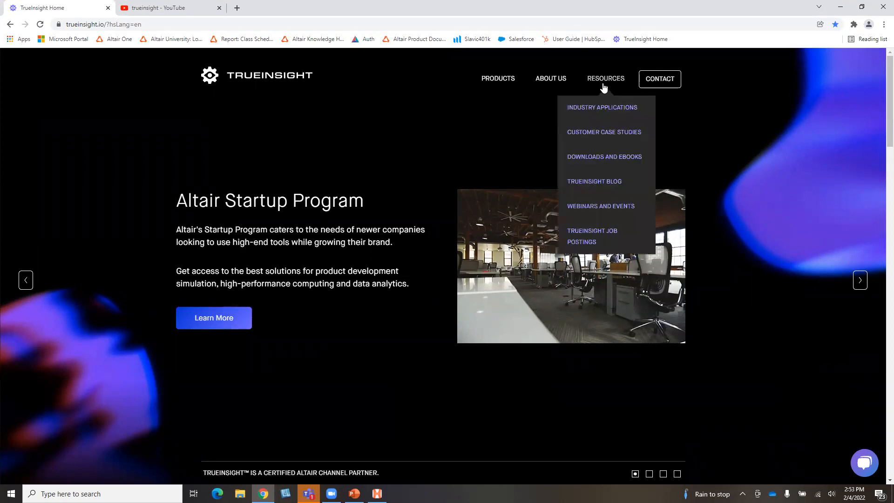
left_click(604, 184)
Look through the TrueInsight blog's recent Altair posts and topic tags
scroll(515, 290, "down", 1)
scroll(516, 290, "down", 6)
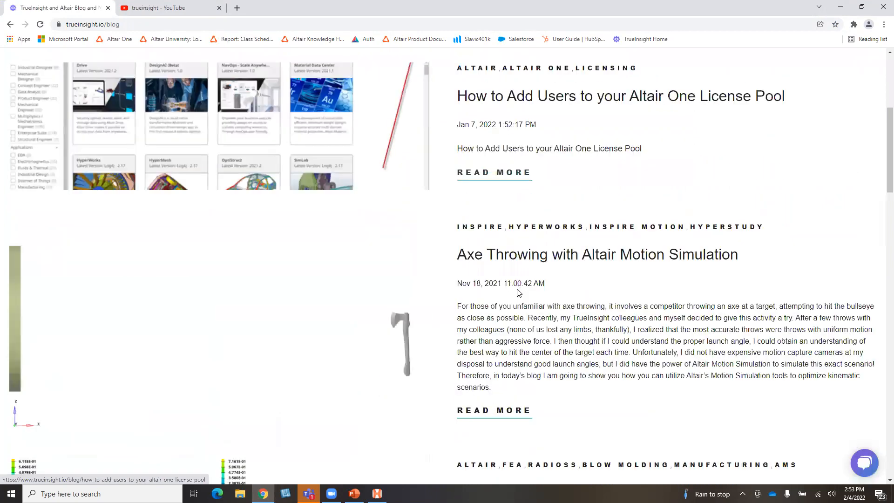
scroll(568, 282, "up", 3)
scroll(660, 218, "down", 4)
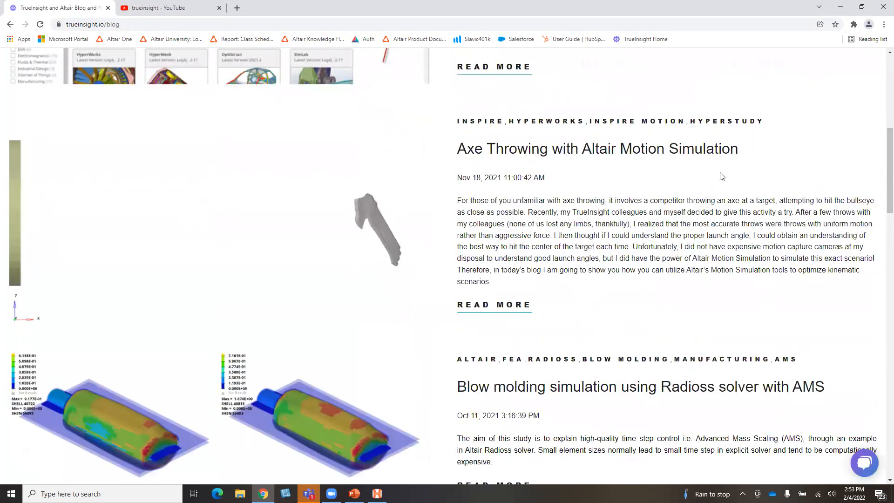
scroll(610, 324, "down", 5)
scroll(614, 302, "down", 1)
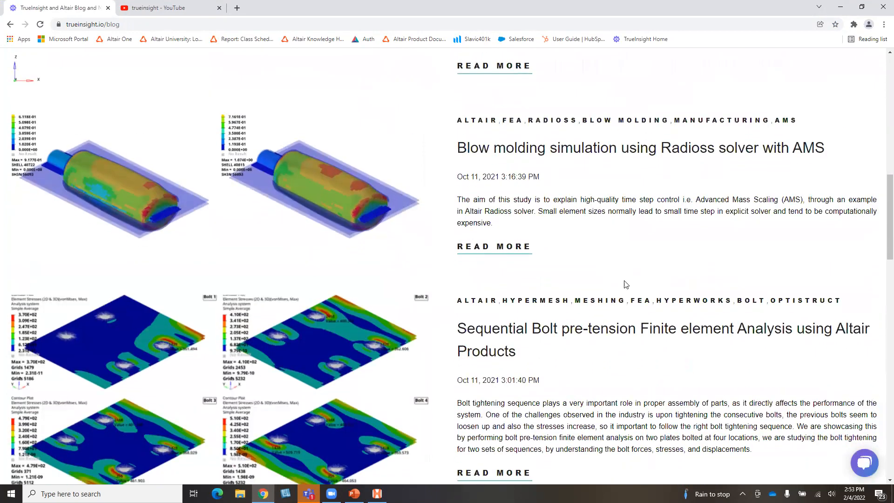
scroll(535, 341, "up", 3)
scroll(554, 361, "up", 11)
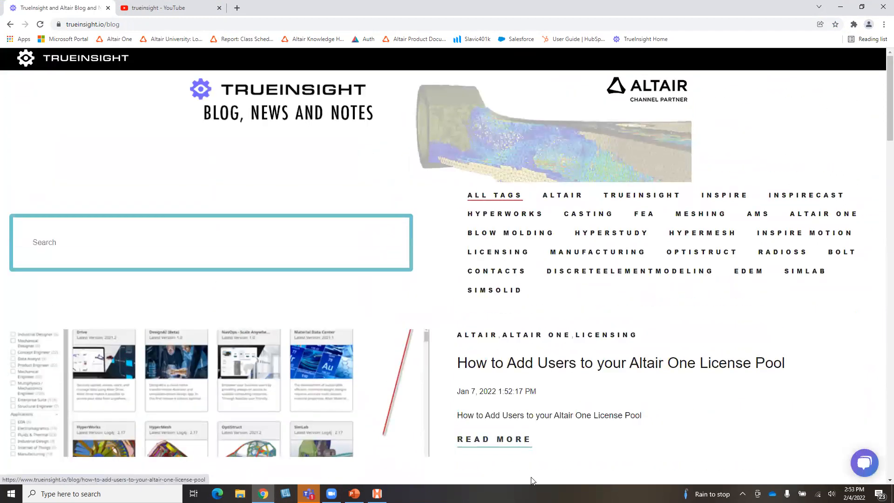
scroll(571, 424, "down", 7)
scroll(655, 303, "down", 7)
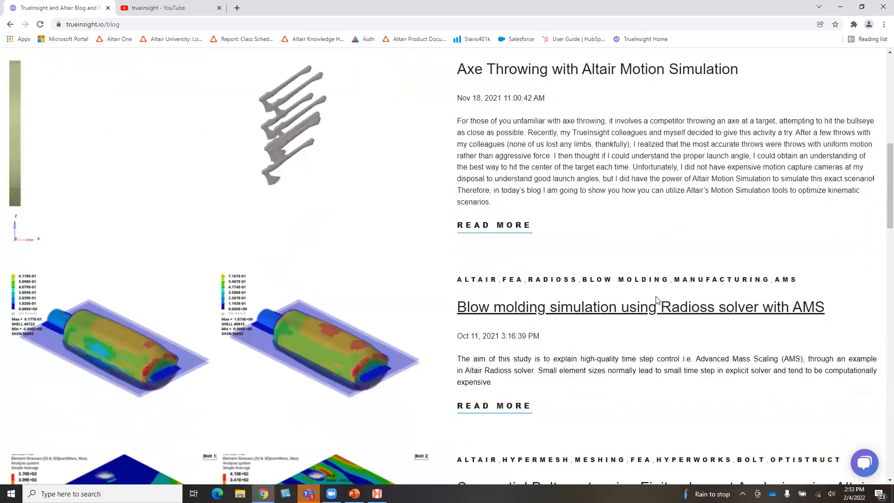
scroll(619, 305, "up", 10)
scroll(381, 208, "up", 4)
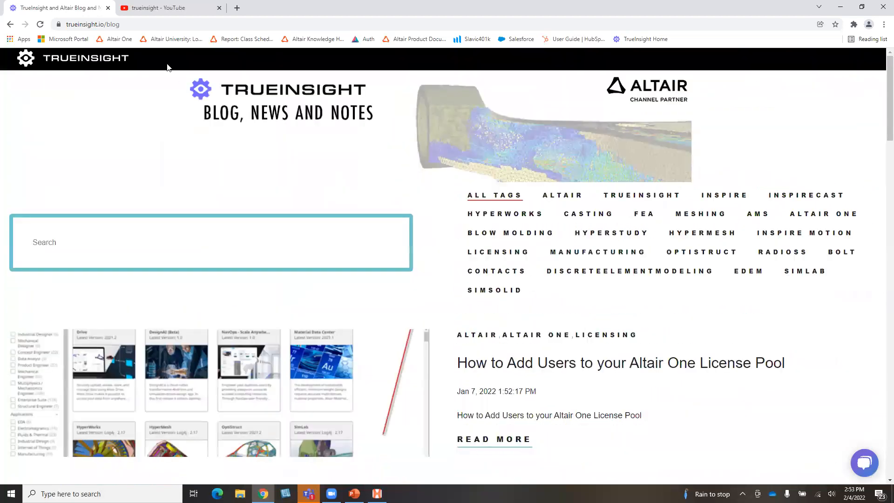
View the TrueInsight YouTube channel's list of uploaded videos and return to the Questions? slide in PowerPoint
left_click(171, 9)
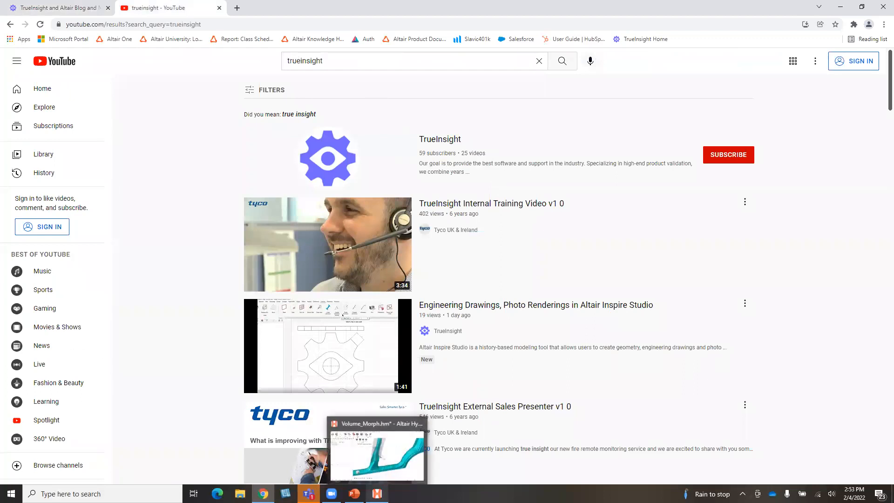
left_click(354, 494)
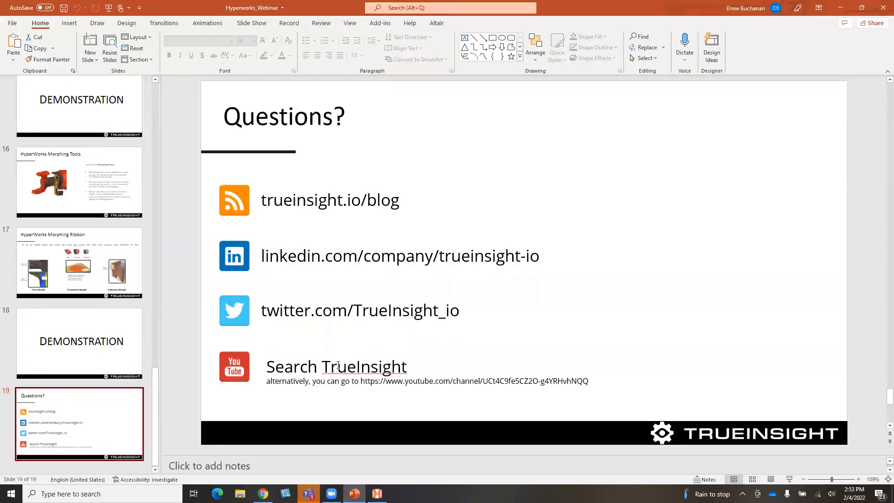
left_click(840, 8)
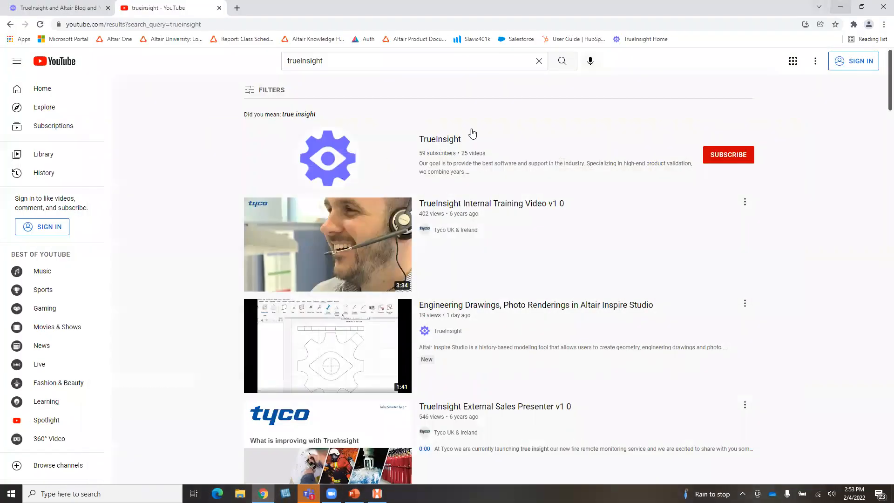
left_click(440, 140)
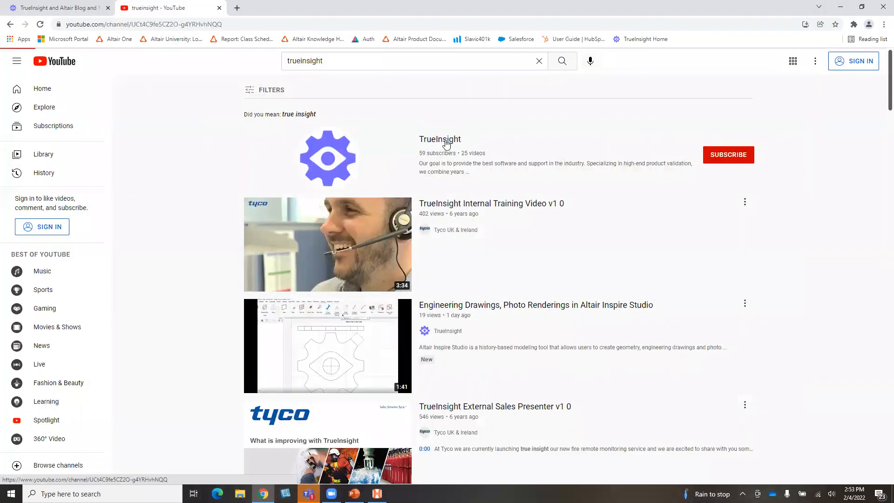
left_click(280, 256)
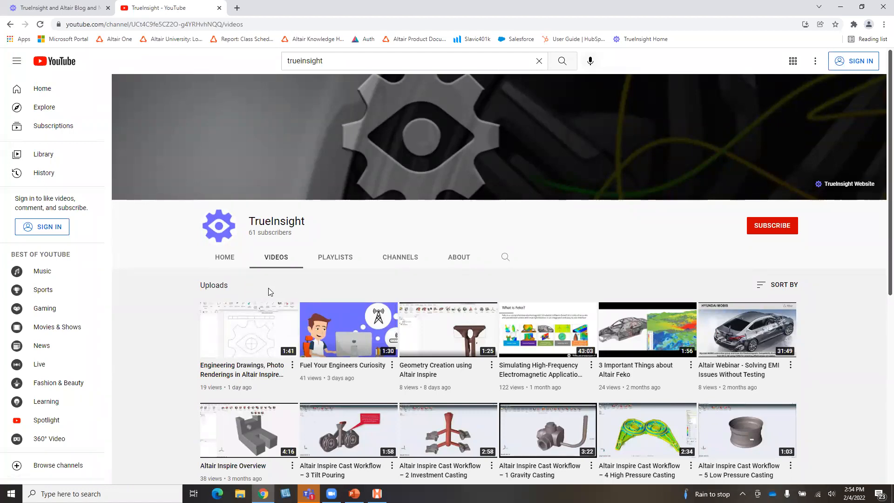
left_click(354, 494)
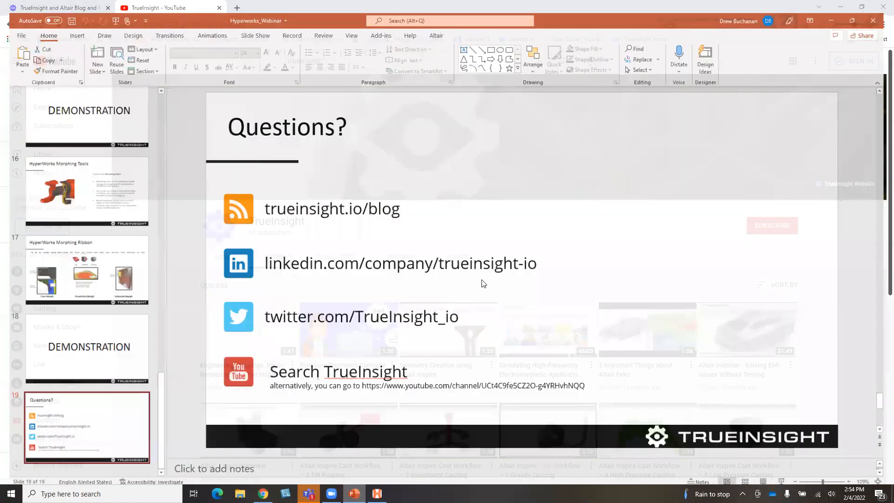